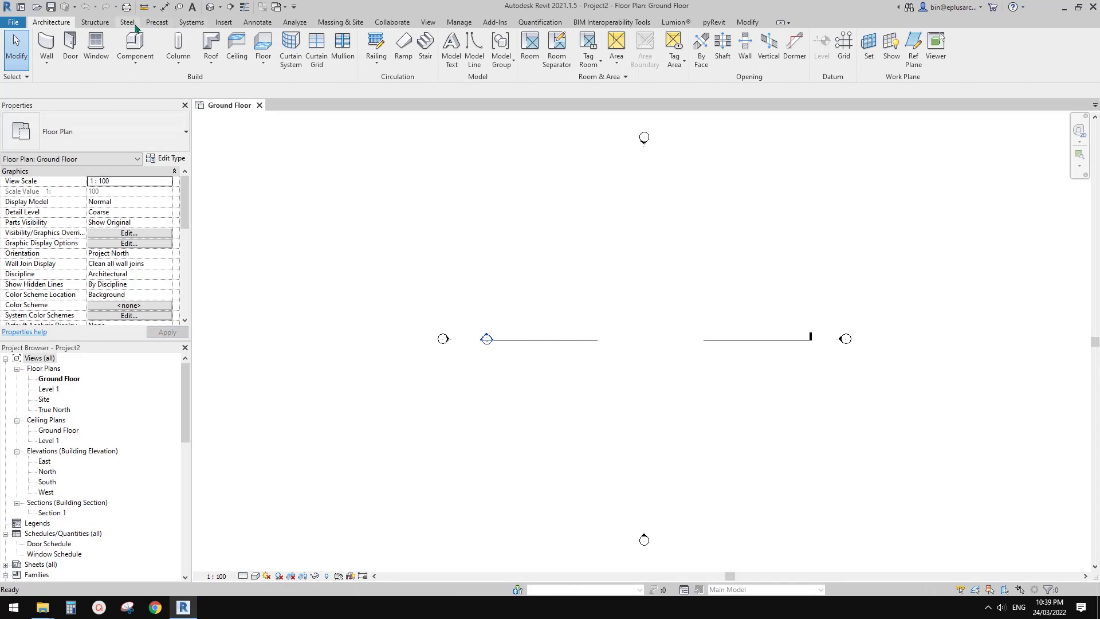
Draw a horizontal UB305x165x40 beam about 9900 mm long on the Ground Floor plan, above the section line
click(134, 24)
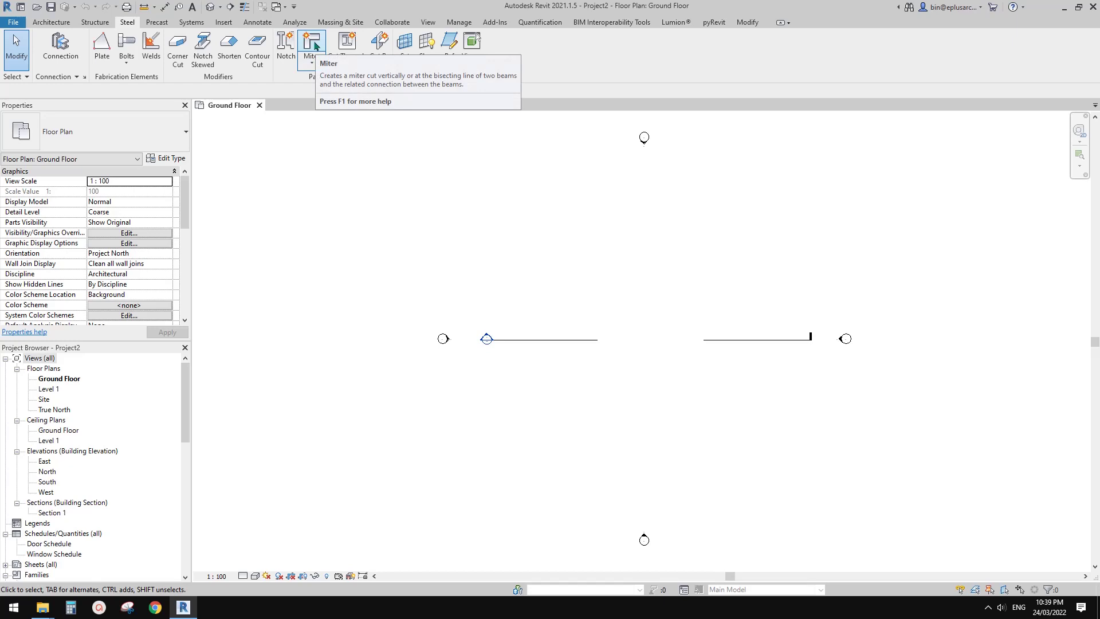
click(95, 23)
middle_drag(530, 239, 517, 245)
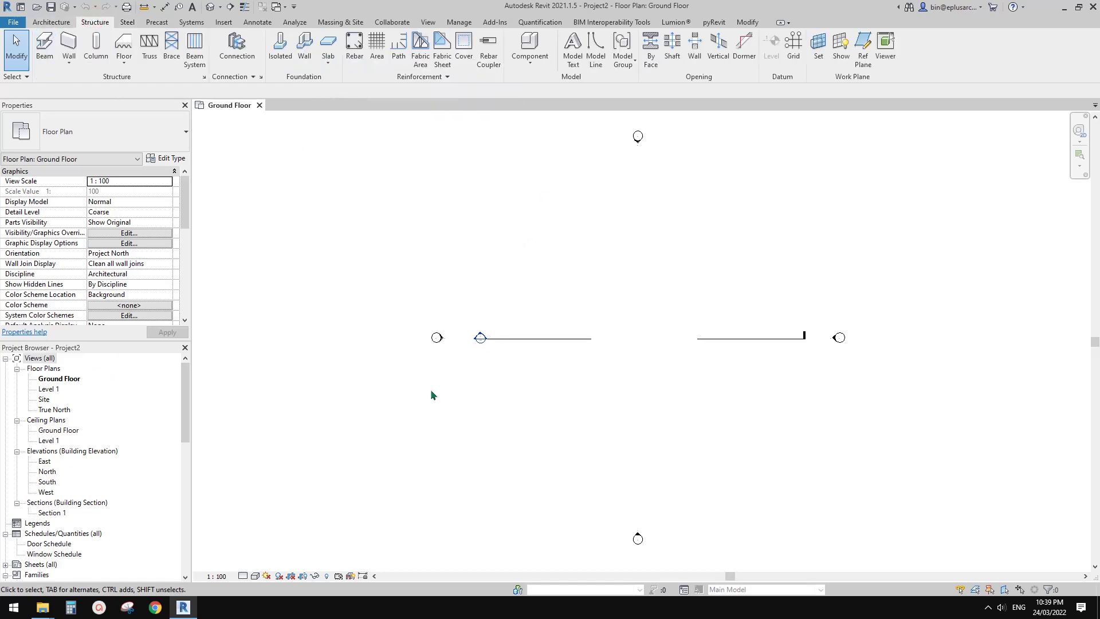
scroll(598, 324, up, 1)
middle_drag(599, 325, 519, 336)
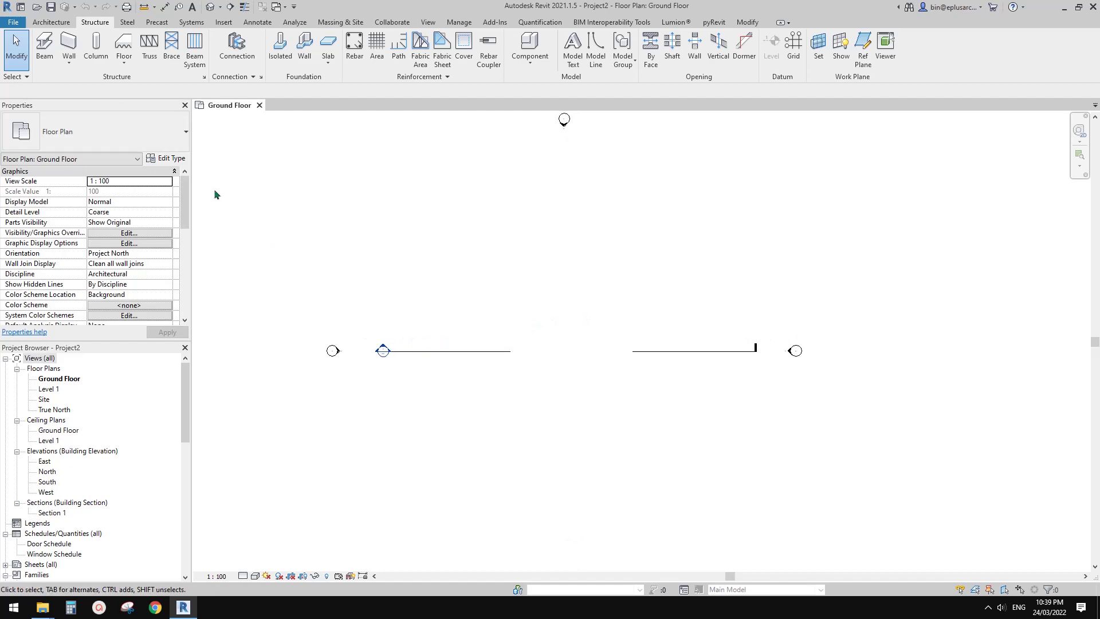
click(45, 46)
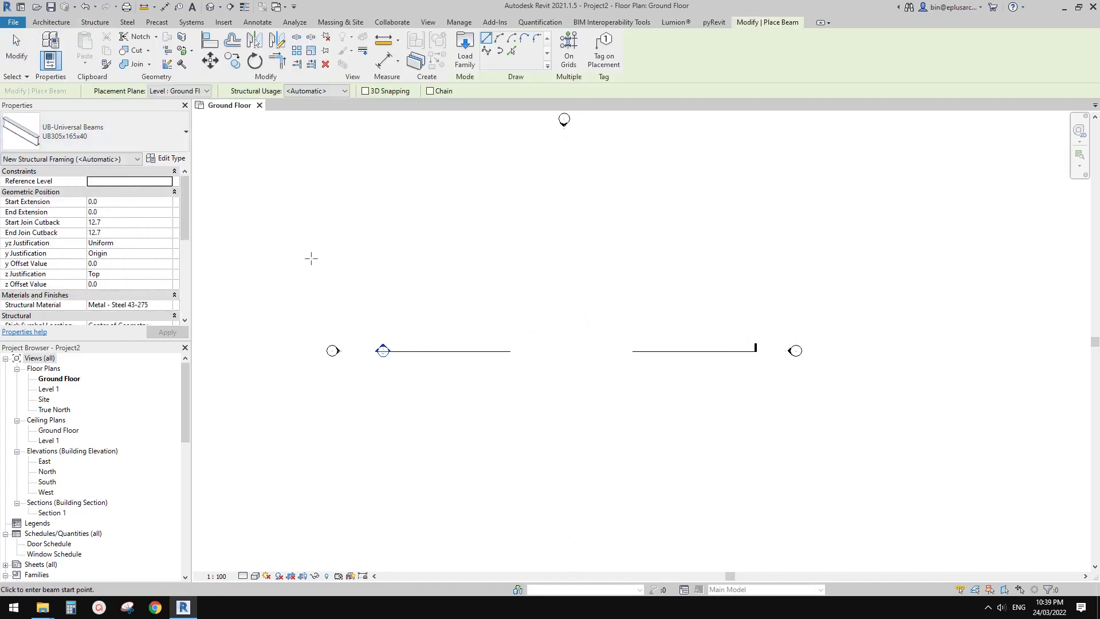
click(507, 270)
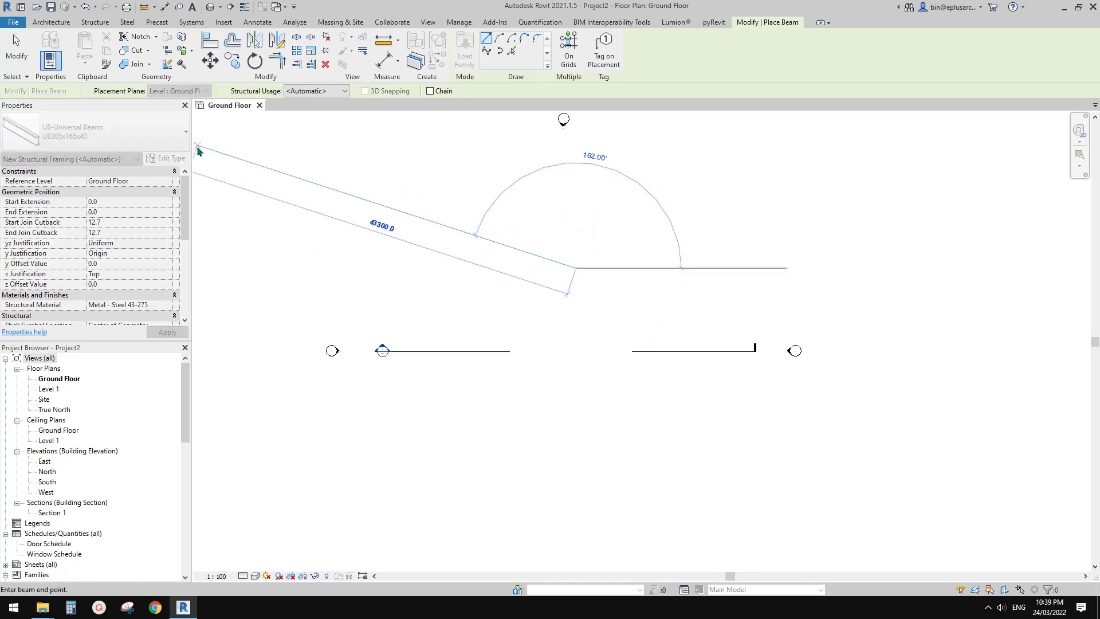
click(486, 268)
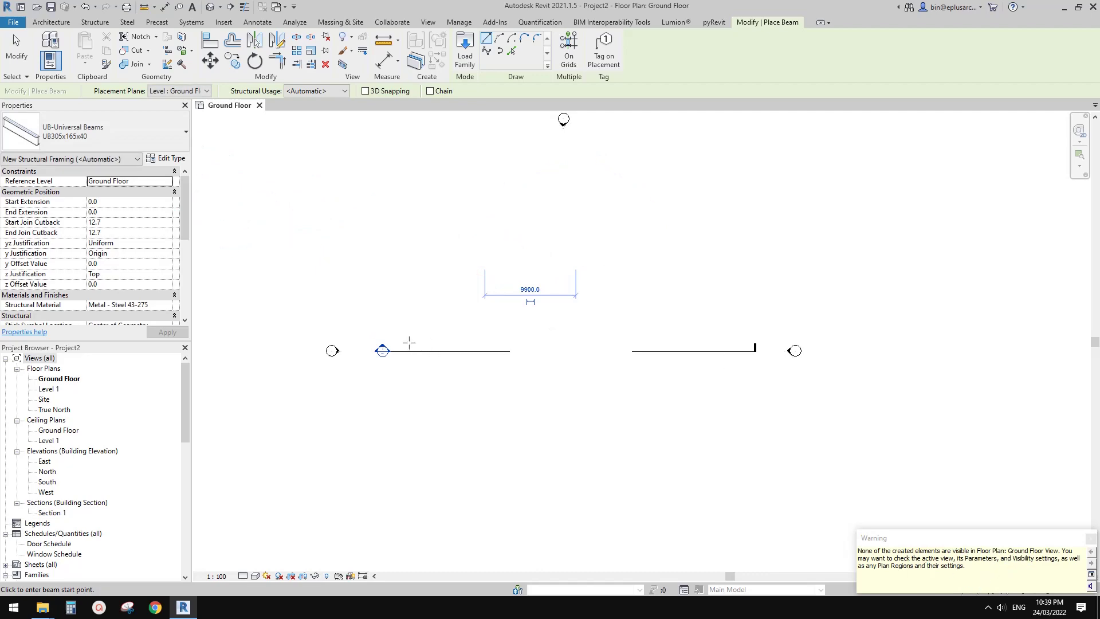
middle_drag(409, 342, 410, 348)
key(Escape)
key(Escape)
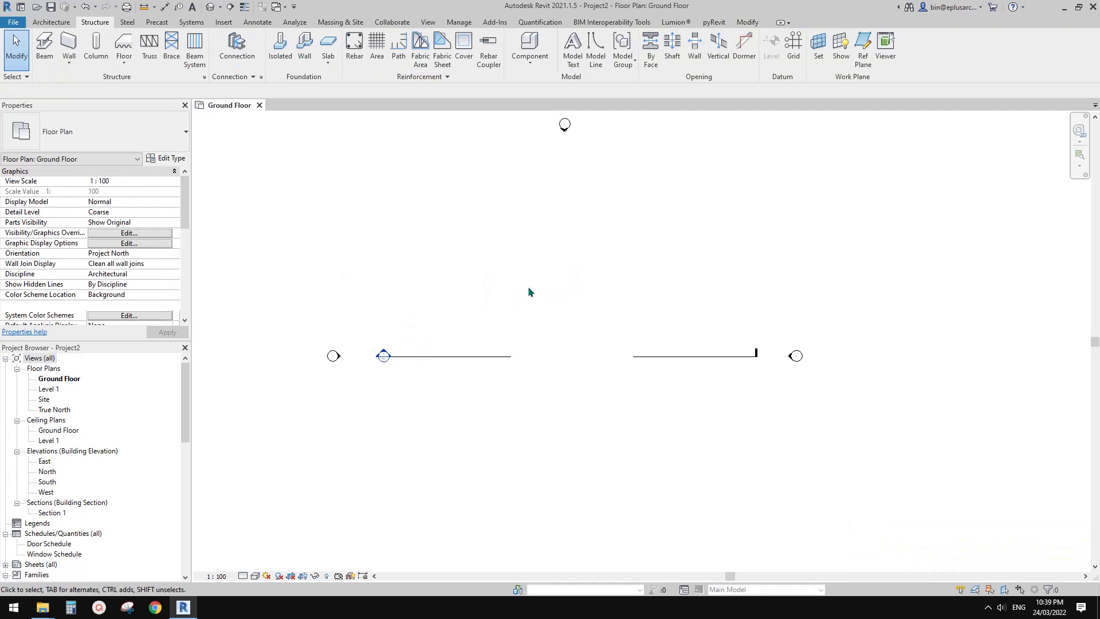
Set both the Bottom and the View Depth level of the plan's view range to Level Below
scroll(521, 300, up, 1)
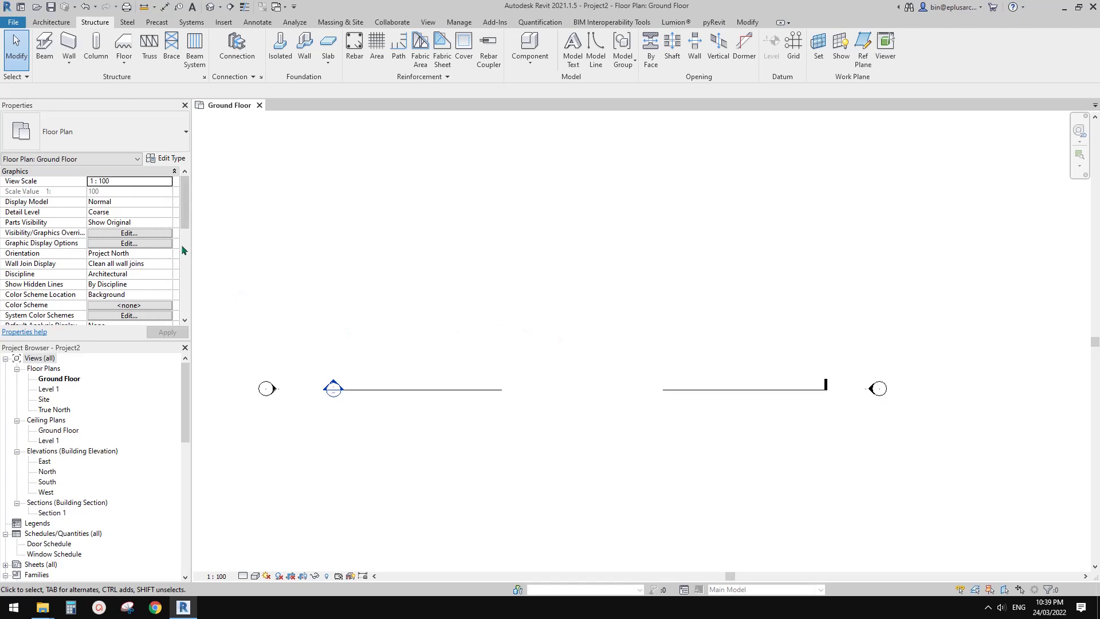
scroll(183, 253, down, 5)
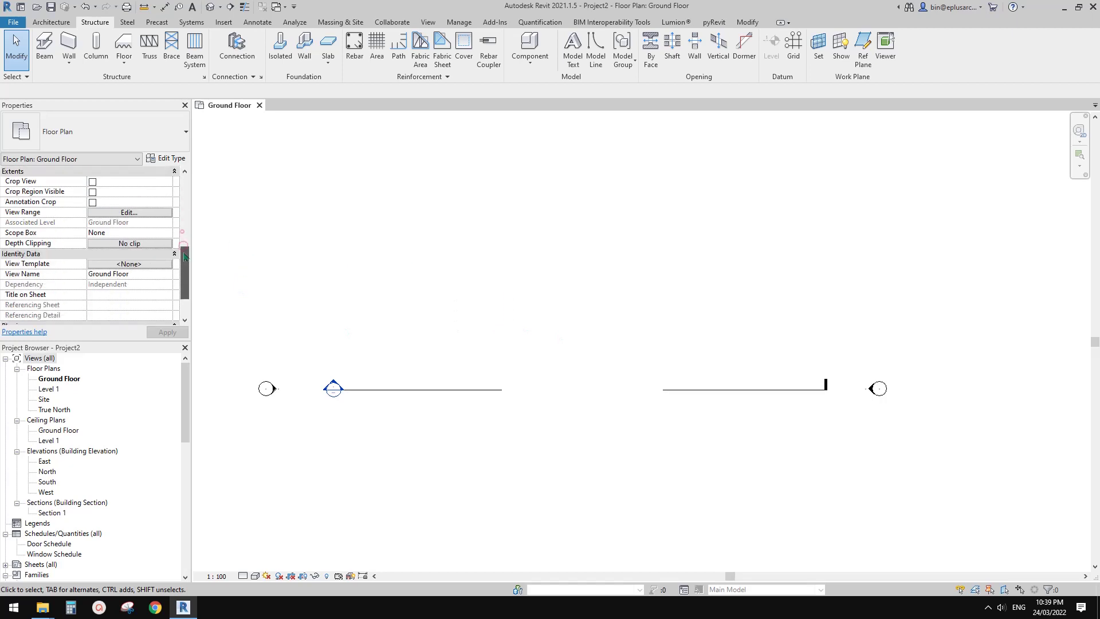
click(130, 213)
click(290, 253)
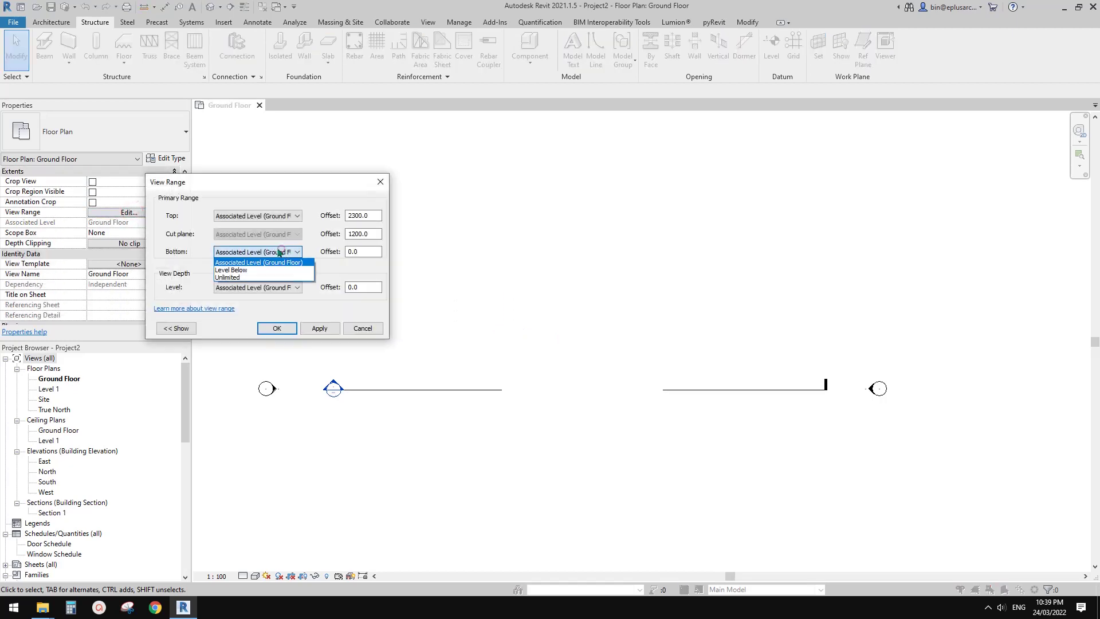
click(235, 270)
click(284, 287)
click(235, 302)
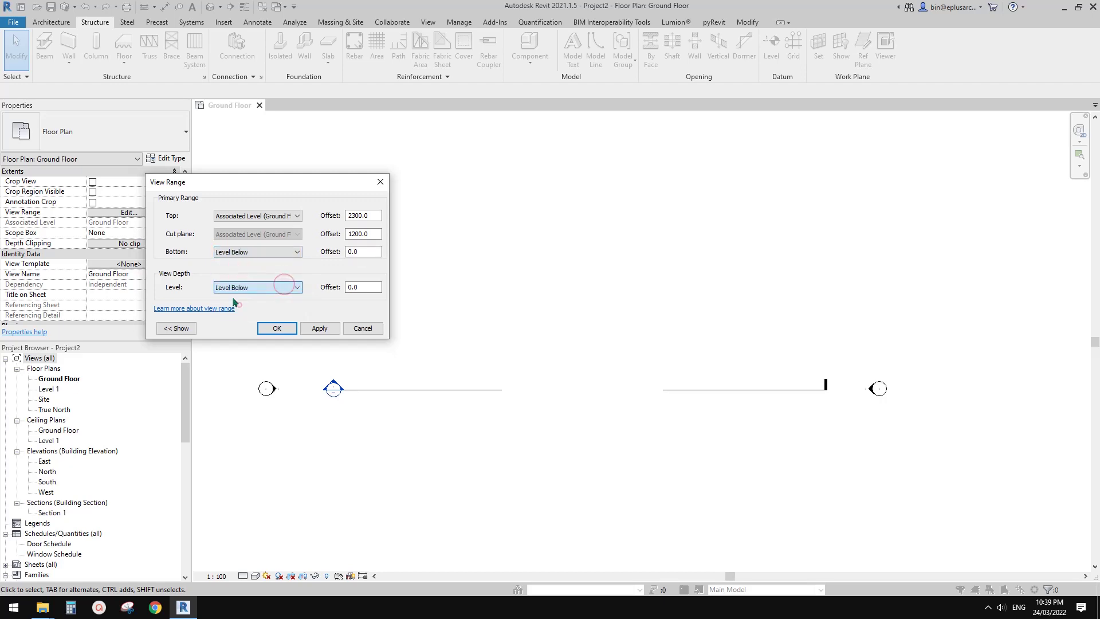
click(279, 327)
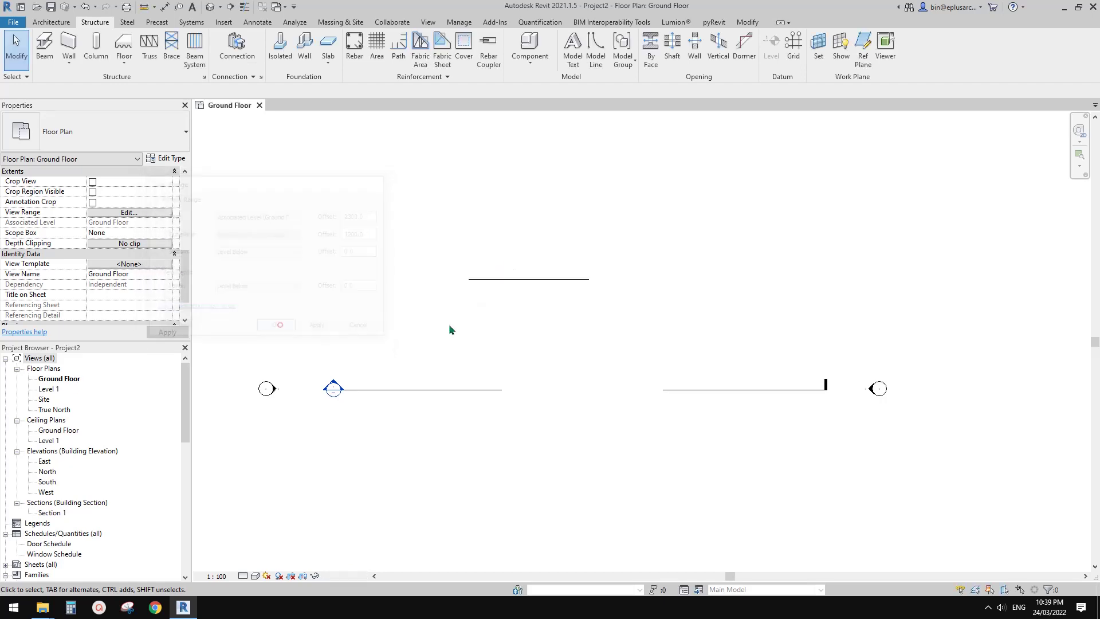
Set the Ground Floor plan's detail level to Medium
middle_drag(409, 365, 402, 387)
click(242, 575)
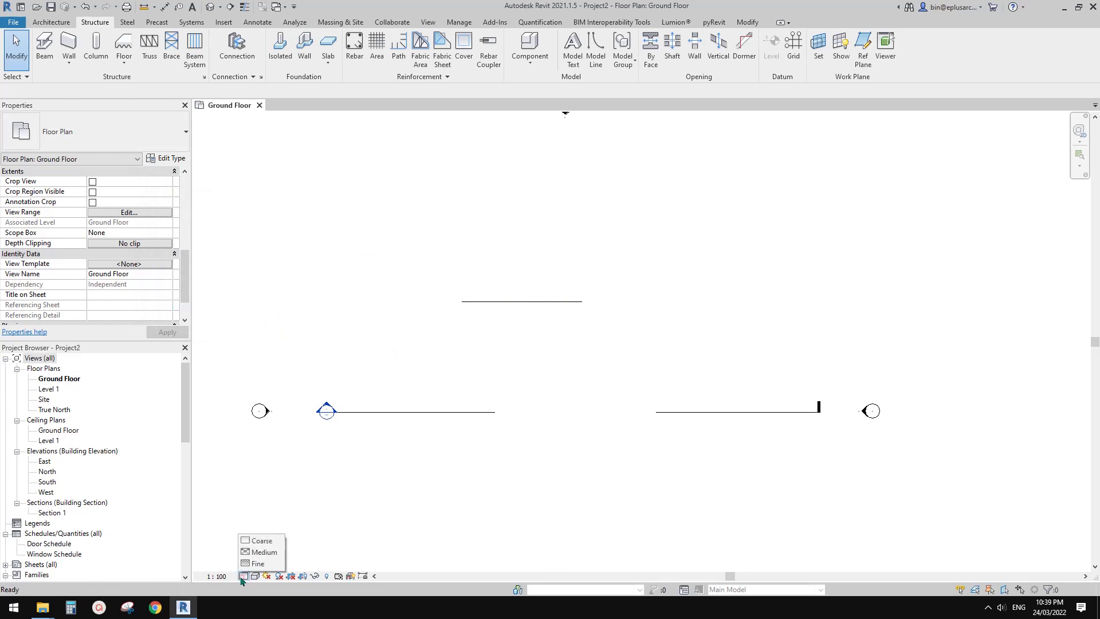
click(262, 553)
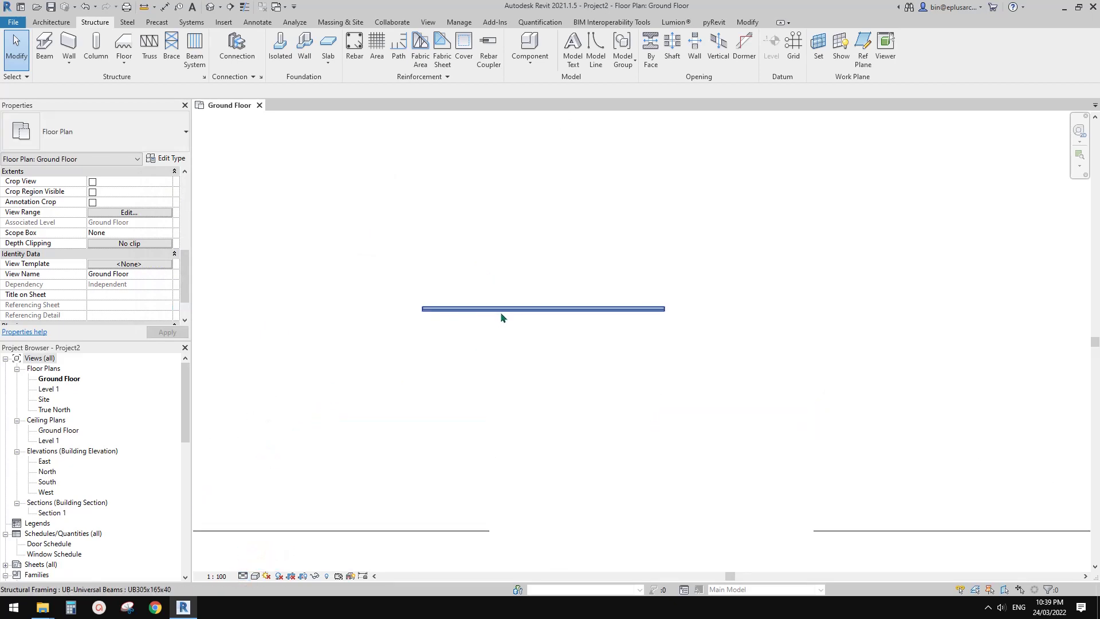
scroll(374, 311, up, 3)
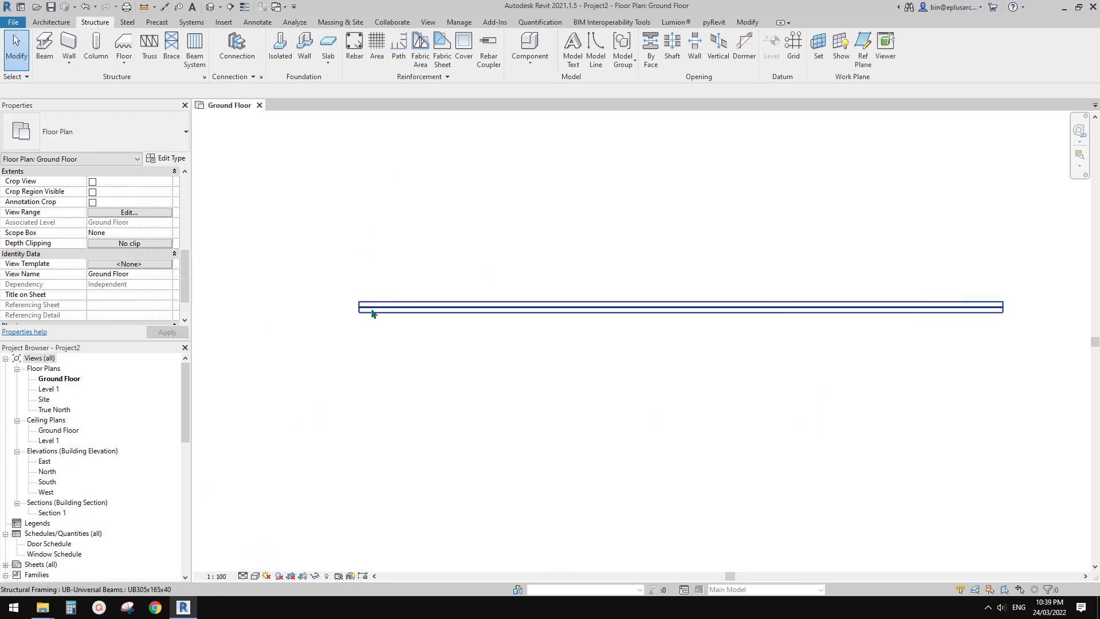
scroll(642, 319, up, 2)
Create a similar UB305x165x40 beam about 4300 mm long, running vertically just left of the horizontal beam and starting level with it
click(698, 324)
middle_drag(969, 352, 749, 347)
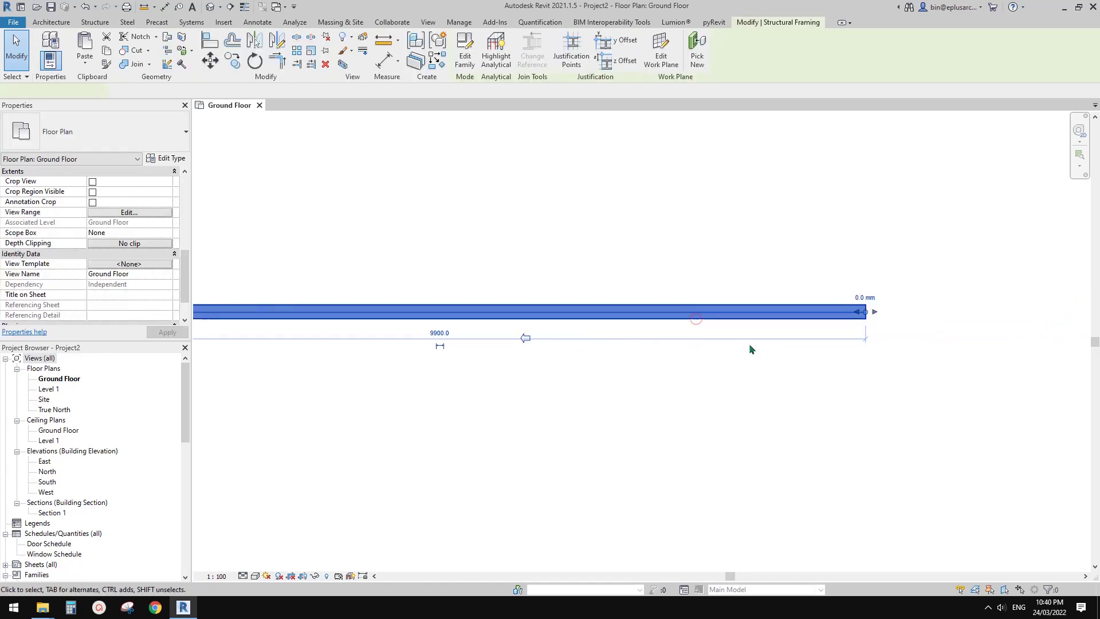
scroll(553, 329, down, 1)
middle_drag(501, 353, 747, 332)
scroll(640, 340, down, 3)
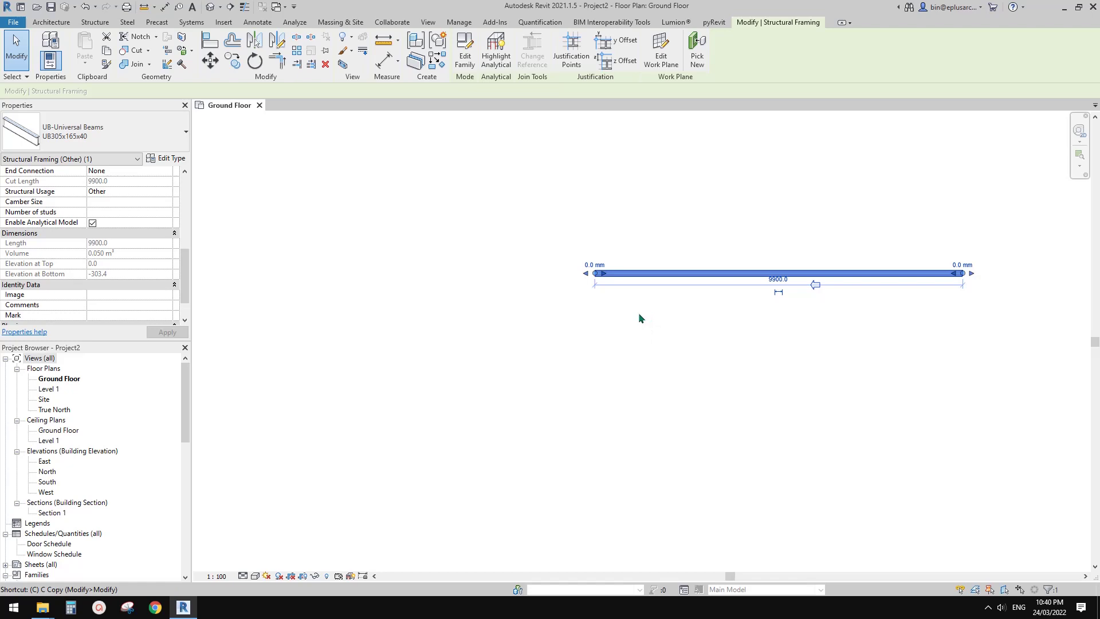
key(s)
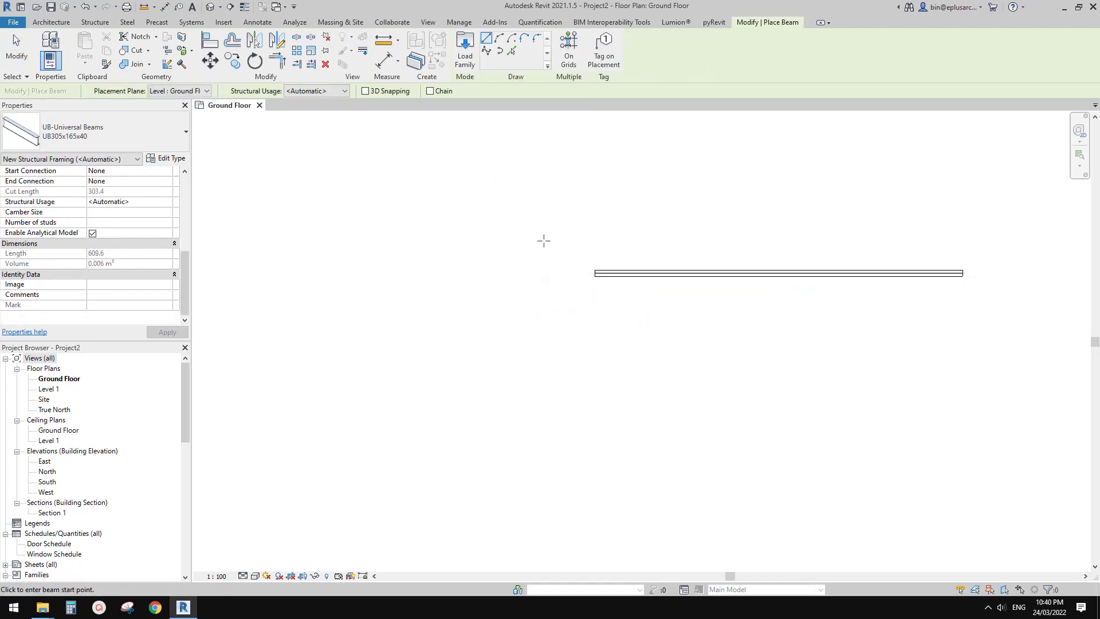
click(553, 274)
click(554, 433)
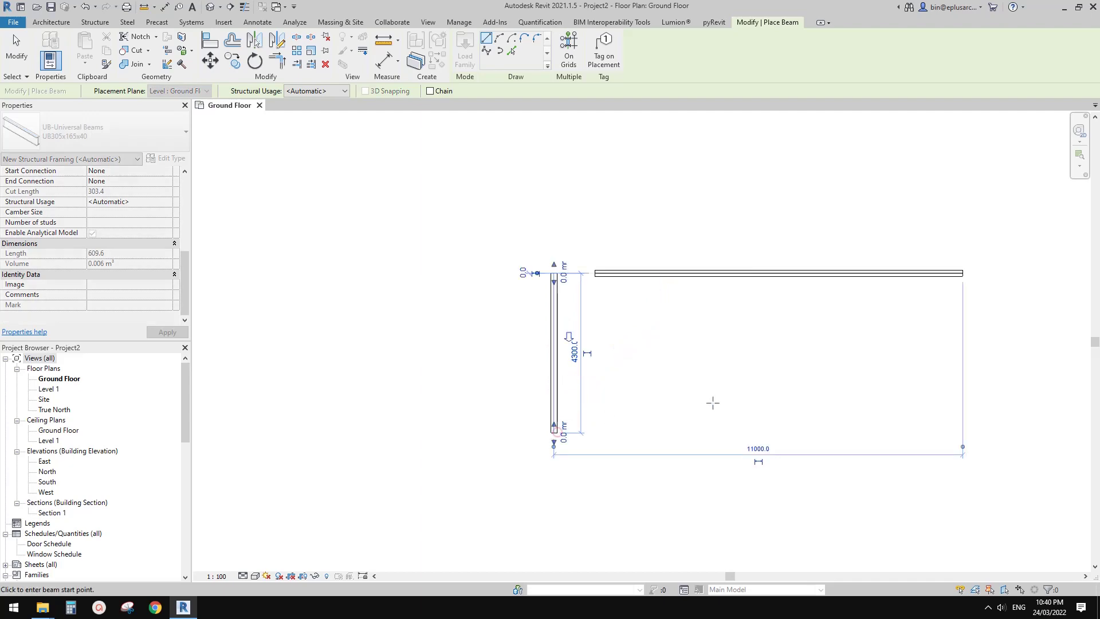
key(Escape)
Trim/extend the horizontal beam and the vertical beam so they meet in a corner
middle_drag(597, 311, 601, 317)
key(t)
key(r)
click(635, 283)
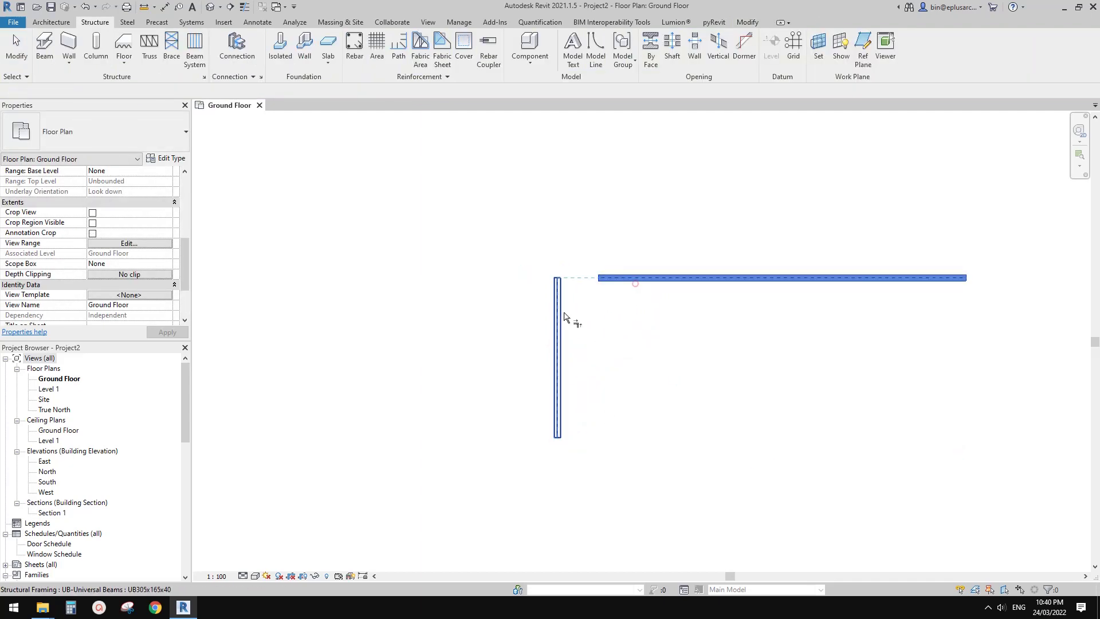
click(560, 321)
scroll(572, 327, up, 6)
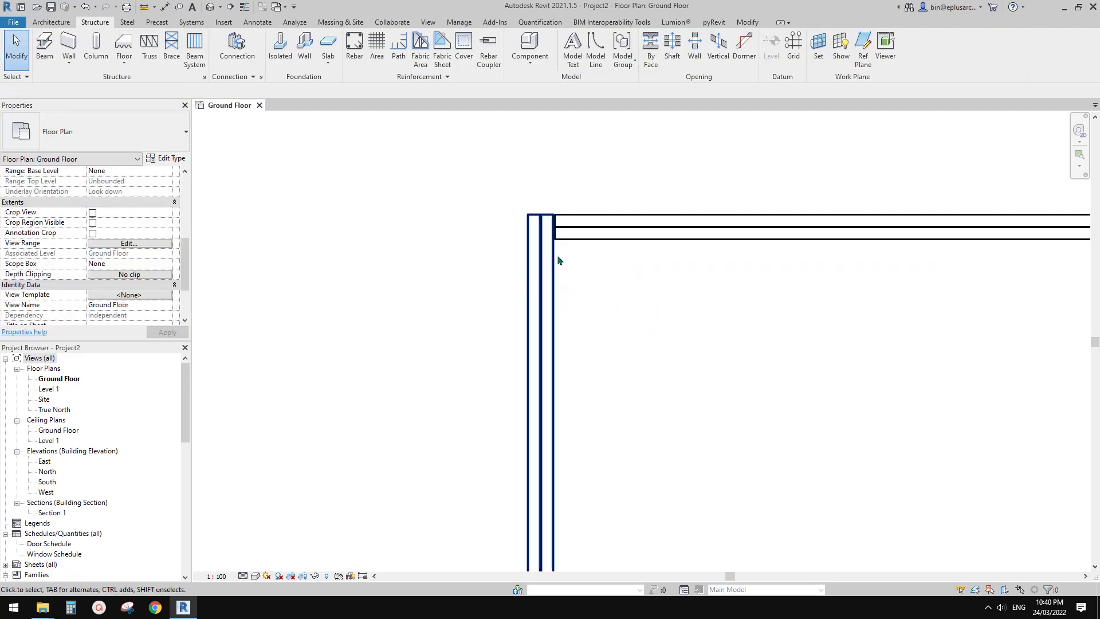
Select each beam at the corner in turn to examine where its end stops at the joint
click(571, 232)
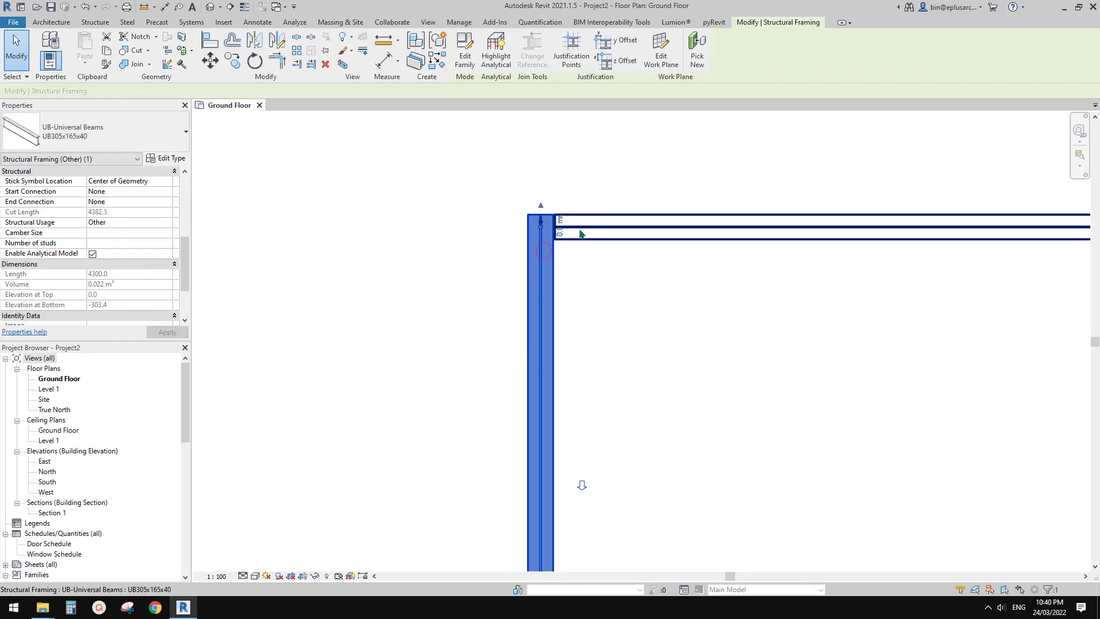
click(568, 252)
click(638, 217)
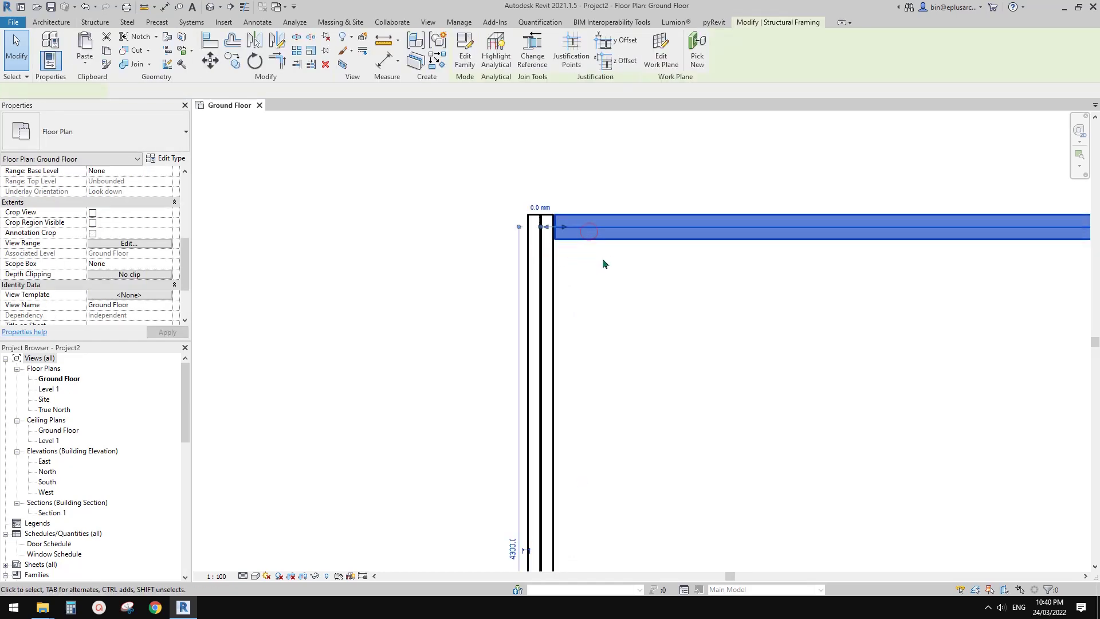
scroll(574, 239, up, 1)
scroll(575, 239, up, 1)
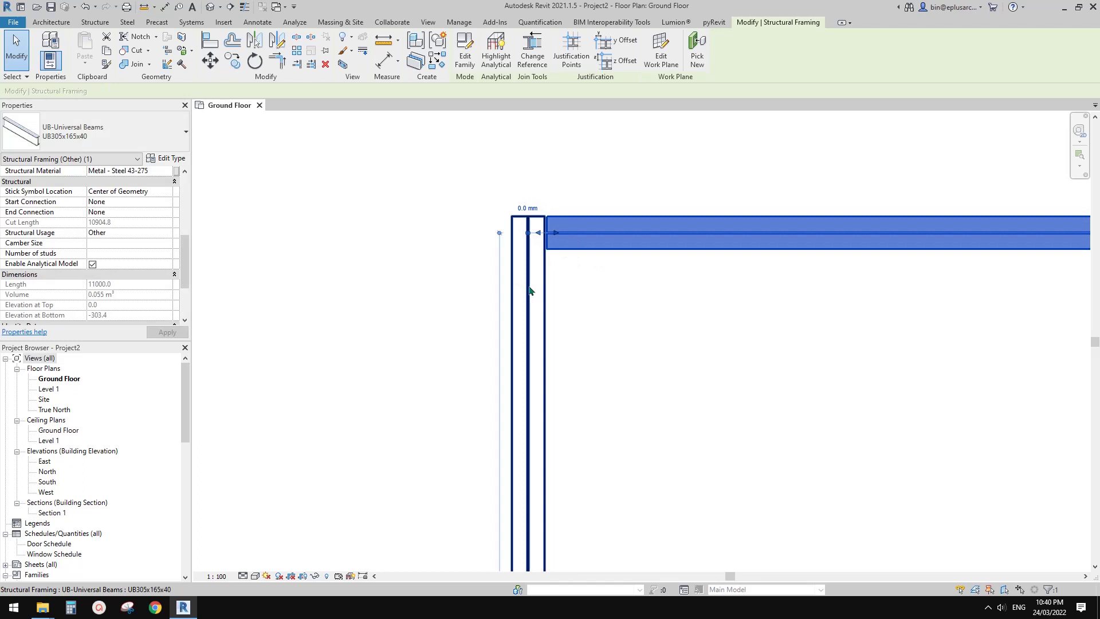
middle_drag(529, 291, 523, 306)
click(634, 328)
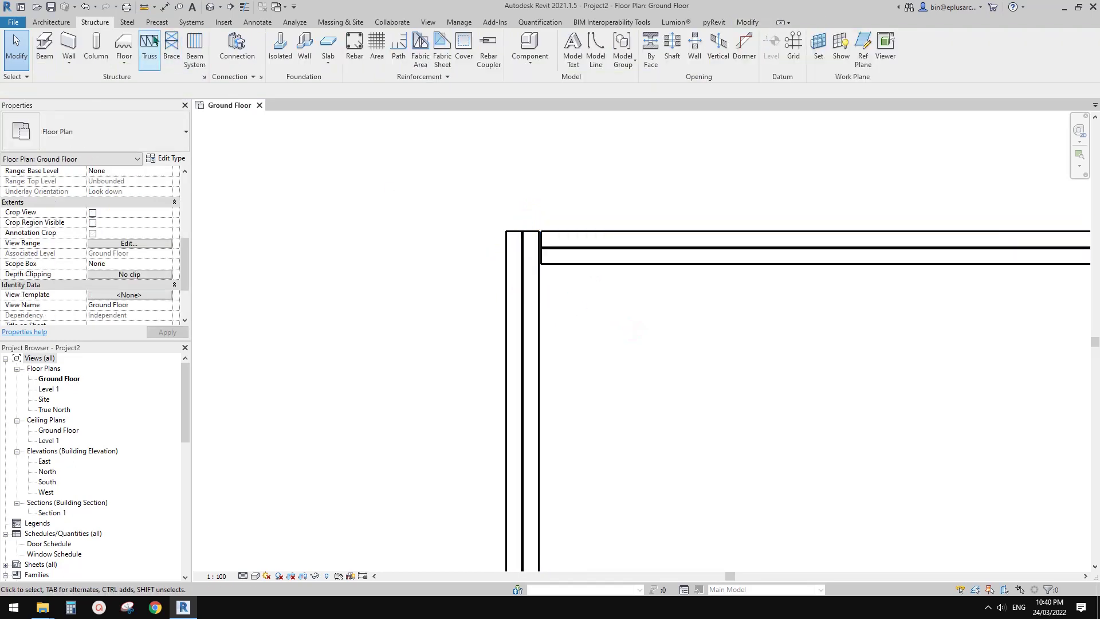
Edit the beam join at the corner, switching the horizontal beam's join status to make a mitred joint with the vertical beam
click(748, 23)
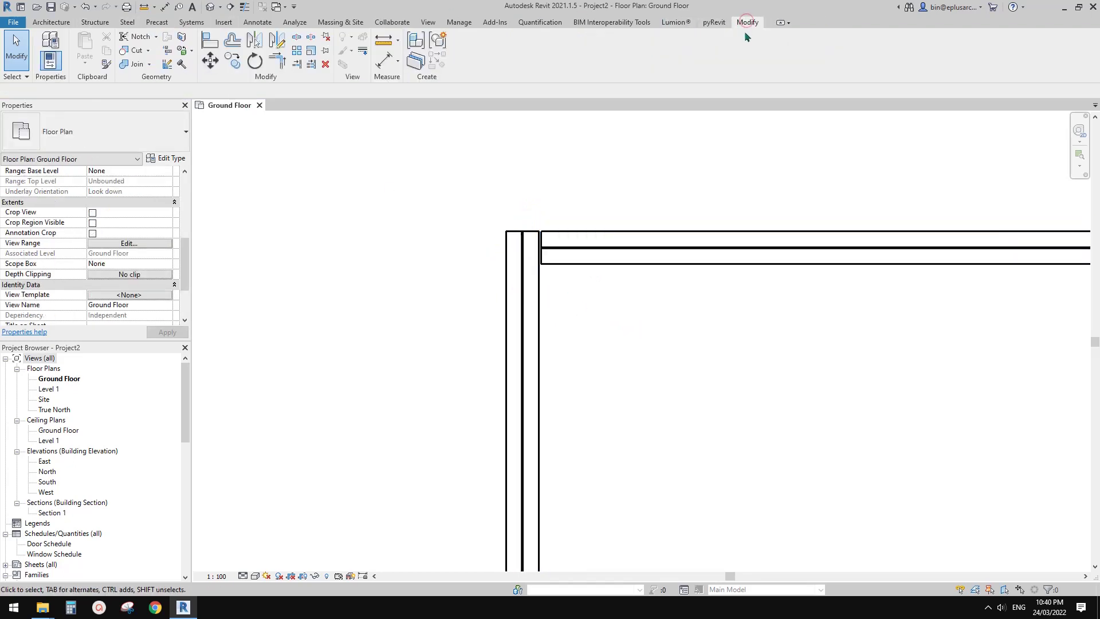
click(166, 52)
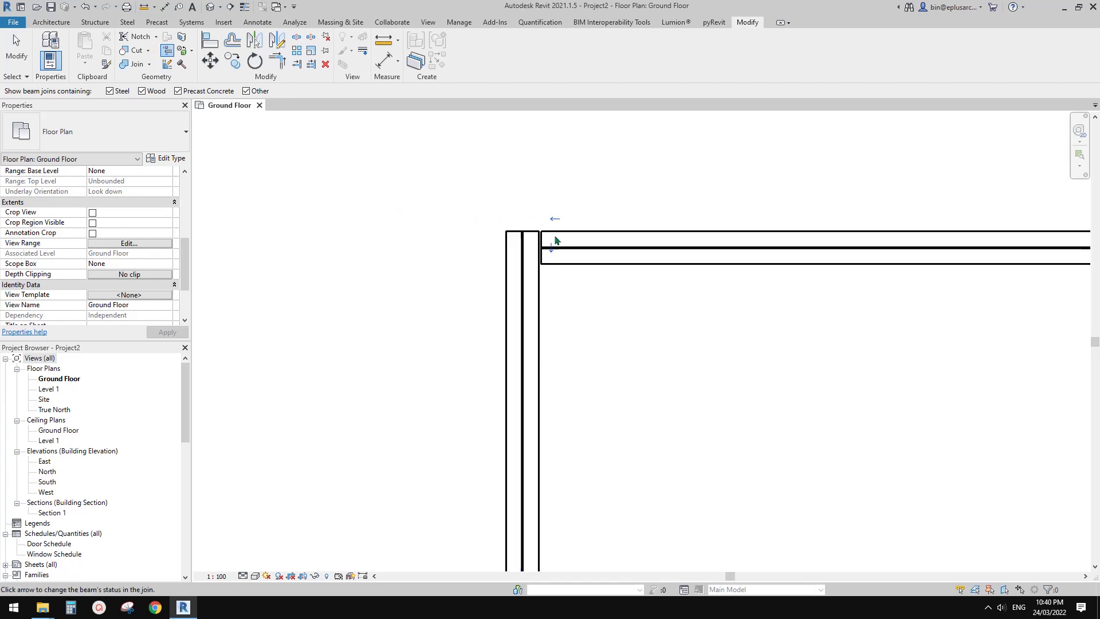
click(557, 219)
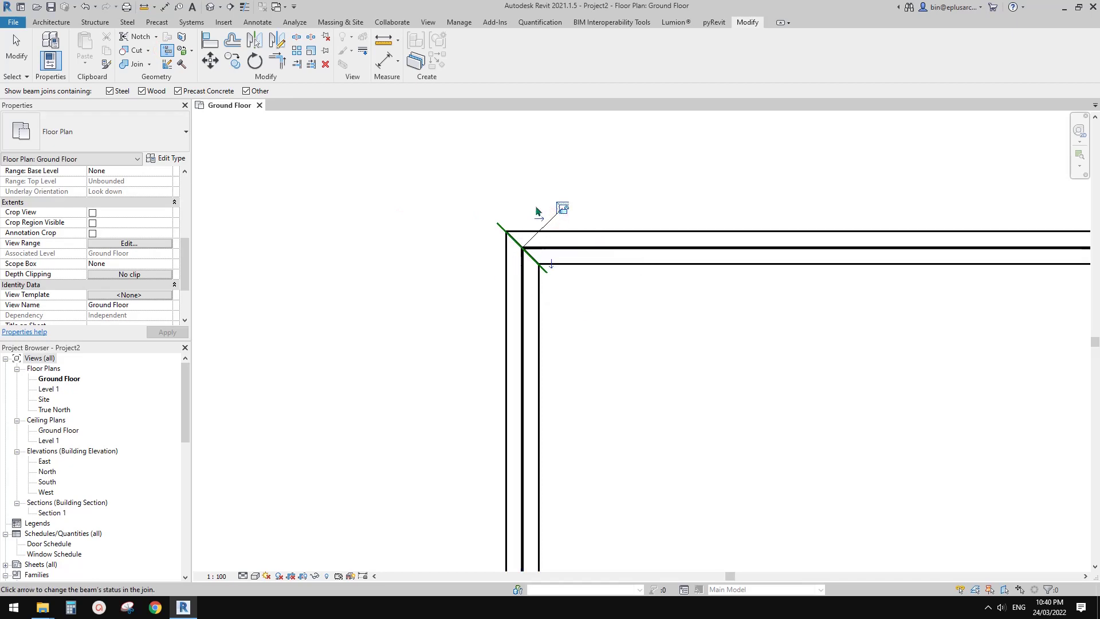
middle_drag(598, 305, 561, 300)
scroll(561, 300, down, 1)
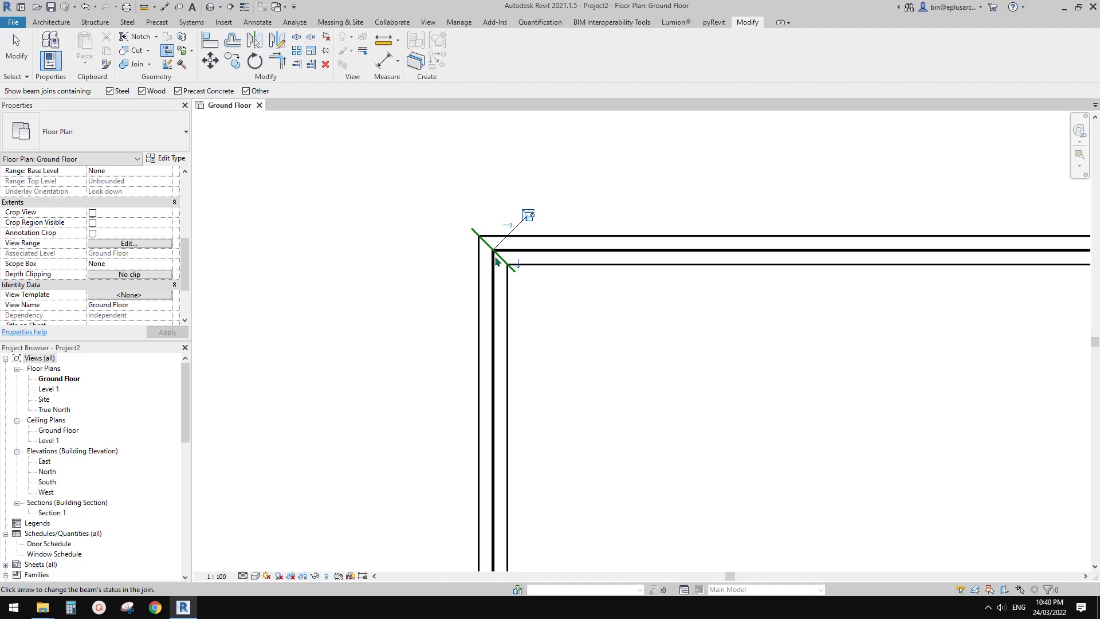
scroll(497, 259, up, 1)
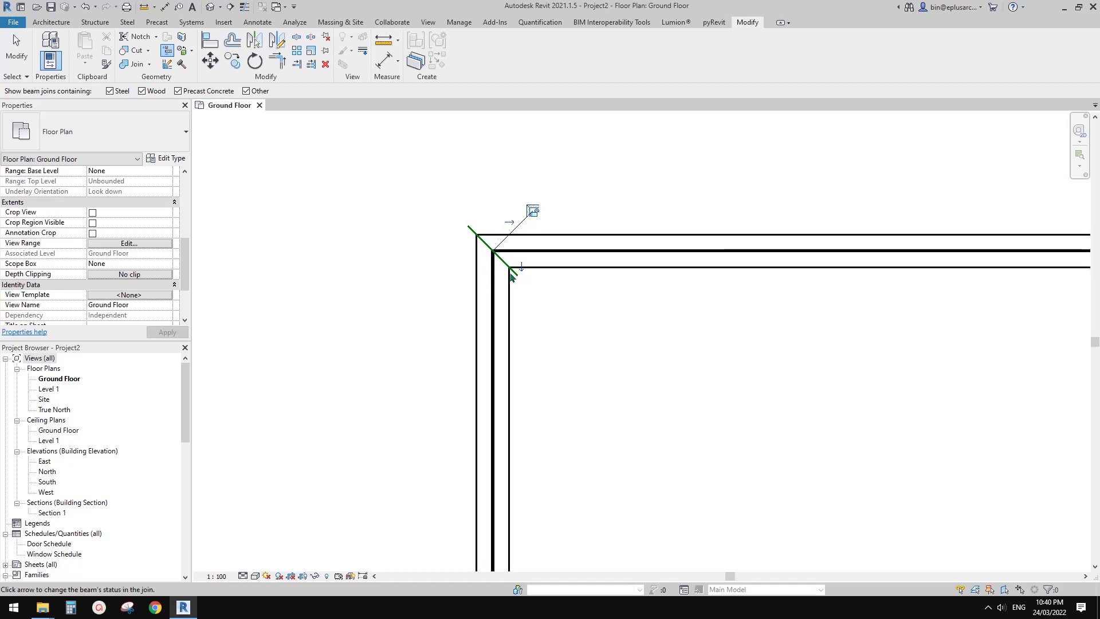
Examine the corner joint of the two beams in the default 3D view and return to the Ground Floor plan
click(212, 8)
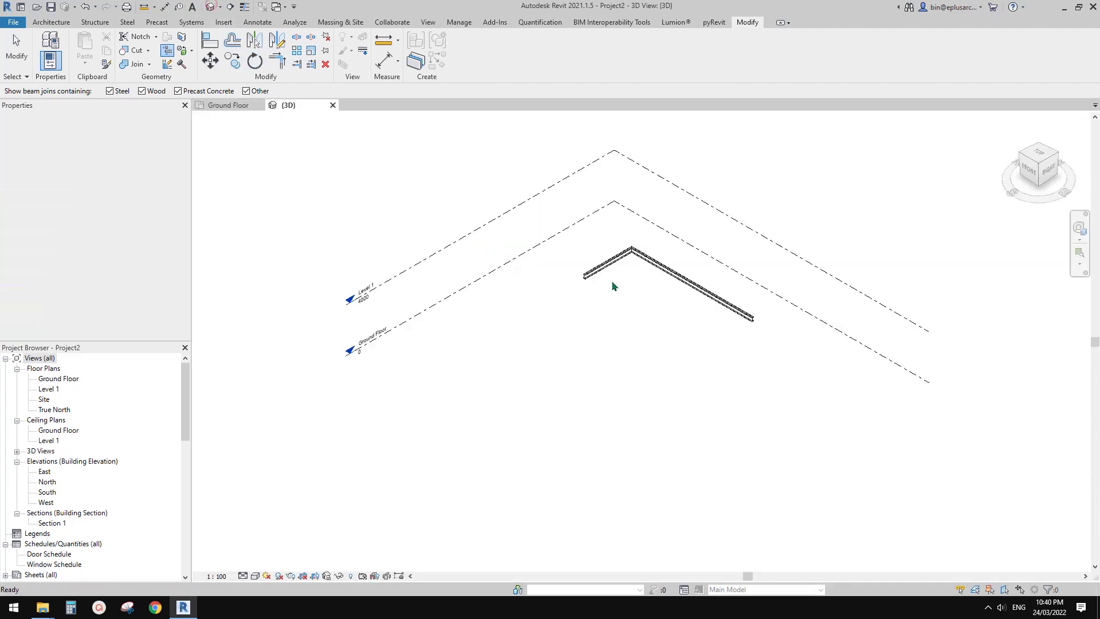
scroll(616, 249, up, 5)
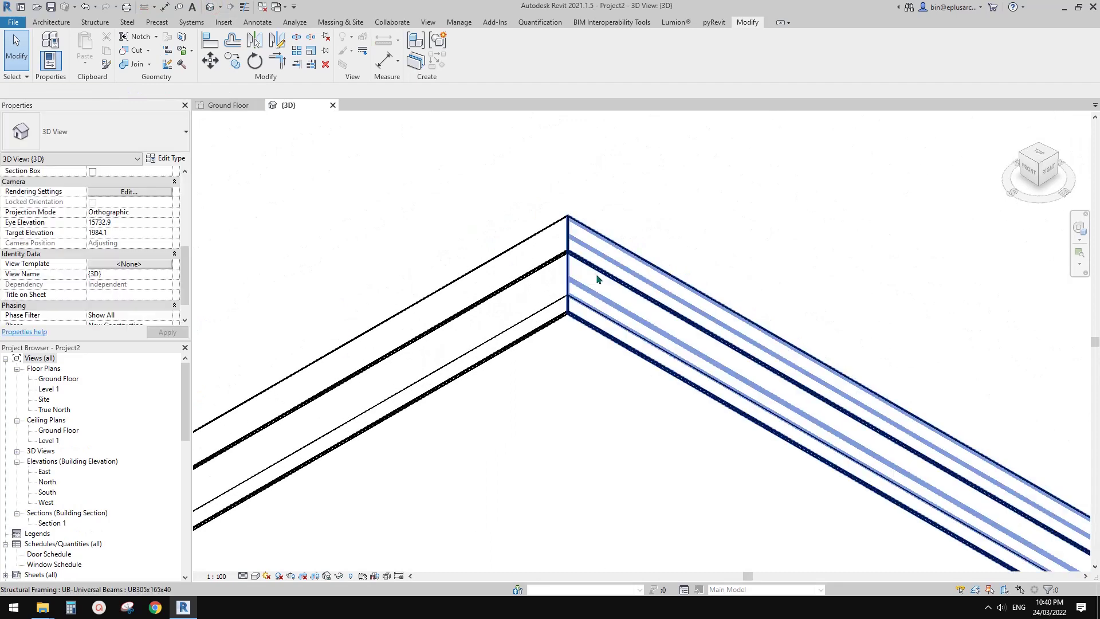
click(608, 257)
key(Escape)
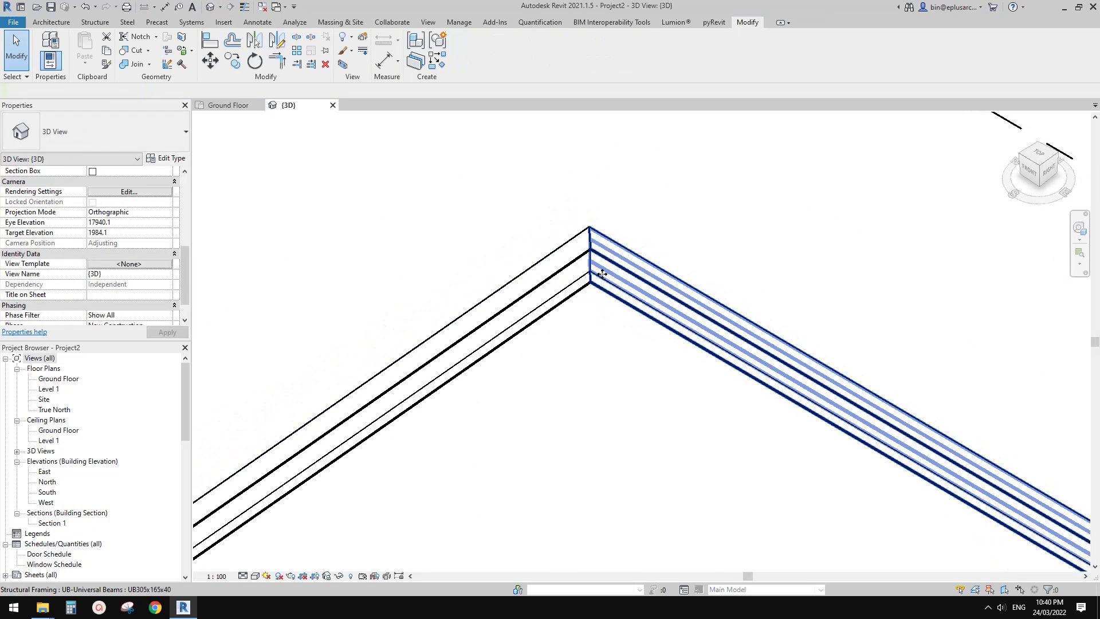
click(554, 273)
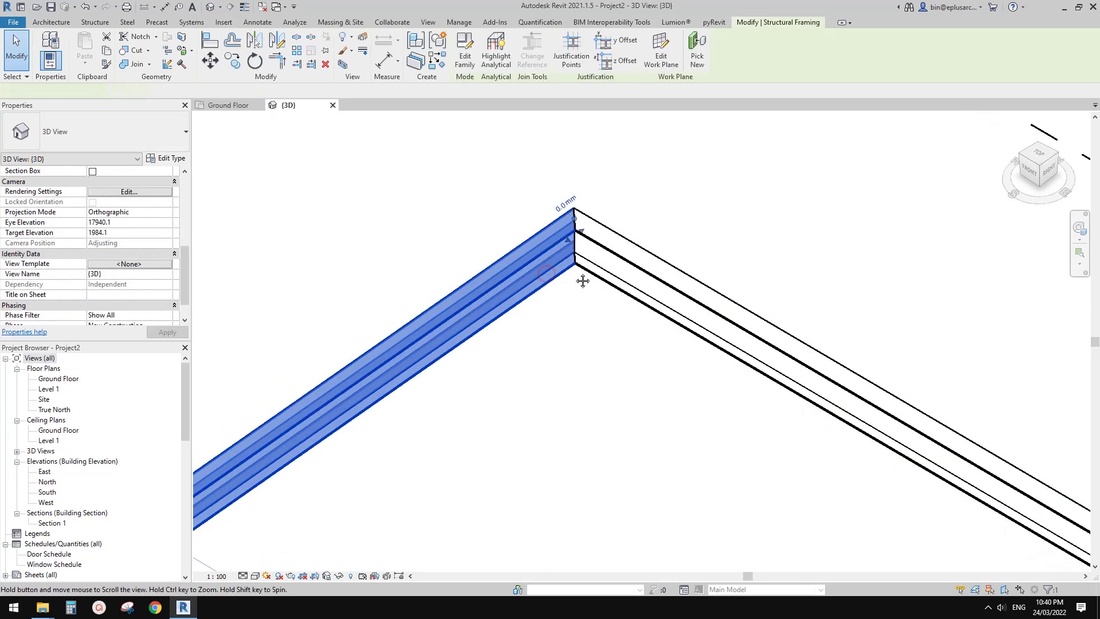
double_click(69, 379)
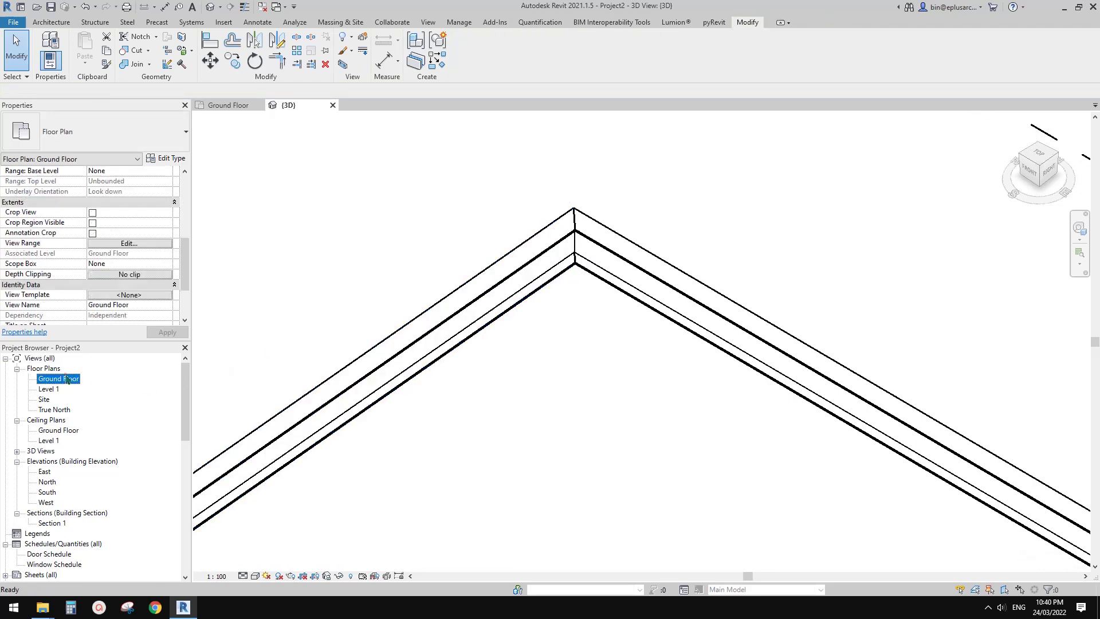
Cycle the corner beam join through its butt options by switching each beam's join status, ending back on the mitred joint
key(Escape)
click(490, 294)
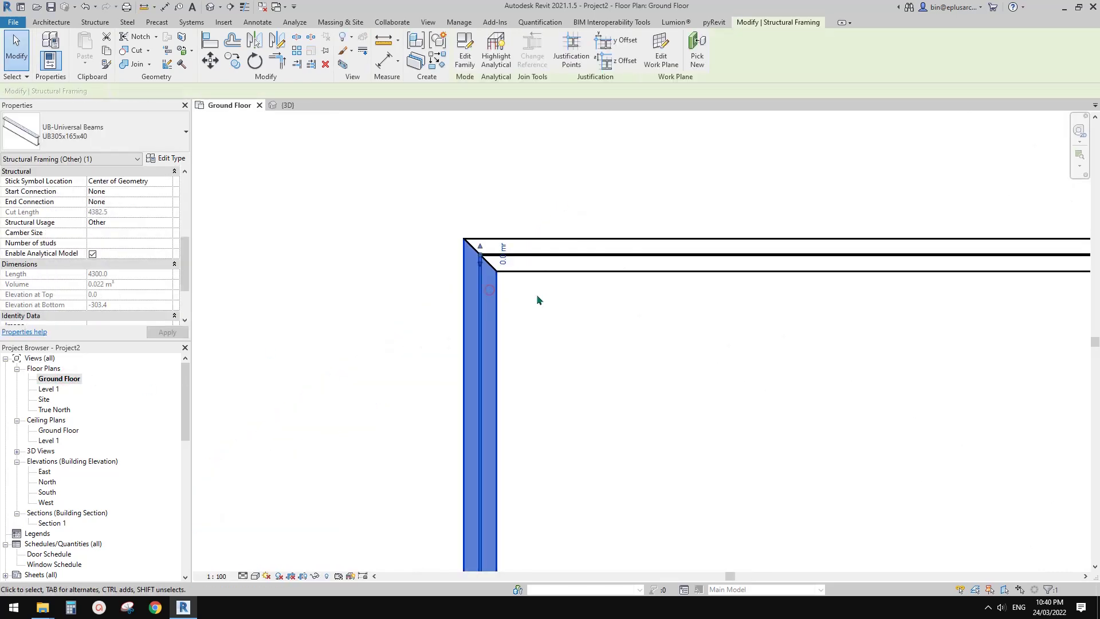
click(182, 50)
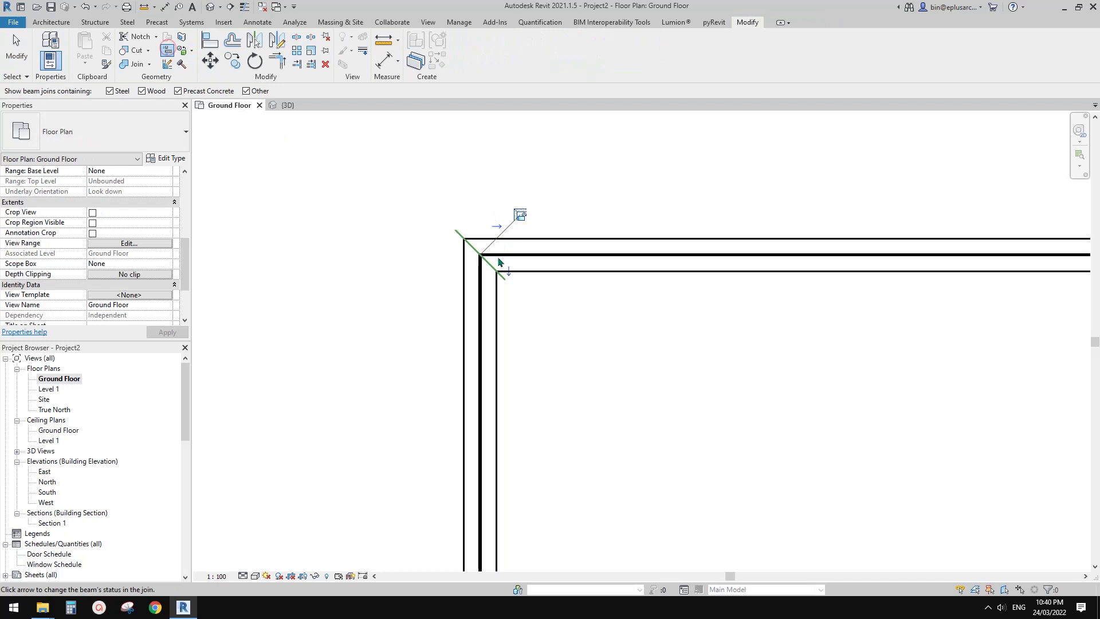
click(509, 254)
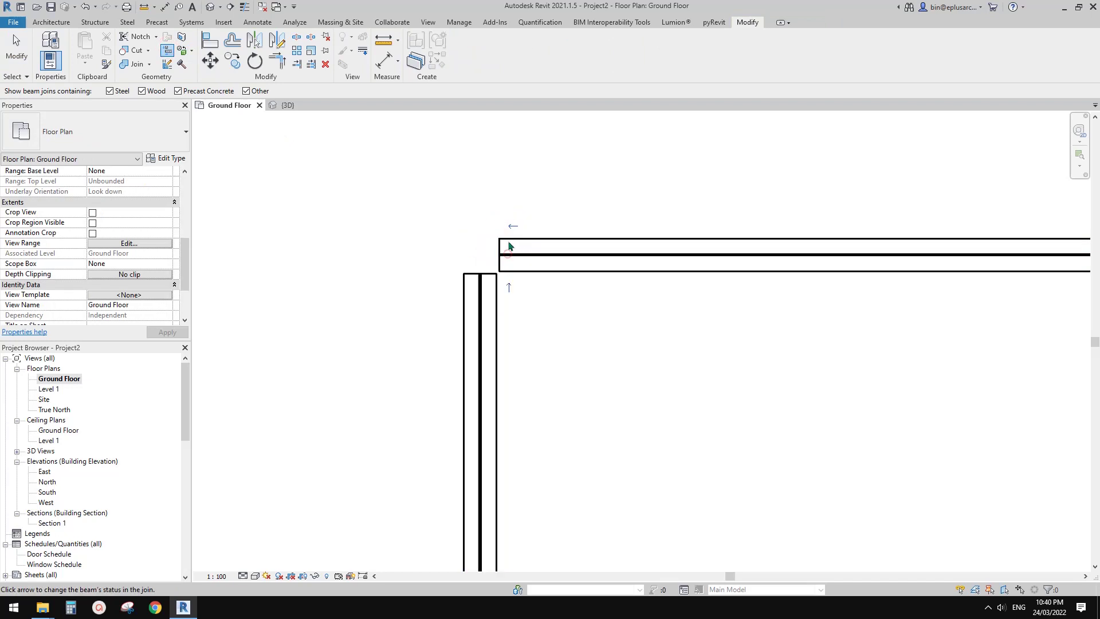
click(513, 226)
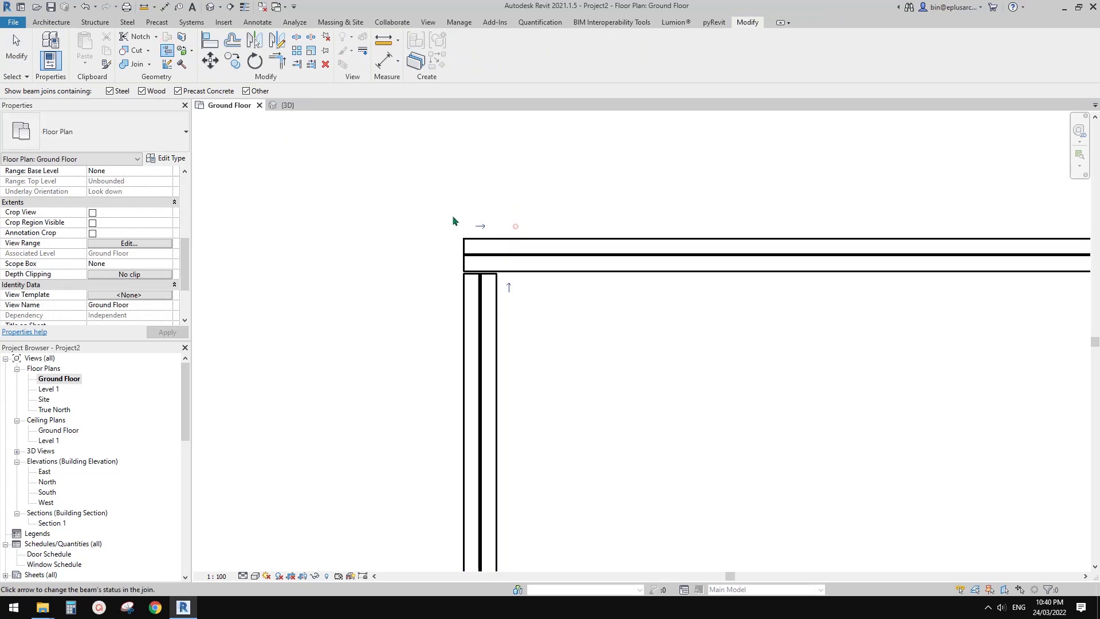
click(508, 287)
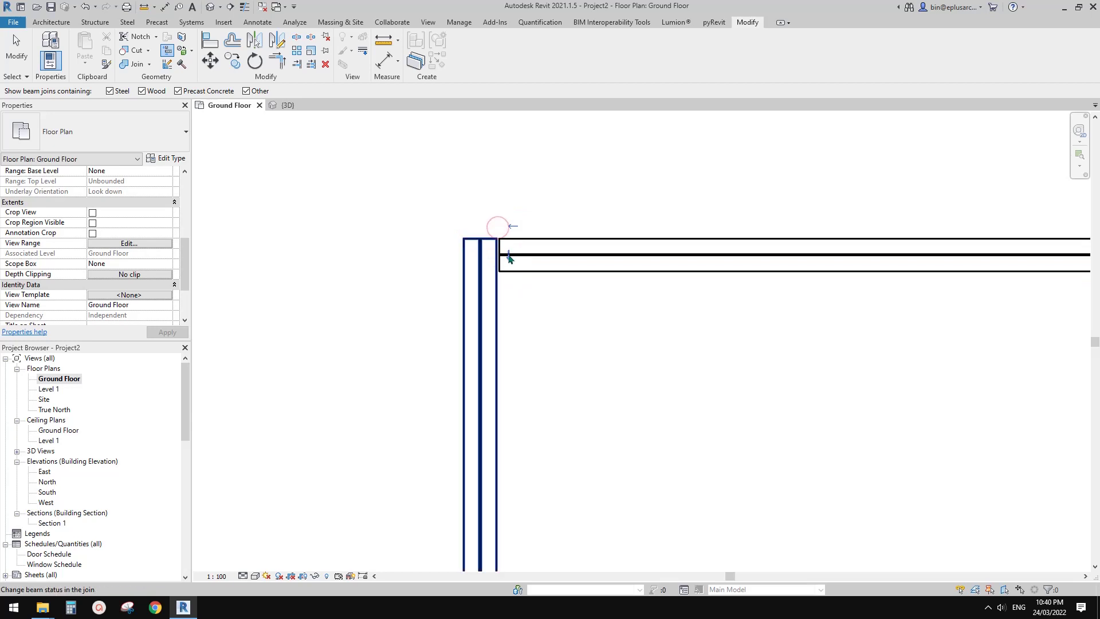
click(509, 255)
click(513, 227)
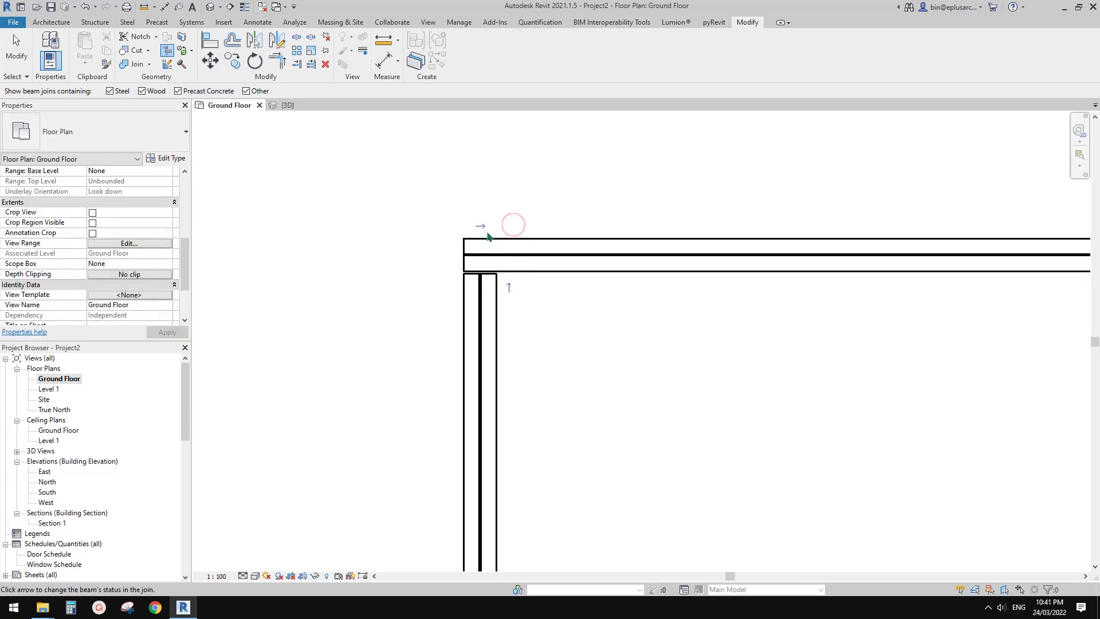
click(509, 287)
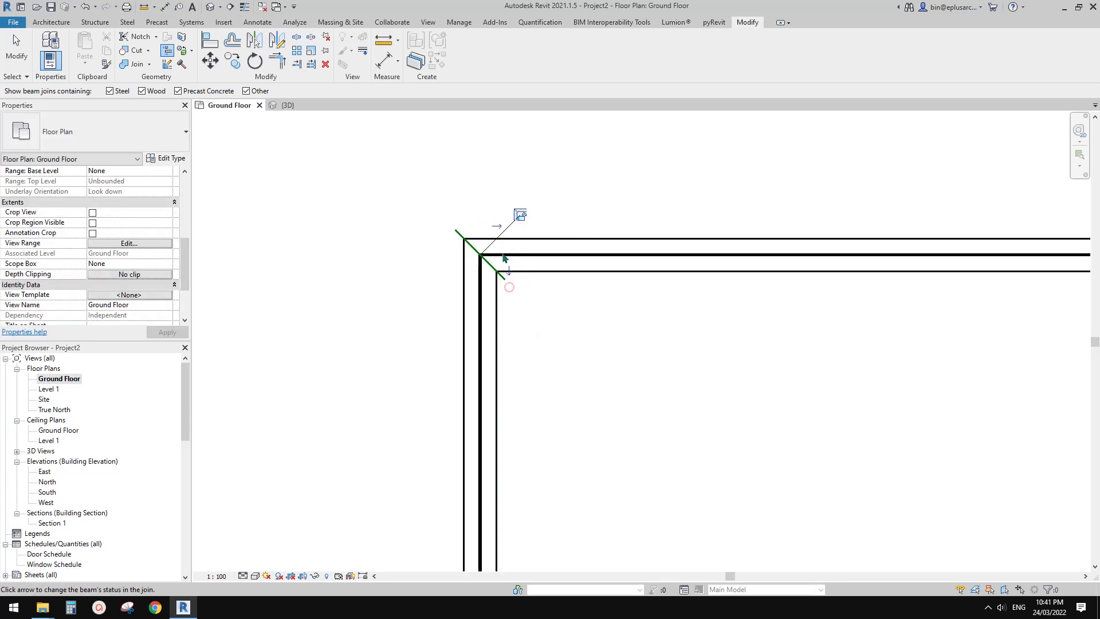
middle_drag(609, 316, 596, 331)
scroll(542, 291, up, 1)
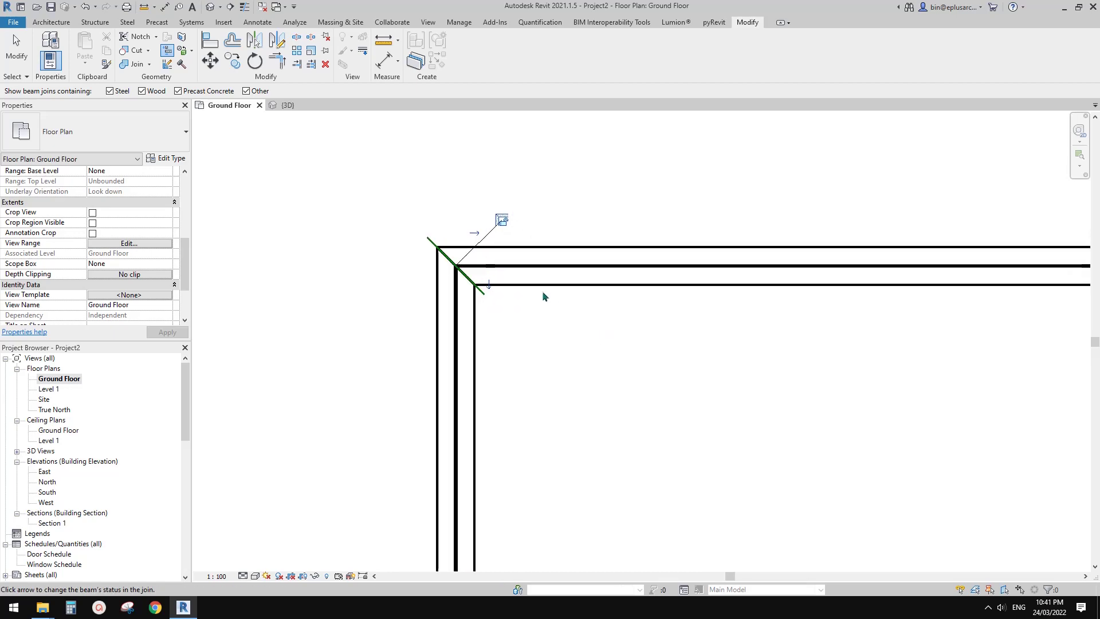
key(Escape)
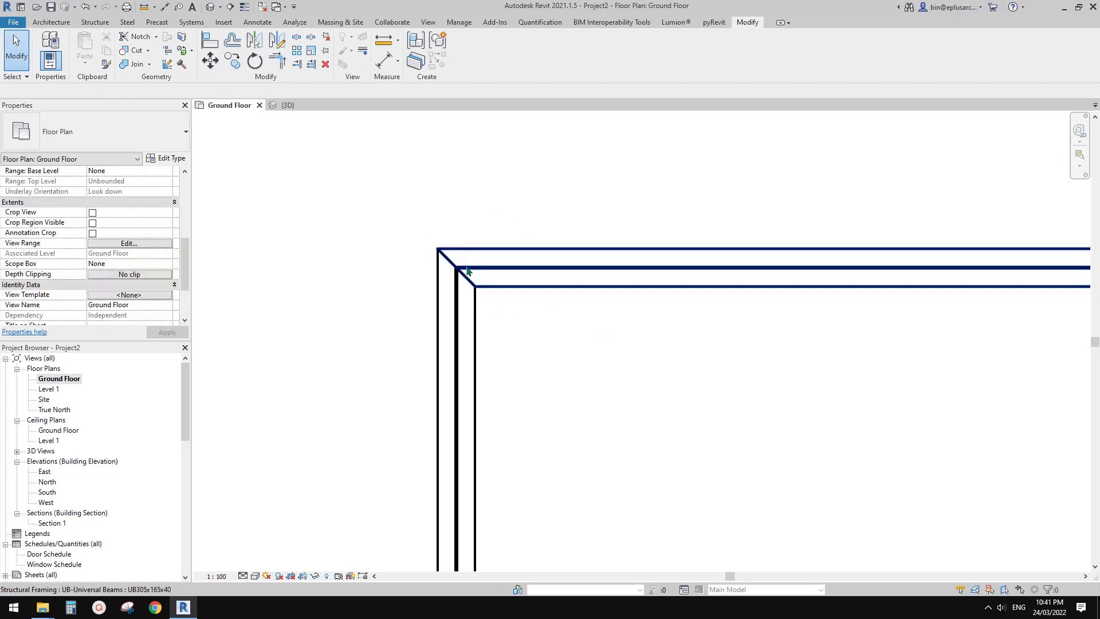
Stretch the horizontal beam's end at the corner outwards past the vertical beam to break the mitred joint
click(467, 279)
scroll(432, 269, up, 2)
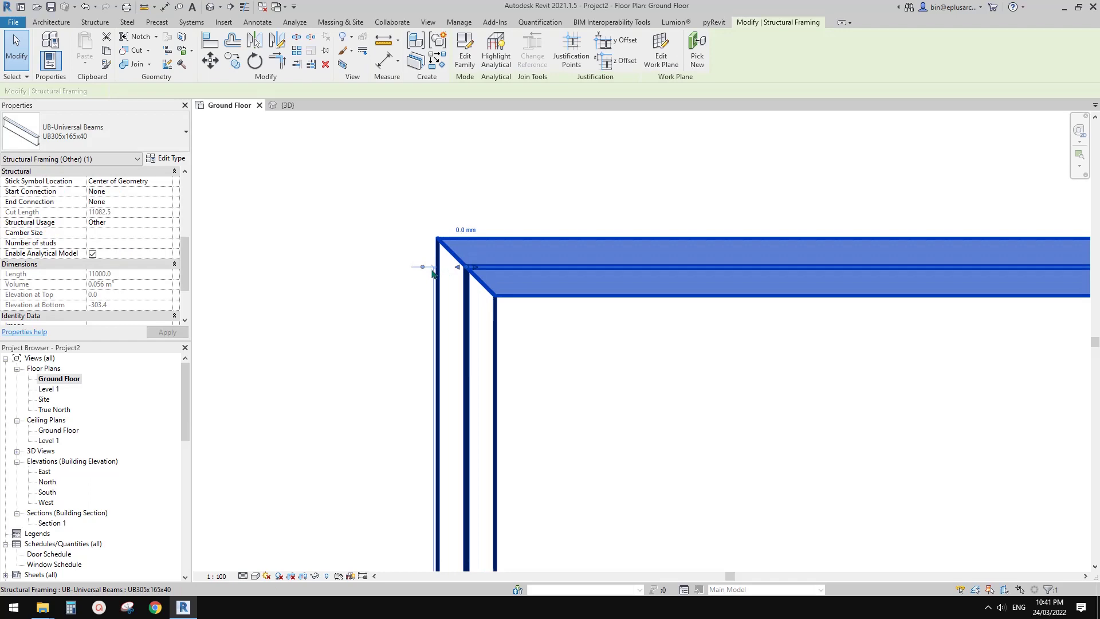
drag(469, 275, 379, 267)
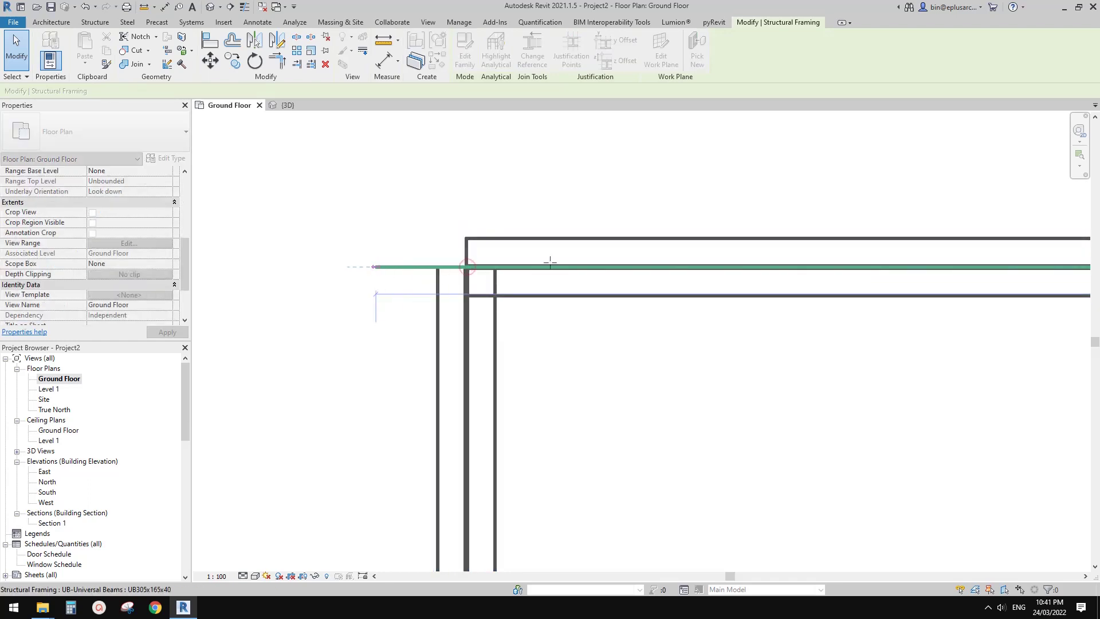
Extend the vertical beam's corner end across the horizontal beam so that it projects past its outer edge
click(491, 339)
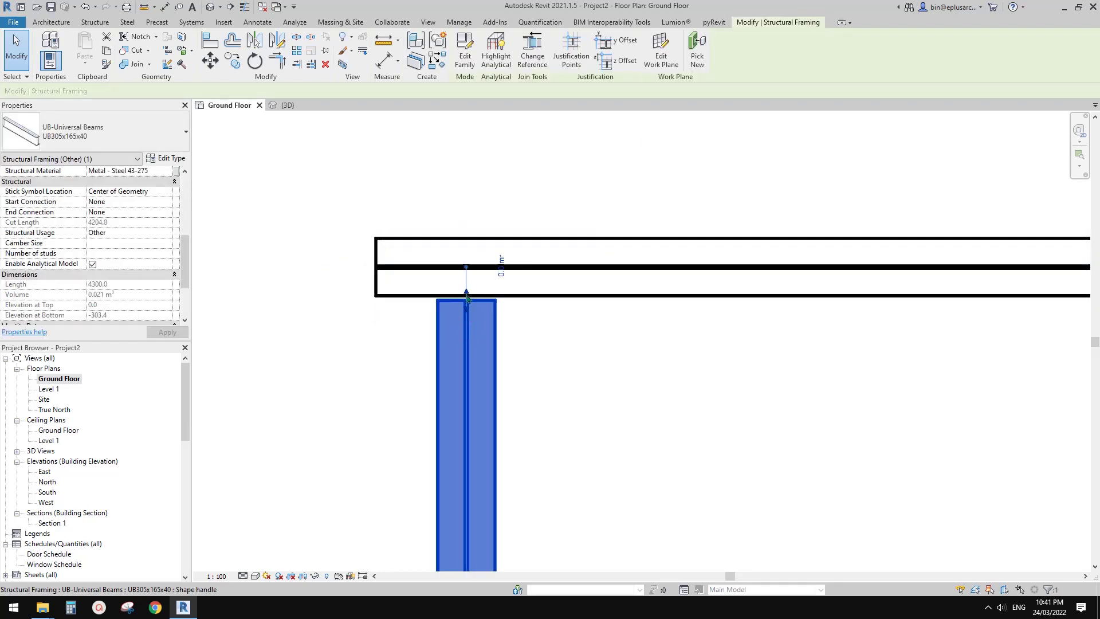
key(Escape)
click(480, 317)
drag(466, 299, 468, 204)
middle_drag(536, 228, 532, 231)
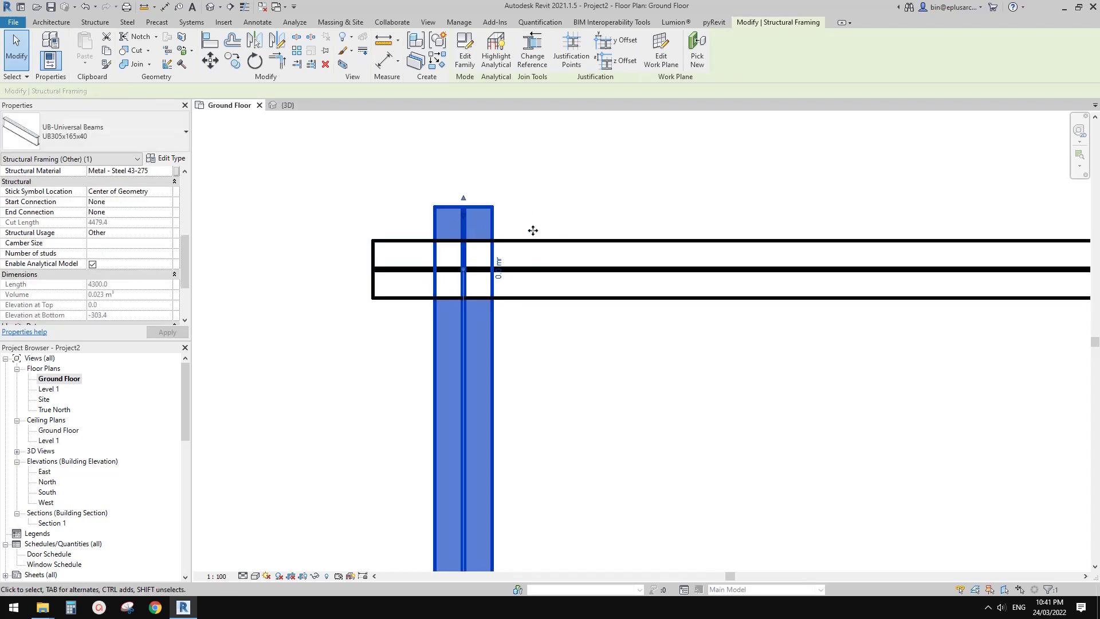
Trim the horizontal beam's overhanging end back to the vertical beam's outer edge
key(t)
key(r)
click(548, 271)
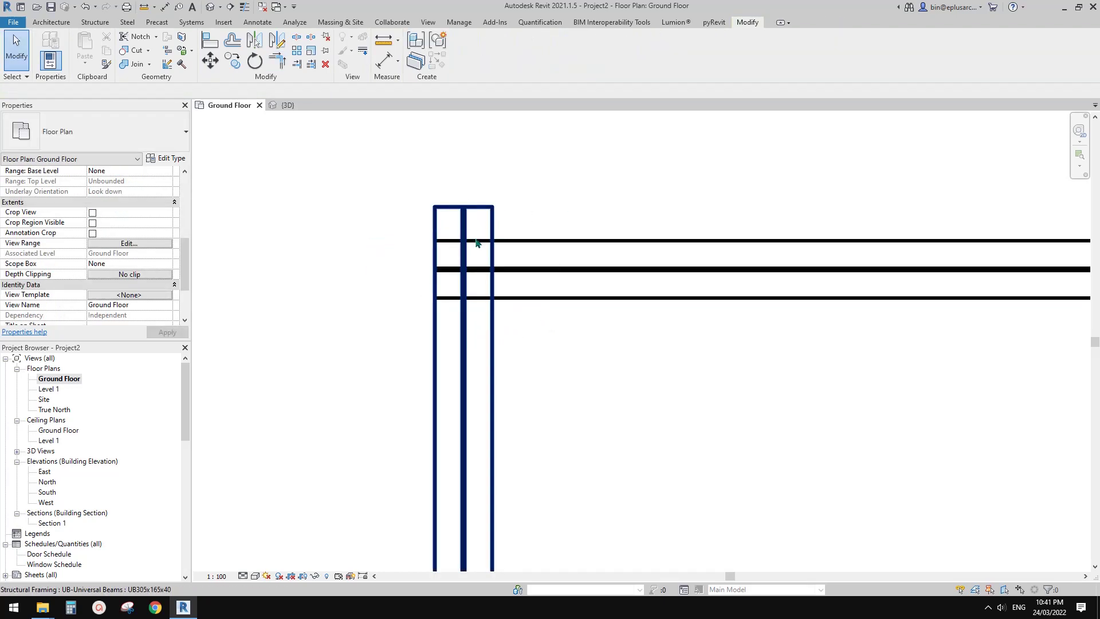
Select the vertical and horizontal beams in turn to examine how their ends overlap at the corner
click(472, 220)
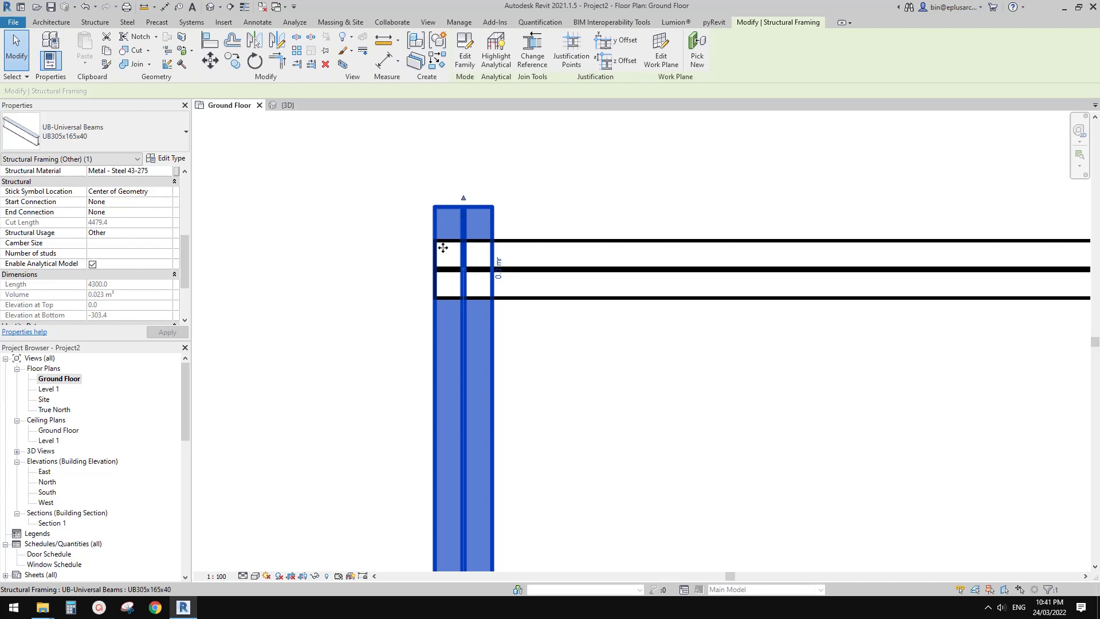
middle_drag(445, 247, 449, 245)
scroll(543, 292, down, 2)
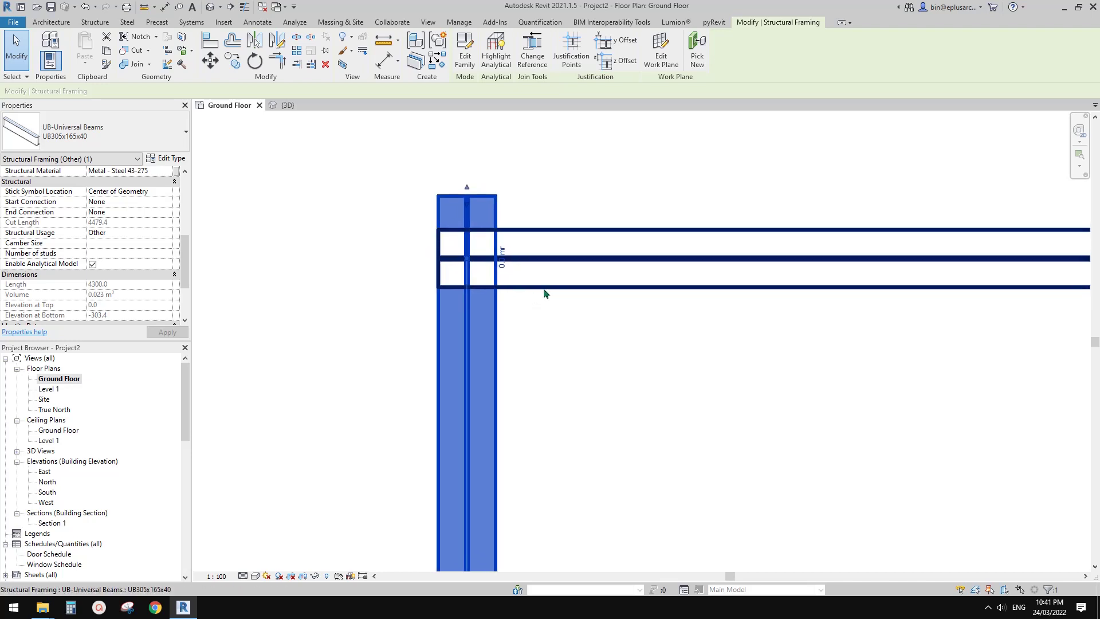
click(537, 279)
scroll(544, 290, down, 1)
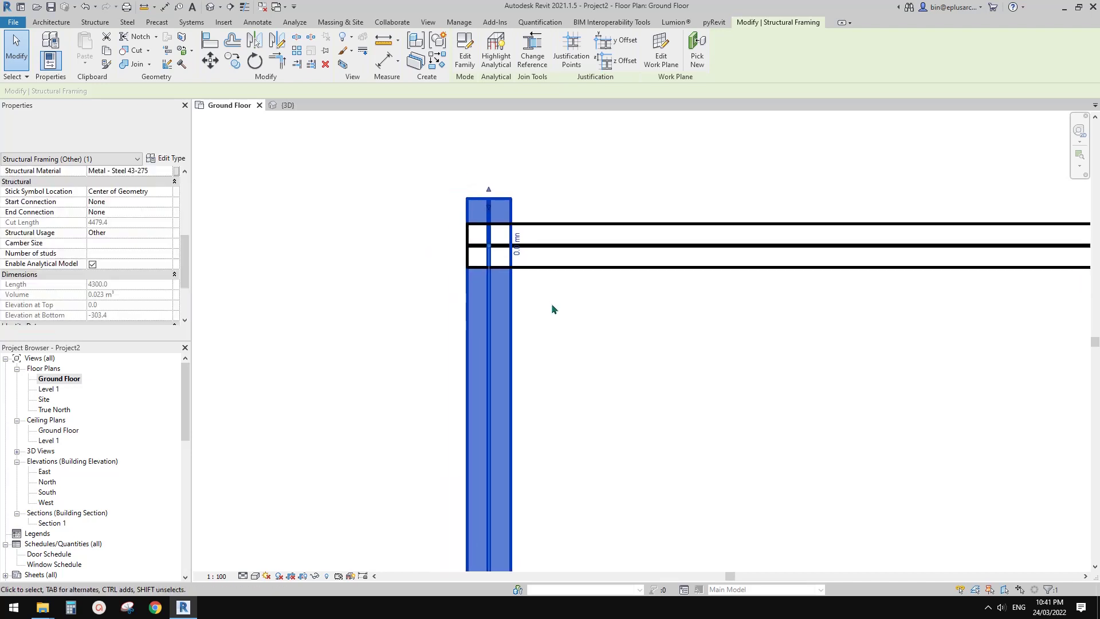
click(557, 250)
middle_drag(558, 251, 501, 227)
scroll(501, 226, down, 2)
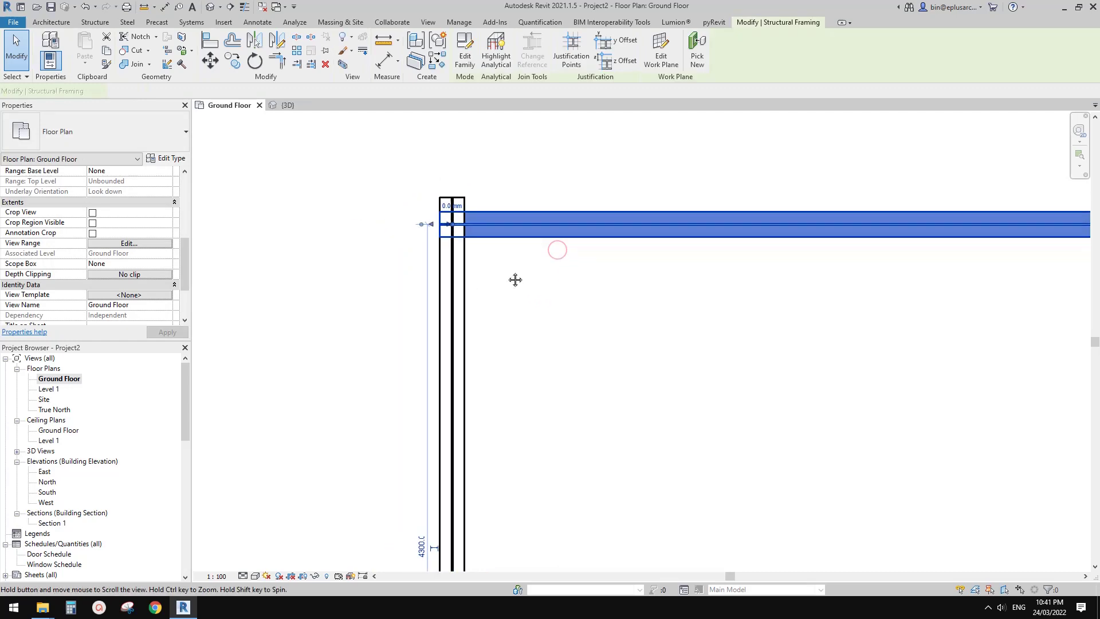
click(523, 251)
mouse_move(516, 280)
middle_down()
mouse_move(543, 272)
mouse_move(520, 271)
middle_up()
click(515, 239)
scroll(516, 246, up, 1)
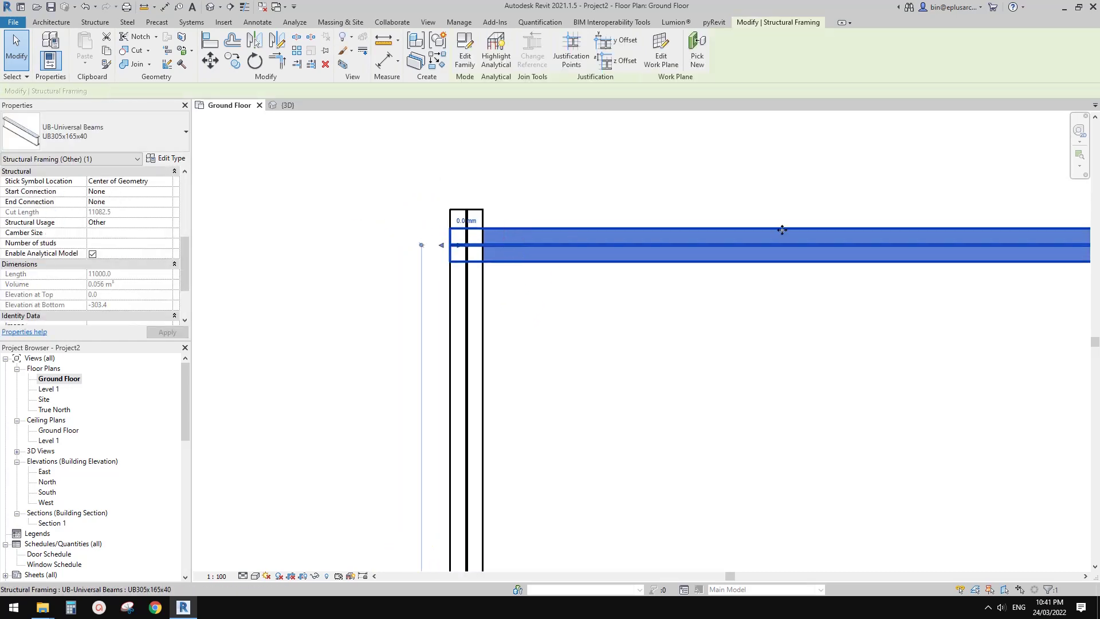
key(r)
key(p)
middle_drag(586, 288, 622, 237)
key(Escape)
Draw a 45° reference plane from the beams' inner corner intersection diagonally outwards past their outer corner
click(54, 20)
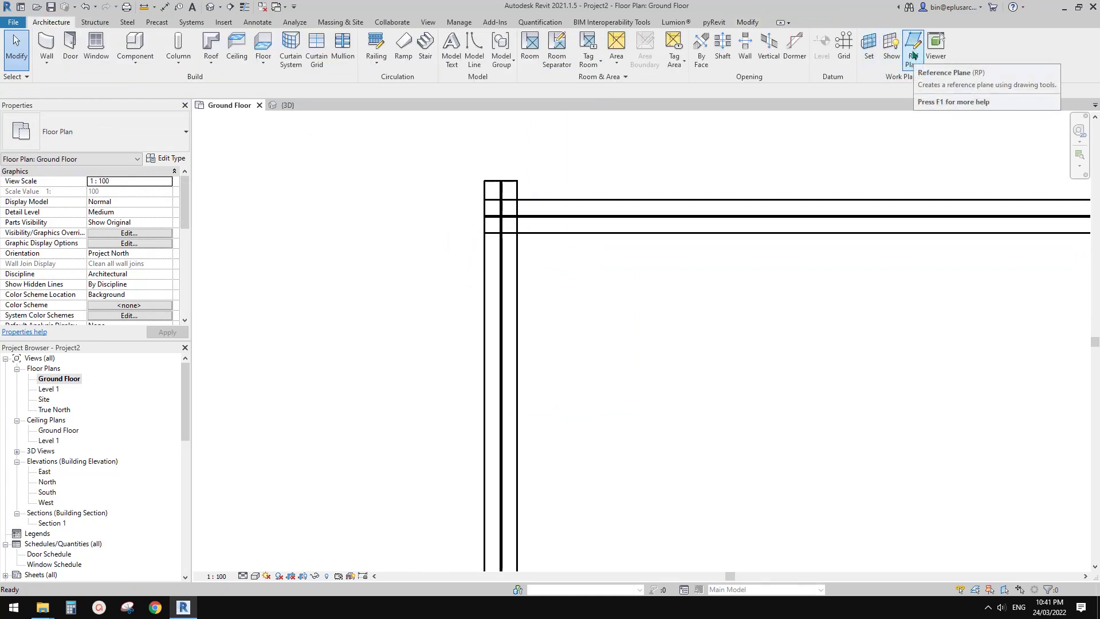
middle_drag(611, 265, 596, 297)
key(r)
key(p)
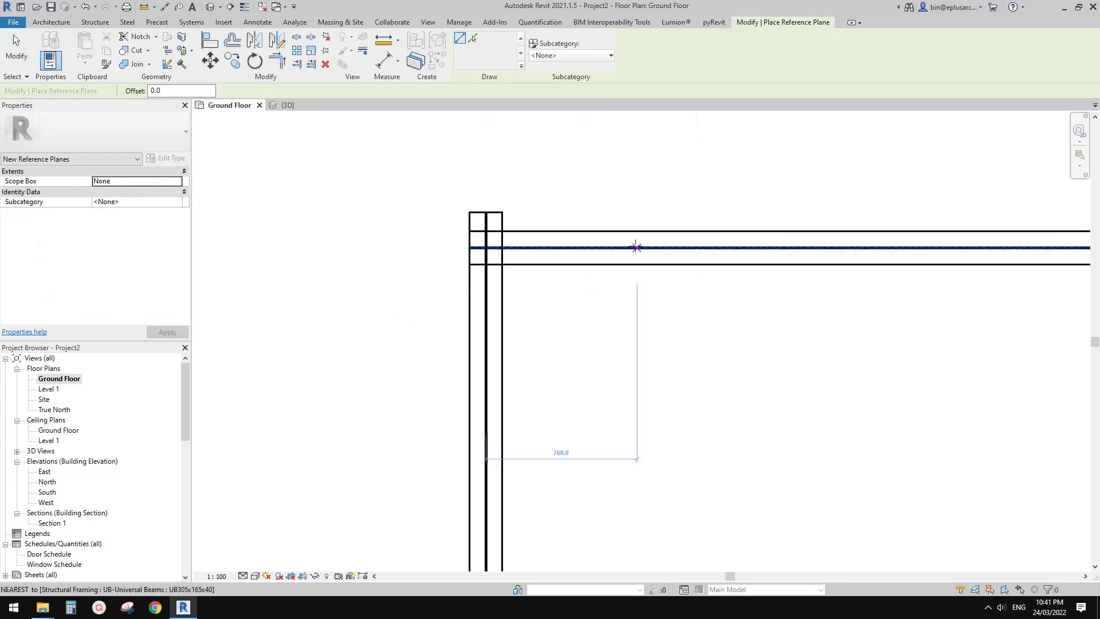
scroll(504, 267, up, 5)
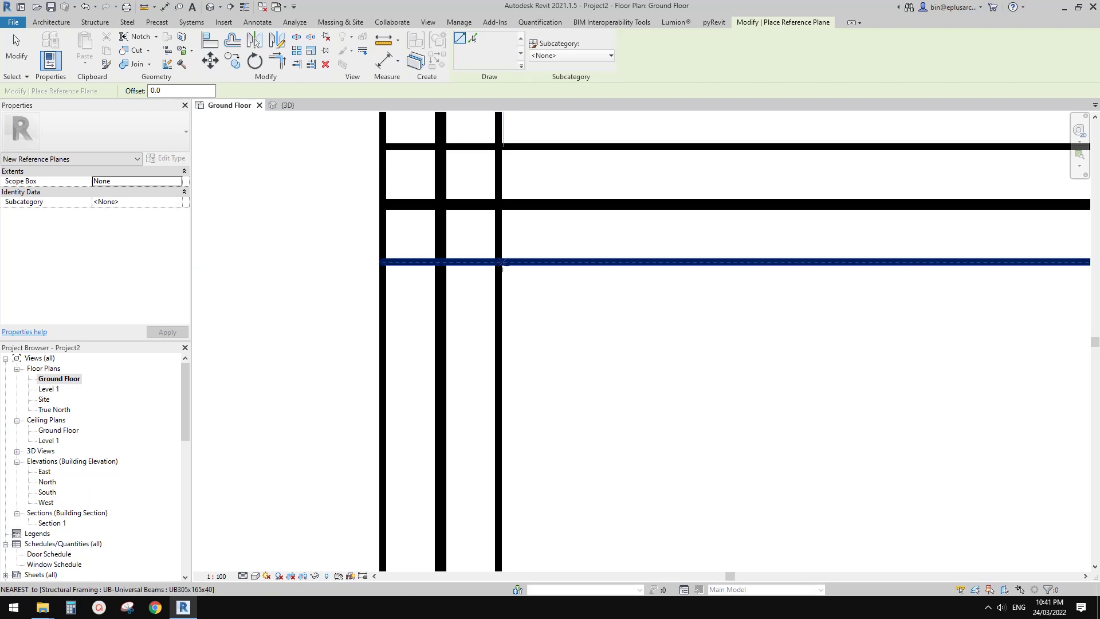
click(499, 262)
scroll(499, 269, down, 2)
middle_drag(469, 268, 511, 300)
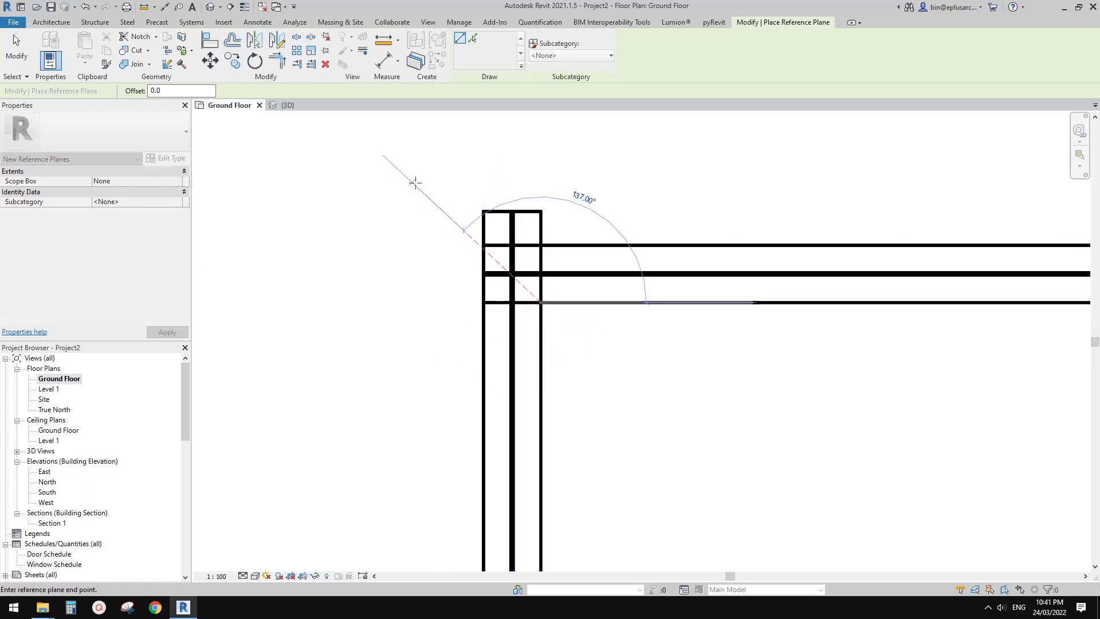
click(417, 178)
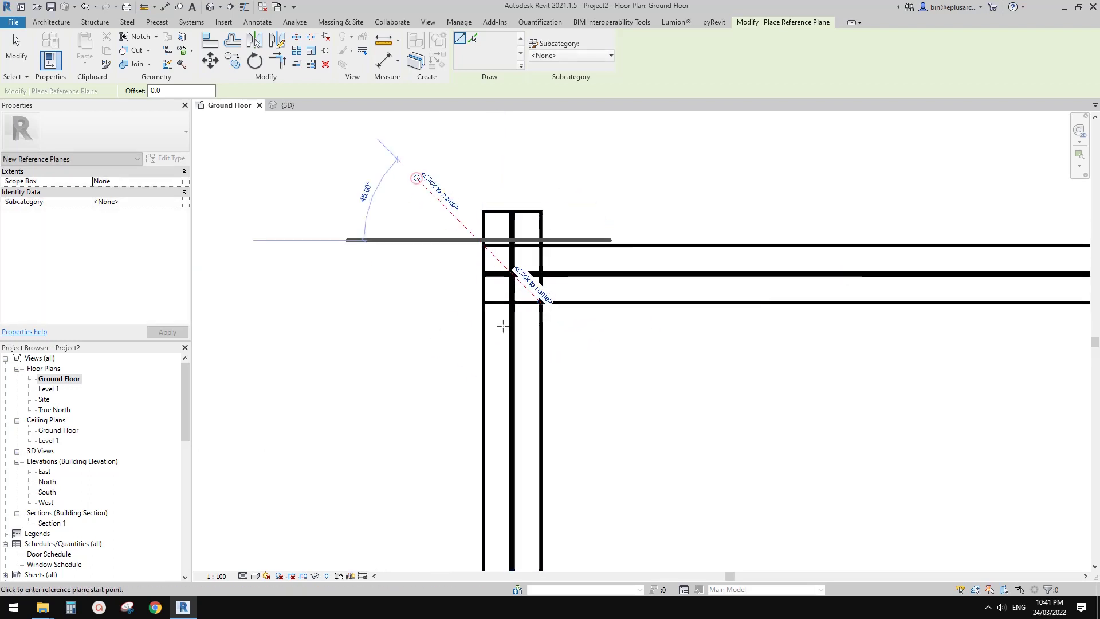
key(Escape)
key(Escape)
Cut the horizontal beam's corner end with the diagonal reference plane
middle_drag(468, 234, 464, 209)
middle_drag(599, 208, 599, 224)
click(748, 23)
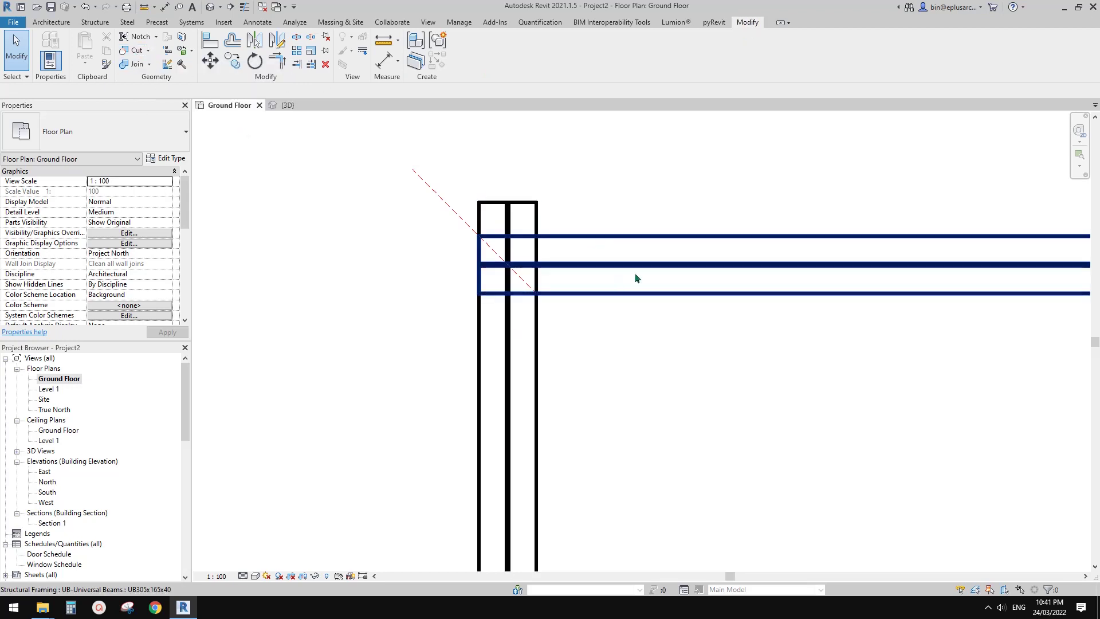
middle_drag(587, 285, 592, 310)
click(134, 50)
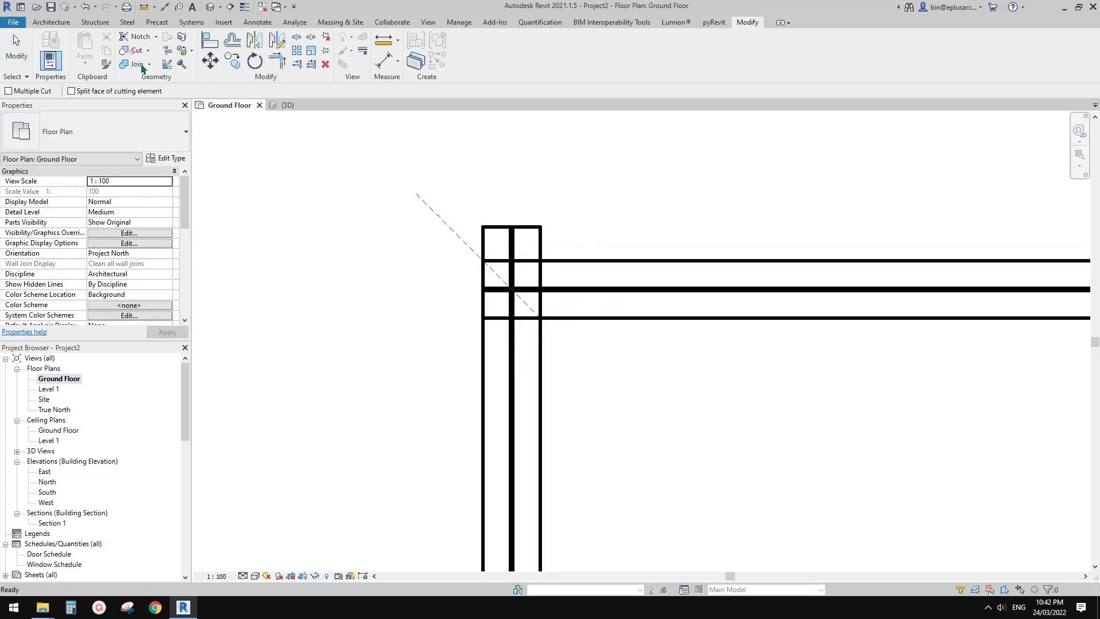
click(651, 263)
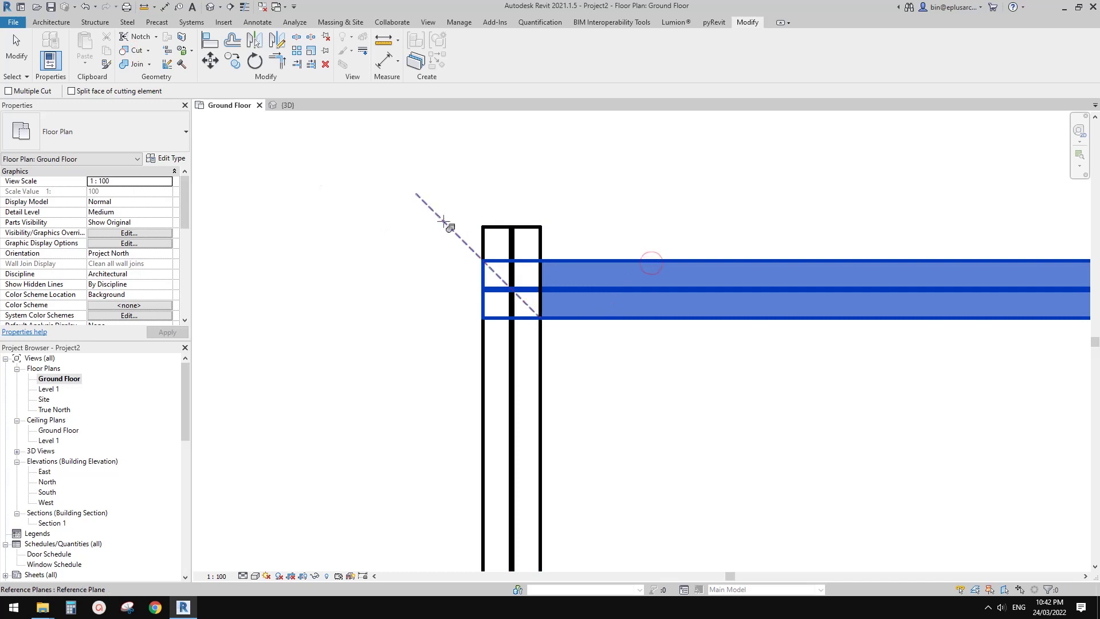
click(444, 222)
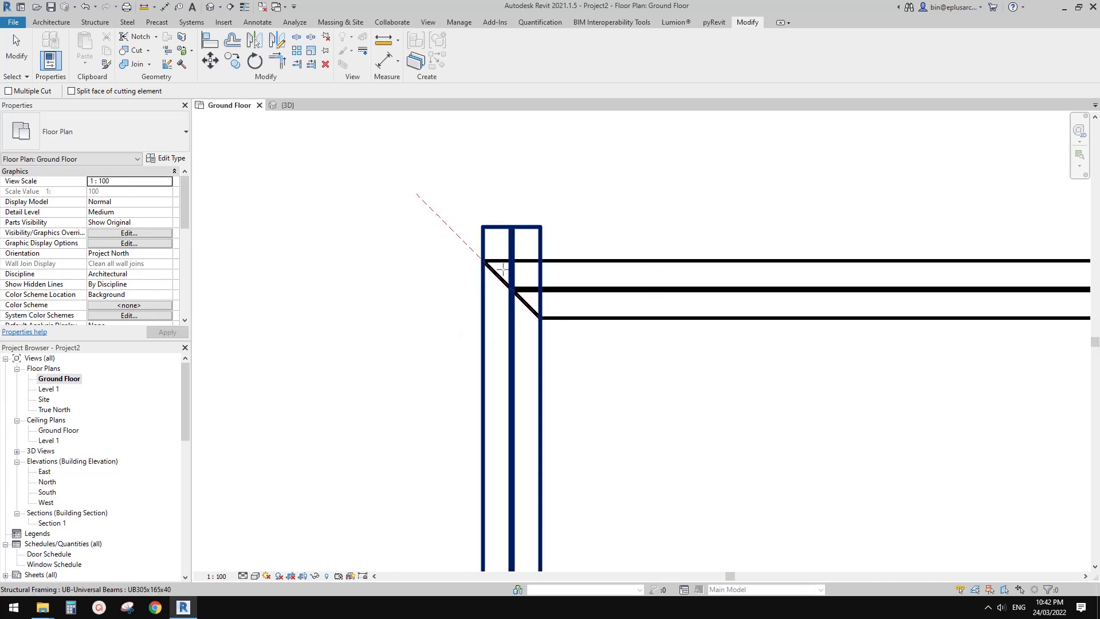
Cut the vertical beam's projecting end with the same reference plane and select the horizontal beam to check its mitred end
middle_drag(504, 297, 531, 295)
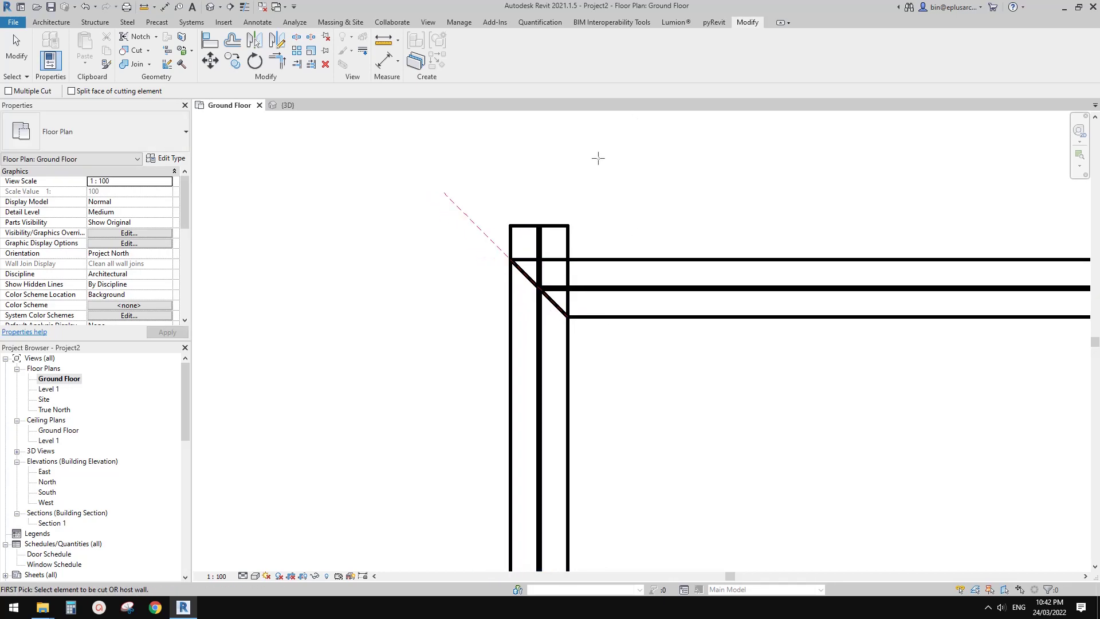
click(534, 258)
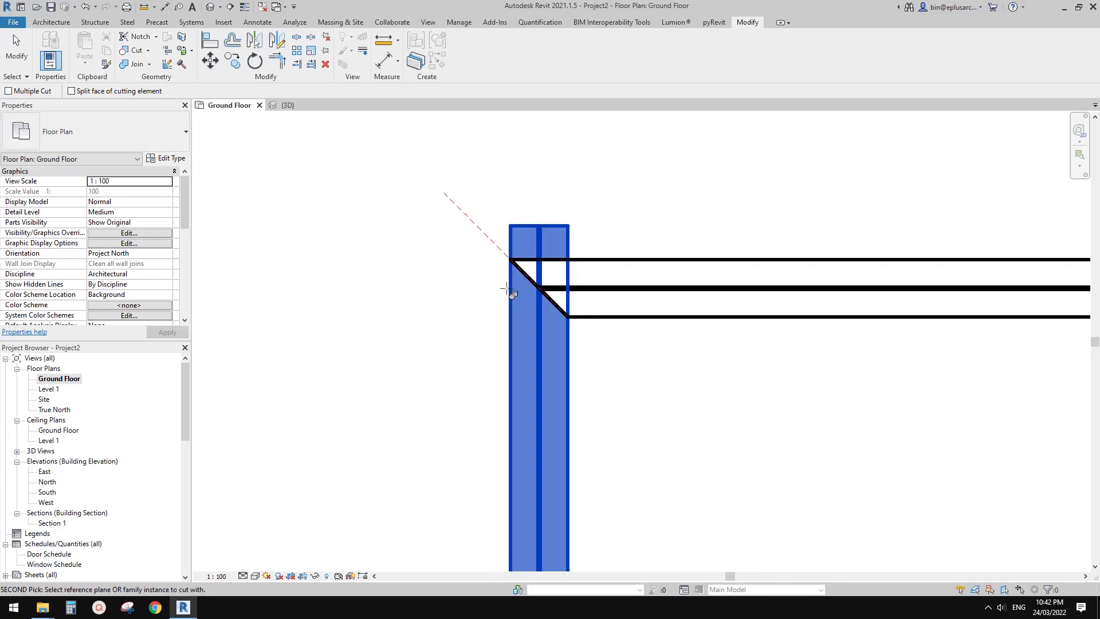
click(489, 236)
key(Escape)
middle_drag(789, 342, 717, 332)
click(533, 281)
middle_drag(518, 304, 540, 284)
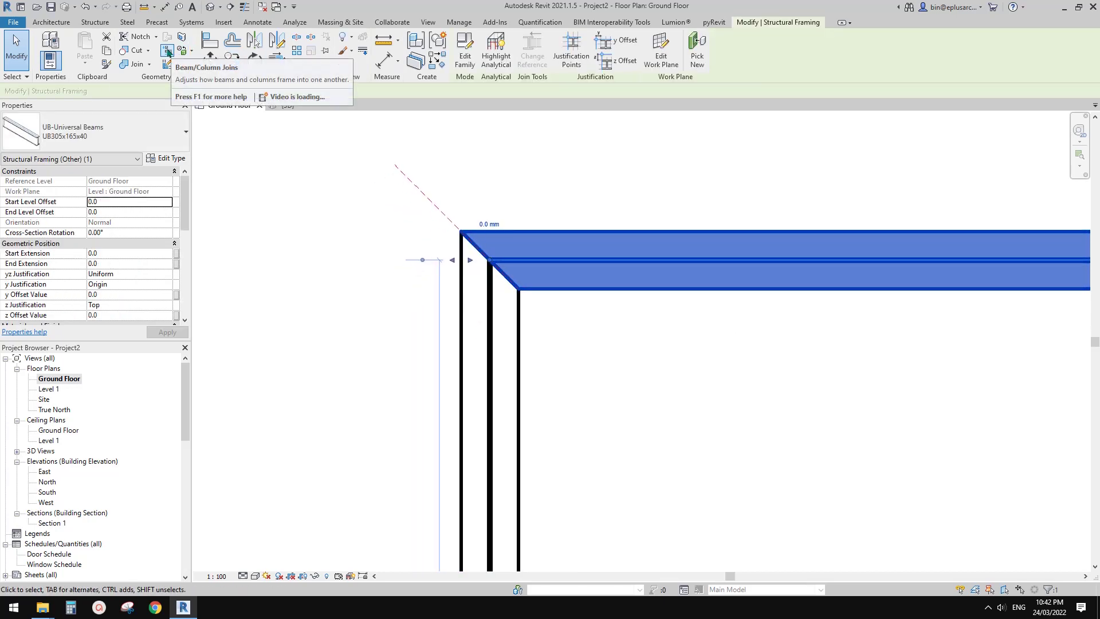
middle_drag(464, 270, 461, 281)
key(Escape)
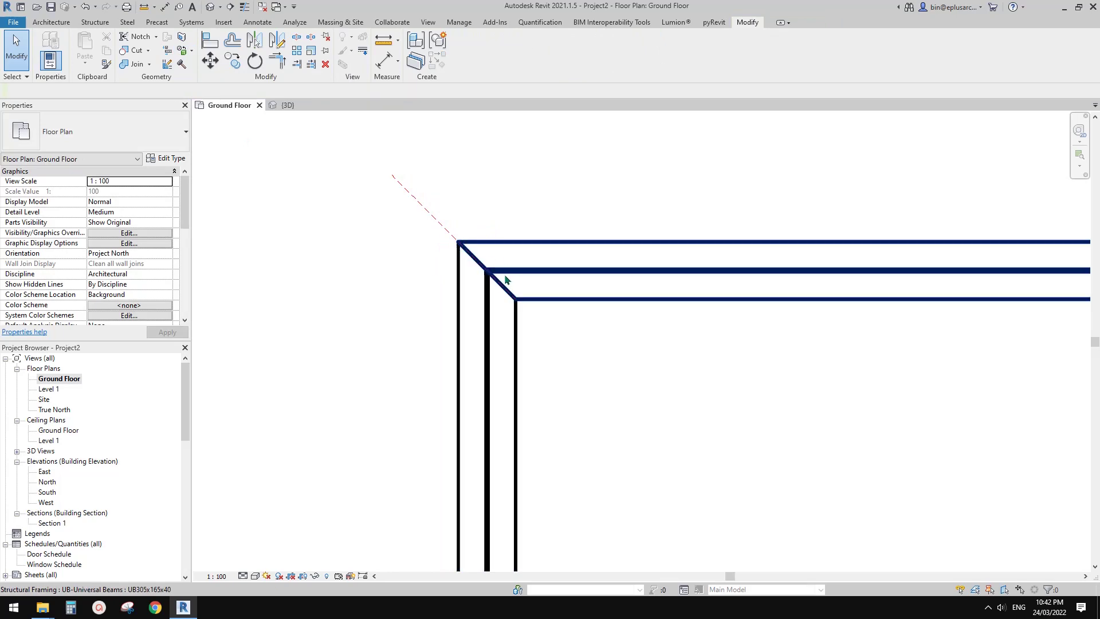
Shorten the reference plane's outer end so it stops just outside the mitred corner
click(440, 231)
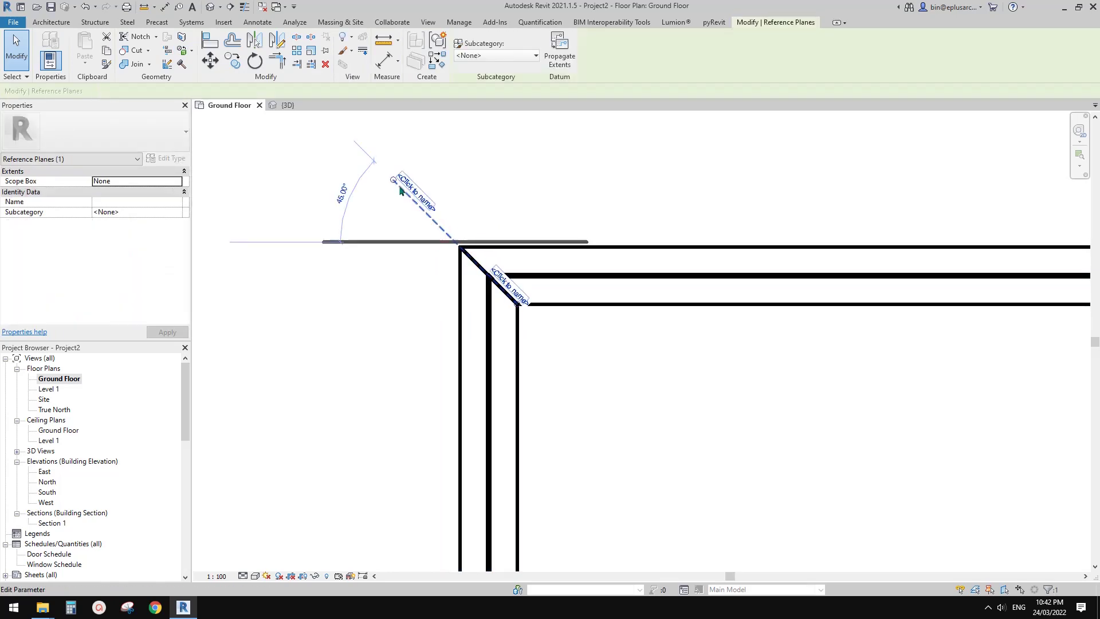
drag(394, 180, 432, 219)
click(481, 232)
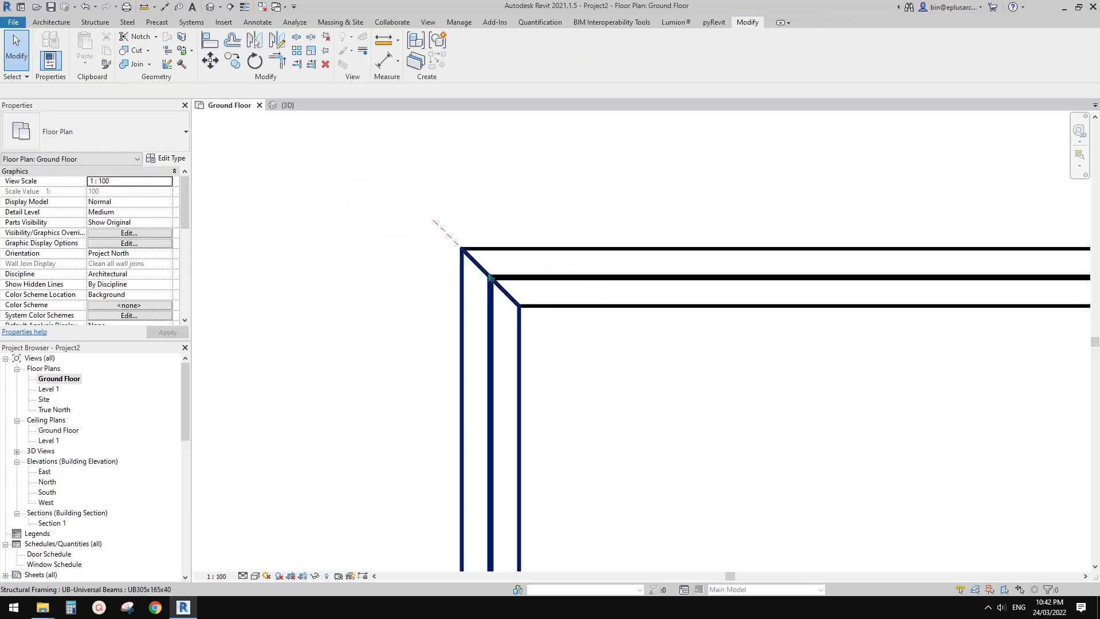
middle_drag(539, 291, 541, 298)
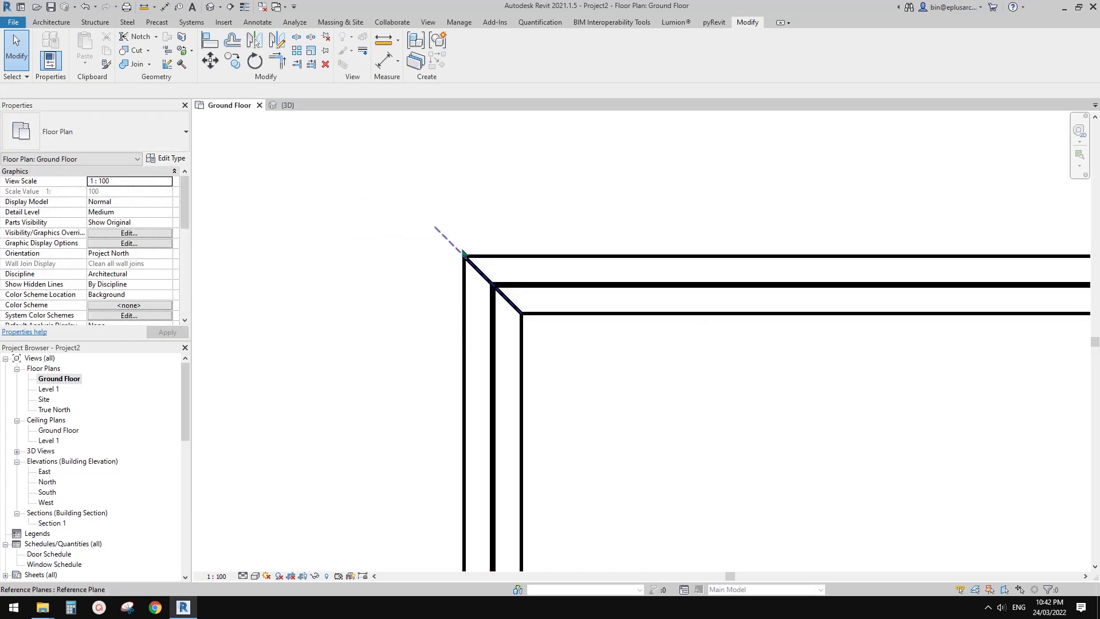
Move the horizontal beam about 100 mm upward and select the diagonal reference plane to check its position
drag(582, 287, 604, 253)
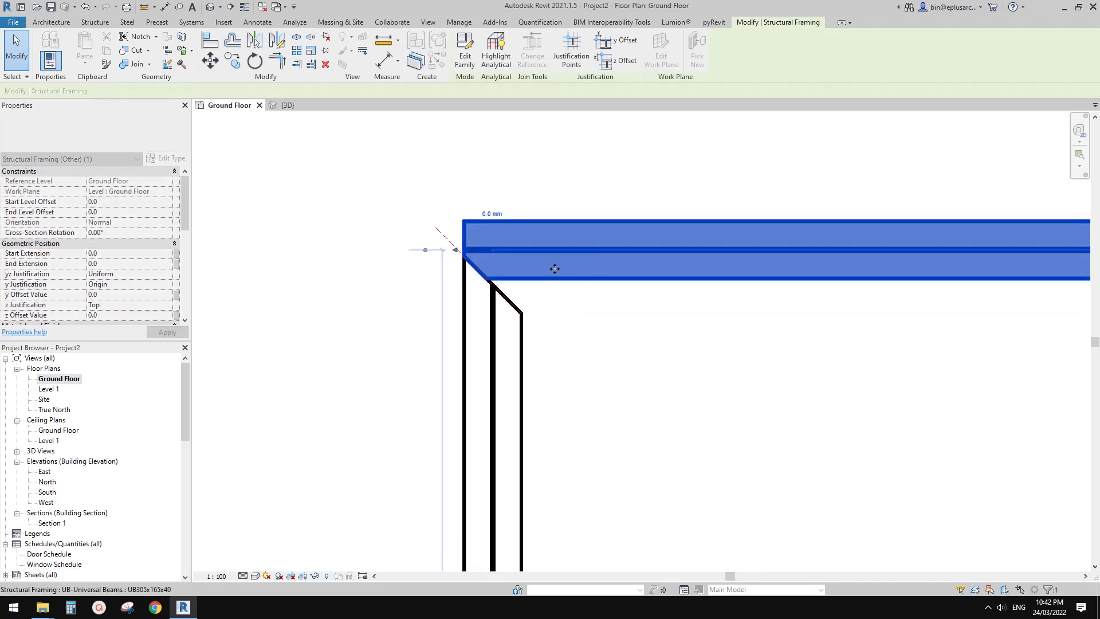
key(Escape)
click(450, 246)
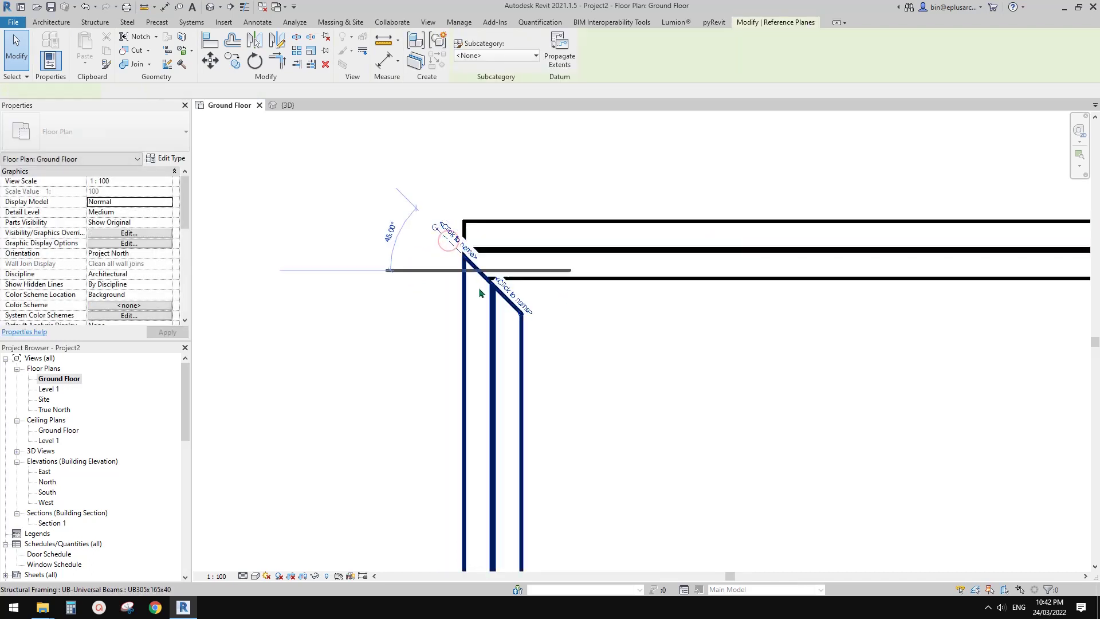
key(Escape)
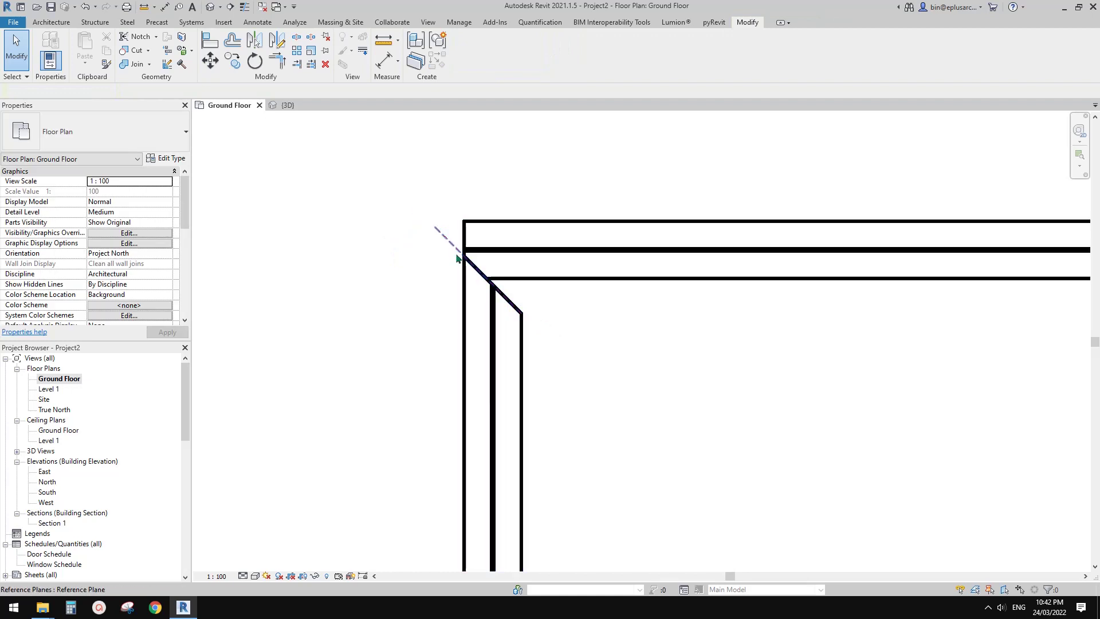
Move the diagonal reference plane 100 mm vertically up to the outer corner of the shifted horizontal beam
click(449, 248)
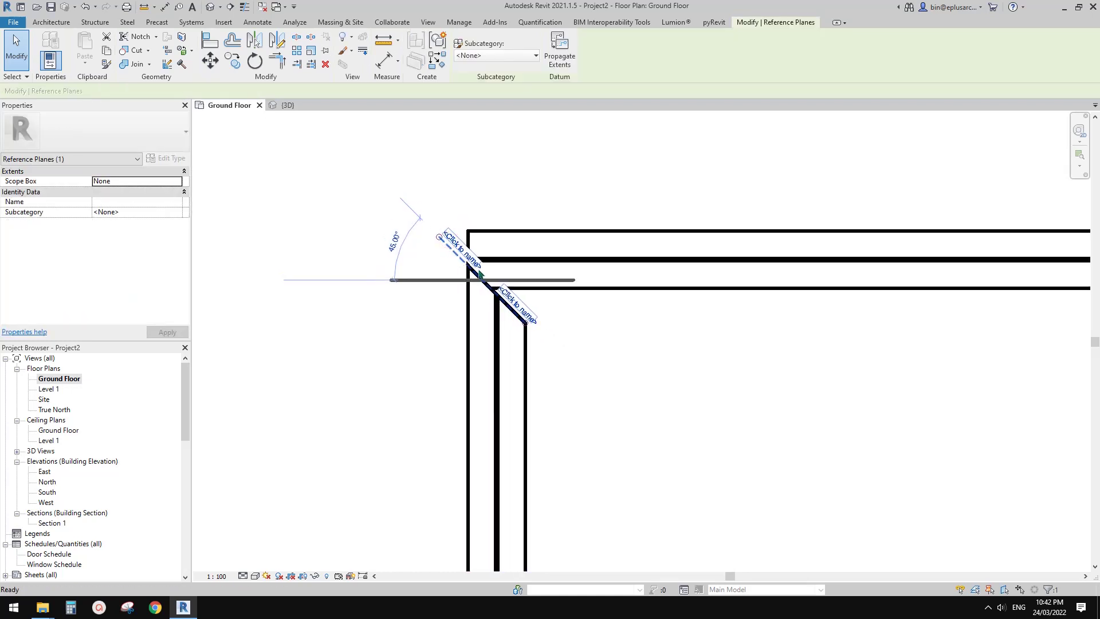
scroll(480, 275, up, 1)
key(m)
key(v)
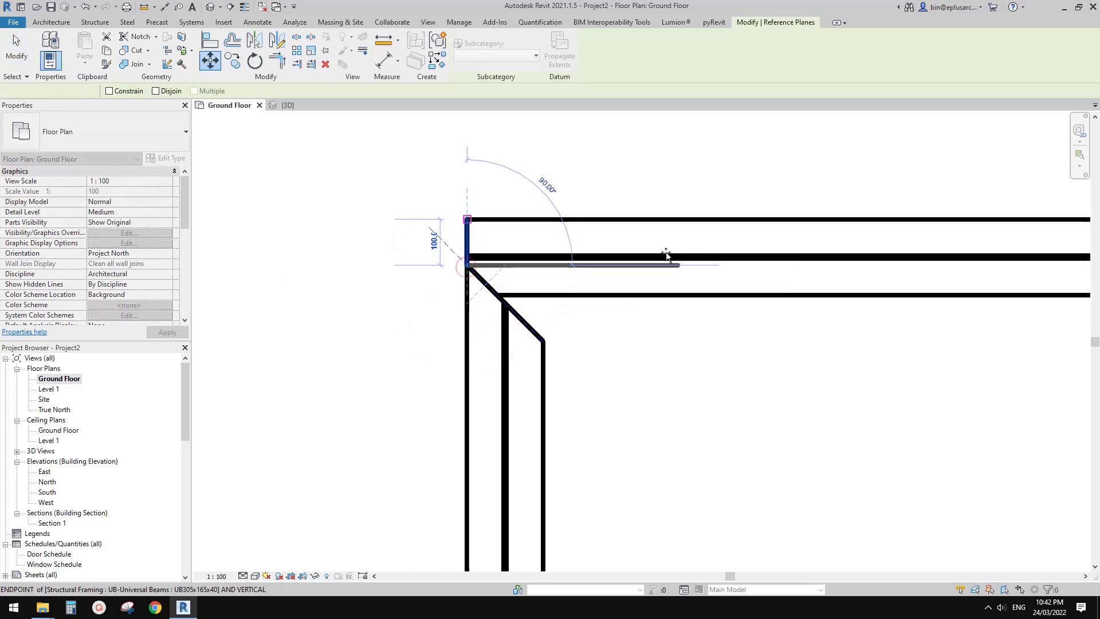
click(666, 256)
click(646, 302)
scroll(614, 304, down, 3)
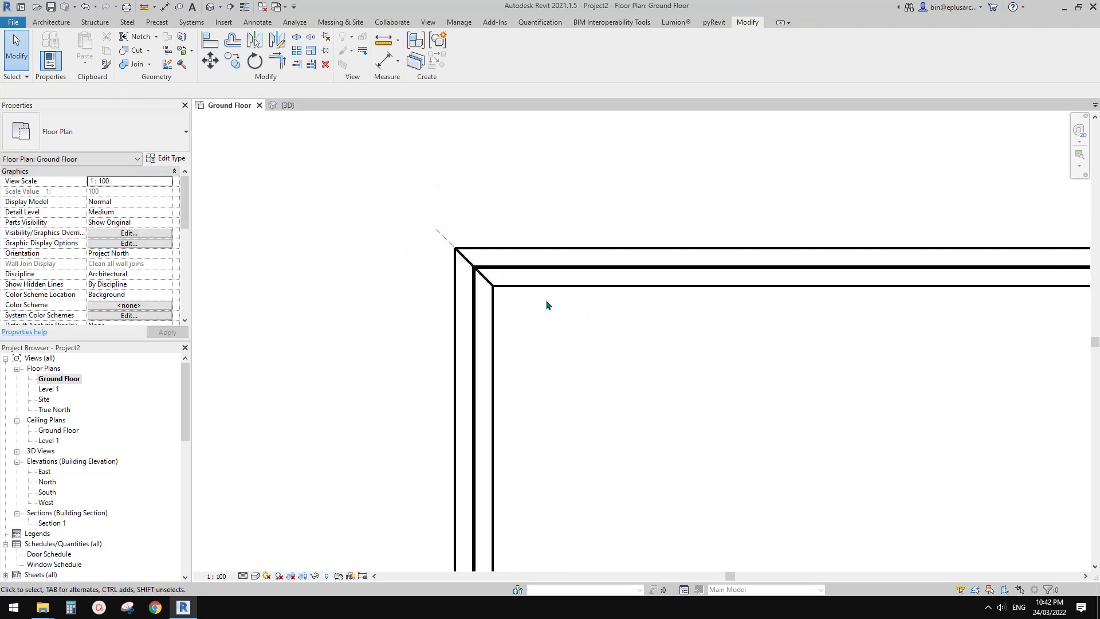
Copy both mitred beams diagonally outward, up and to the left of the original corner
click(529, 285)
ctrl+click(471, 338)
scroll(467, 343, down, 1)
key(c)
key(o)
click(477, 310)
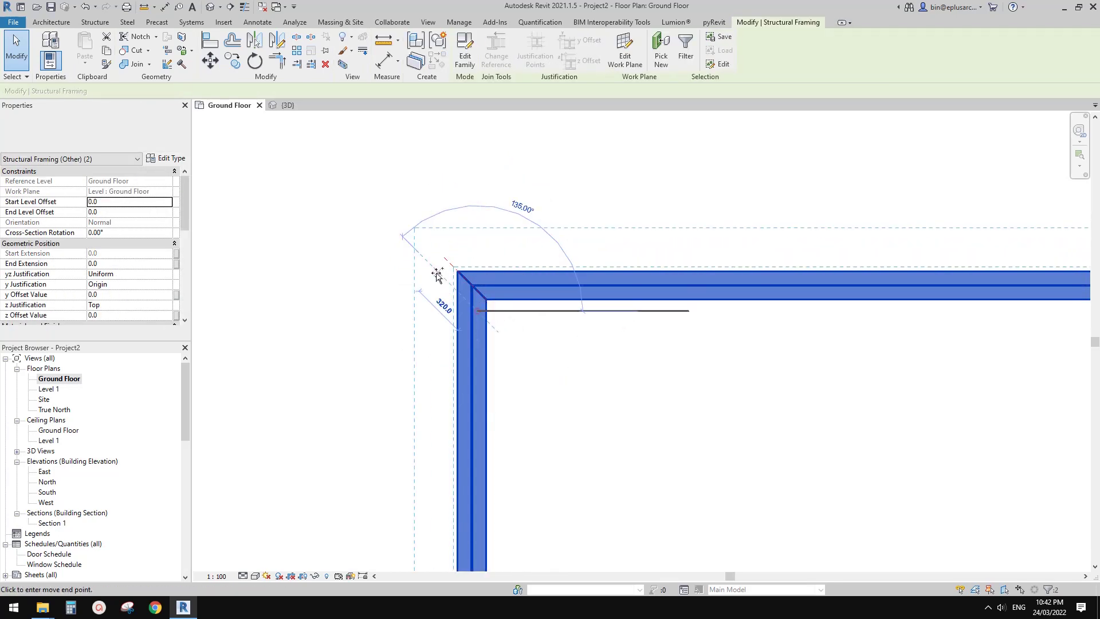
middle_drag(437, 275, 623, 368)
click(520, 261)
scroll(520, 260, down, 1)
key(Escape)
Mitre the copied outer beams at their corner with Beam/Column Joins by changing both beams' join status
scroll(530, 245, up, 2)
middle_drag(527, 240, 532, 249)
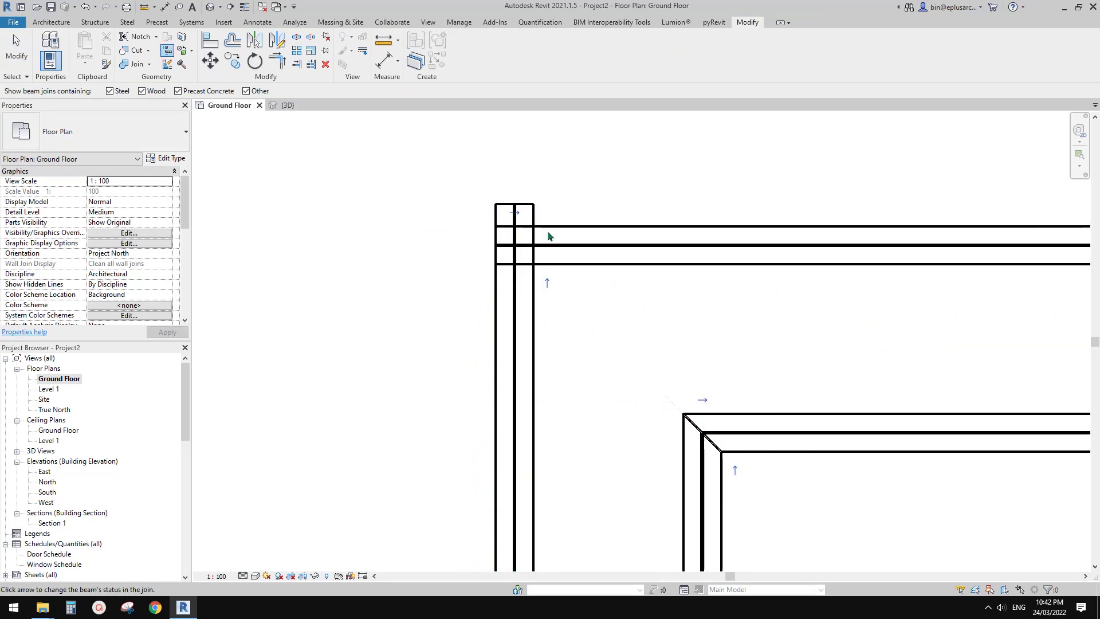
click(515, 212)
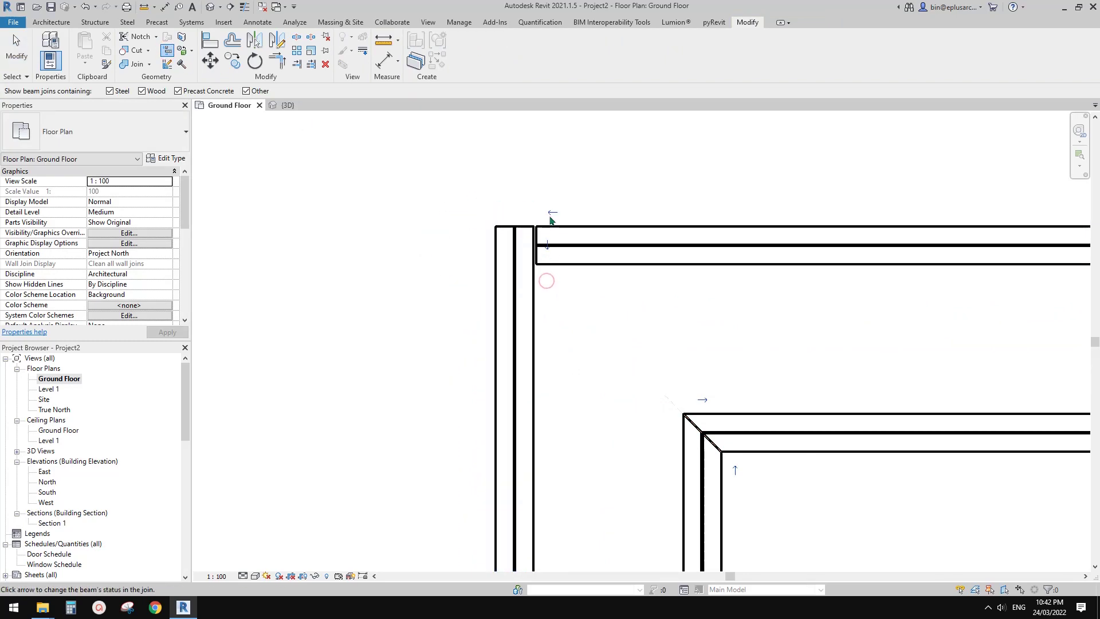
middle_drag(611, 254, 552, 238)
key(Escape)
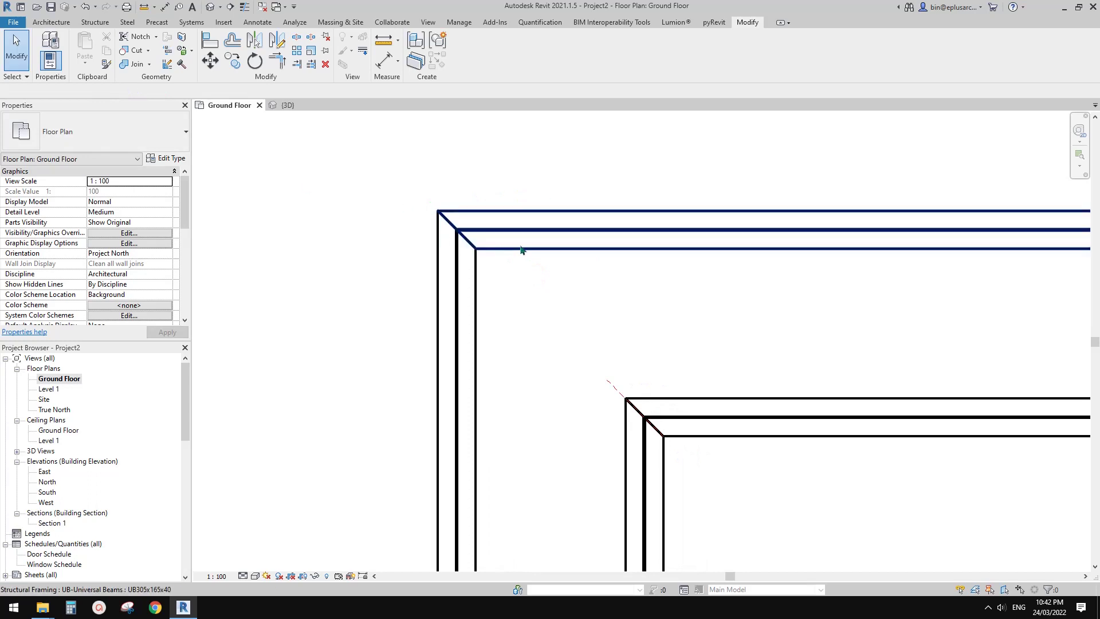
Move the outer horizontal beam upward and the outer vertical beam to the left to test their mitred join
drag(527, 233, 532, 168)
click(459, 258)
key(Left)
key(Left)
key(Left)
key(Left)
key(Left)
key(Left)
key(Left)
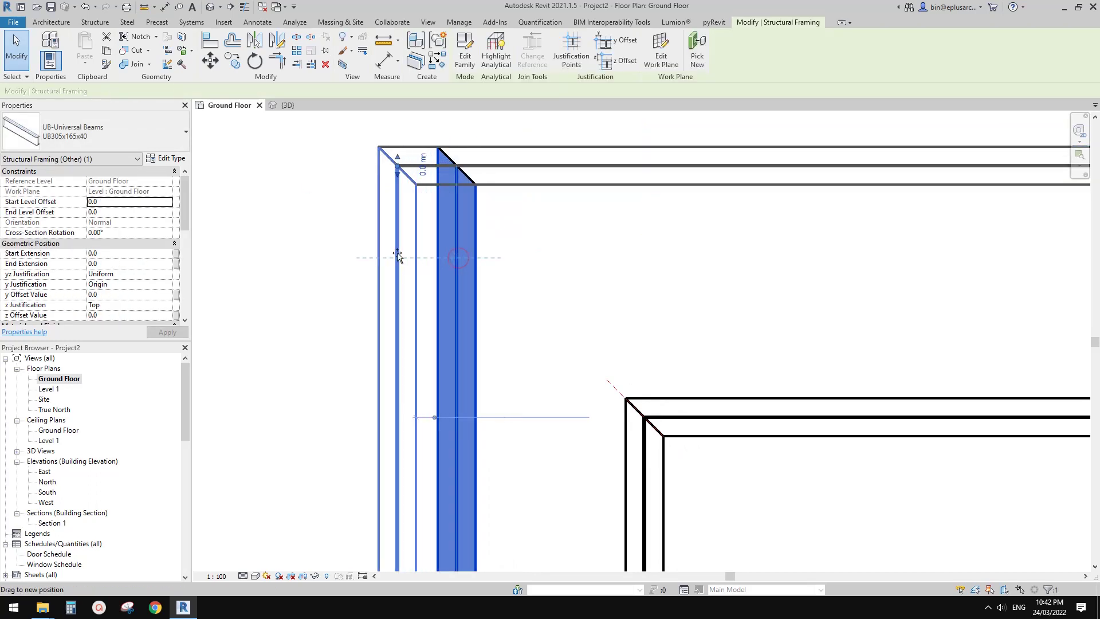
drag(467, 166, 468, 221)
Move the diagonal reference plane at the inner corner a short distance straight down
middle_drag(698, 447, 521, 324)
scroll(518, 305, up, 2)
key(Escape)
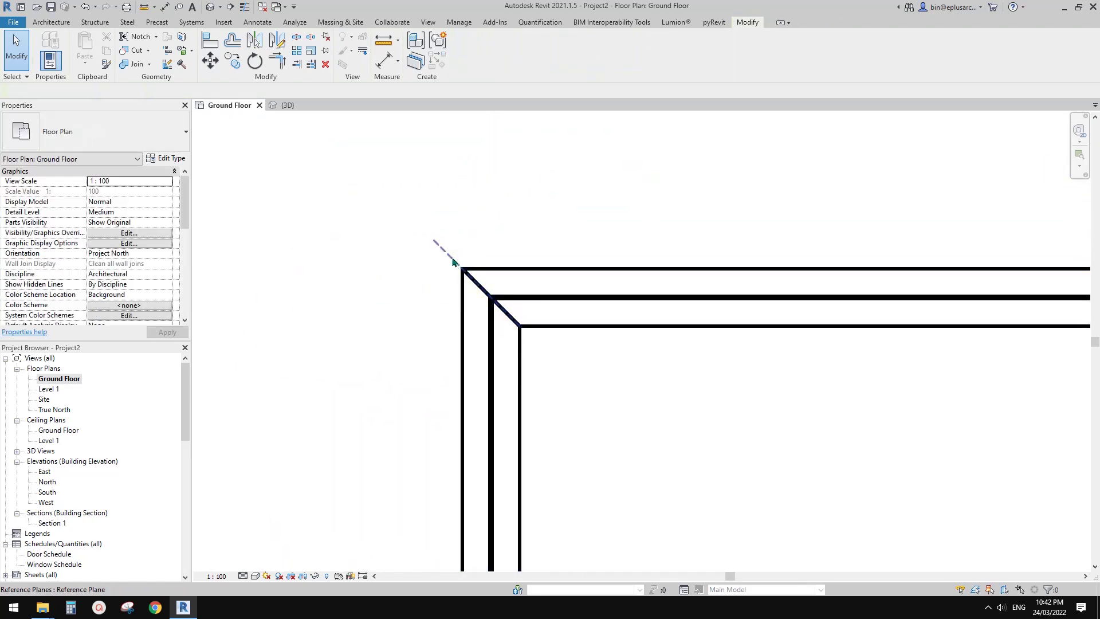
click(453, 259)
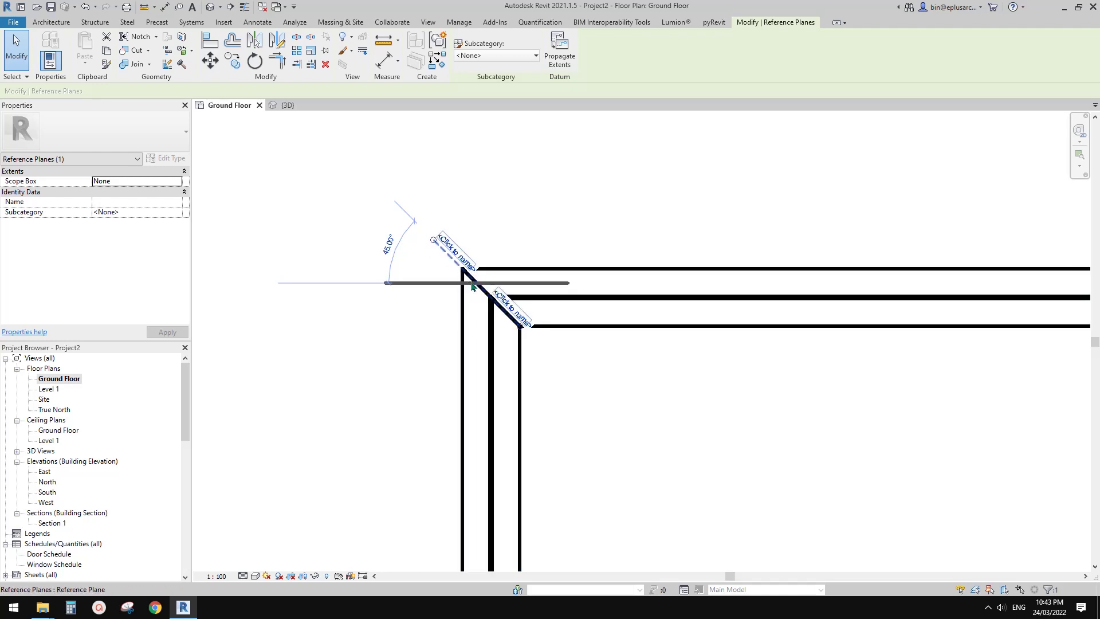
scroll(471, 283, up, 1)
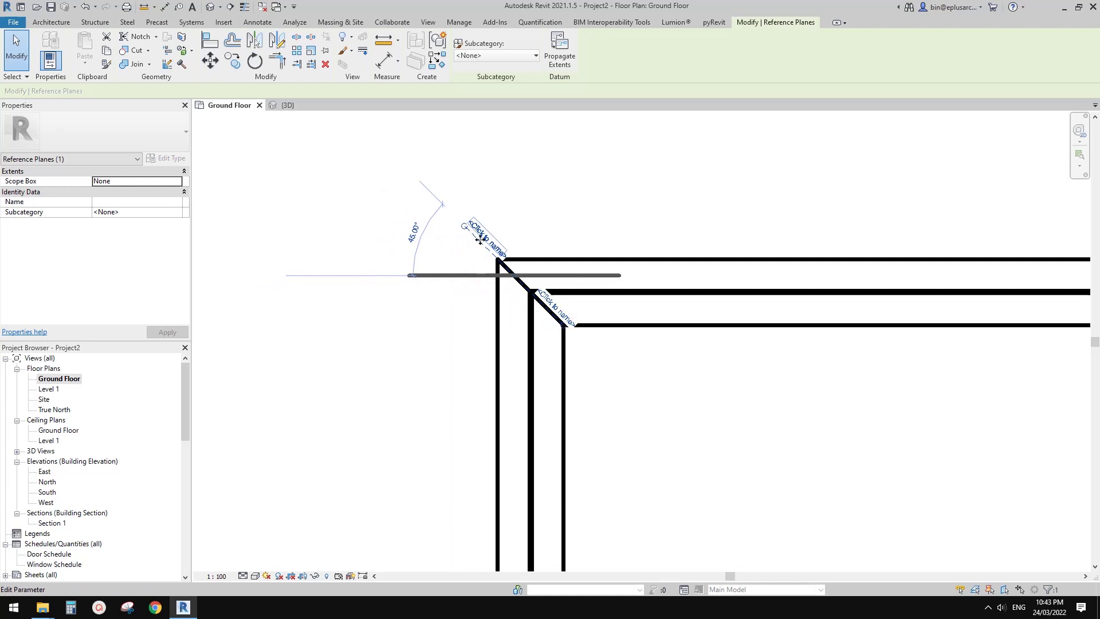
middle_drag(491, 273, 492, 262)
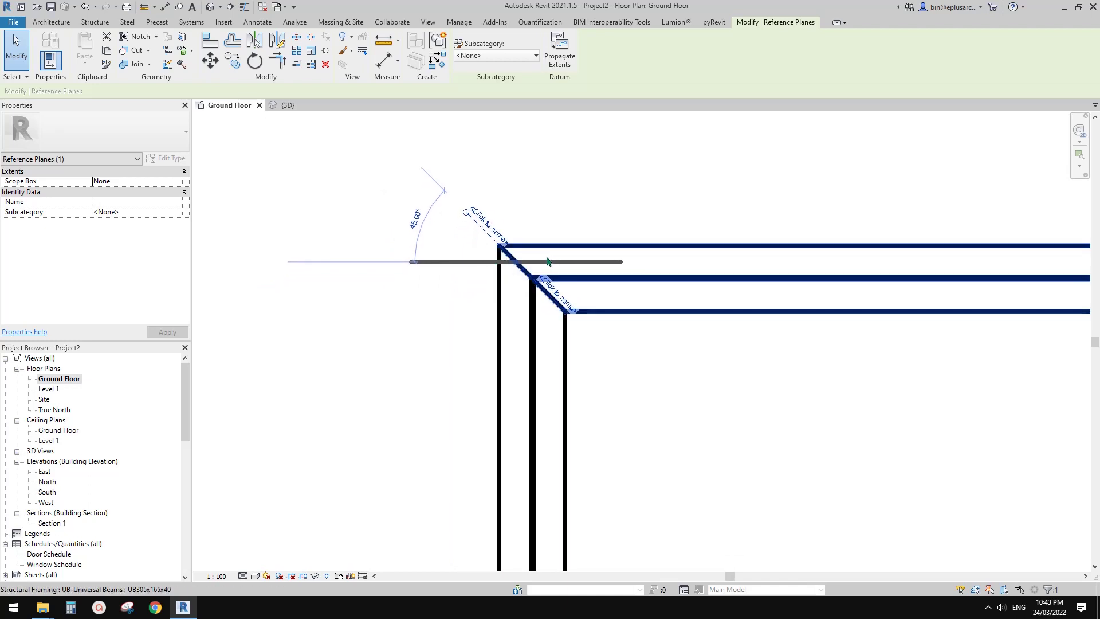
key(m)
key(v)
click(569, 175)
click(571, 215)
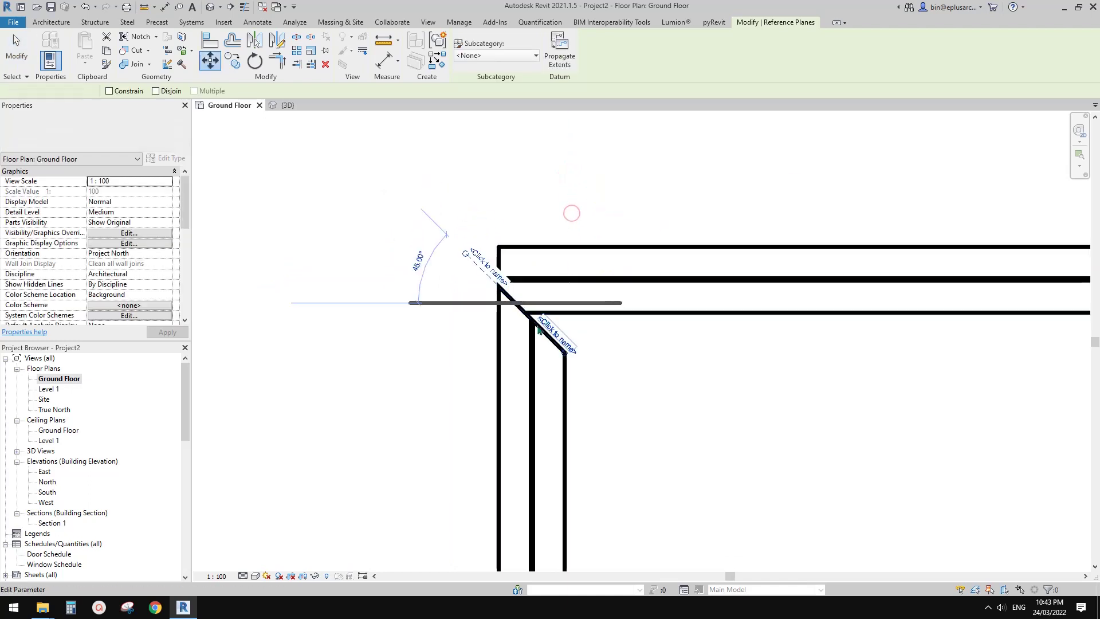
Select the inner horizontal beam to examine its cut end, and undo the reference plane move
key(Escape)
scroll(537, 307, up, 1)
click(539, 281)
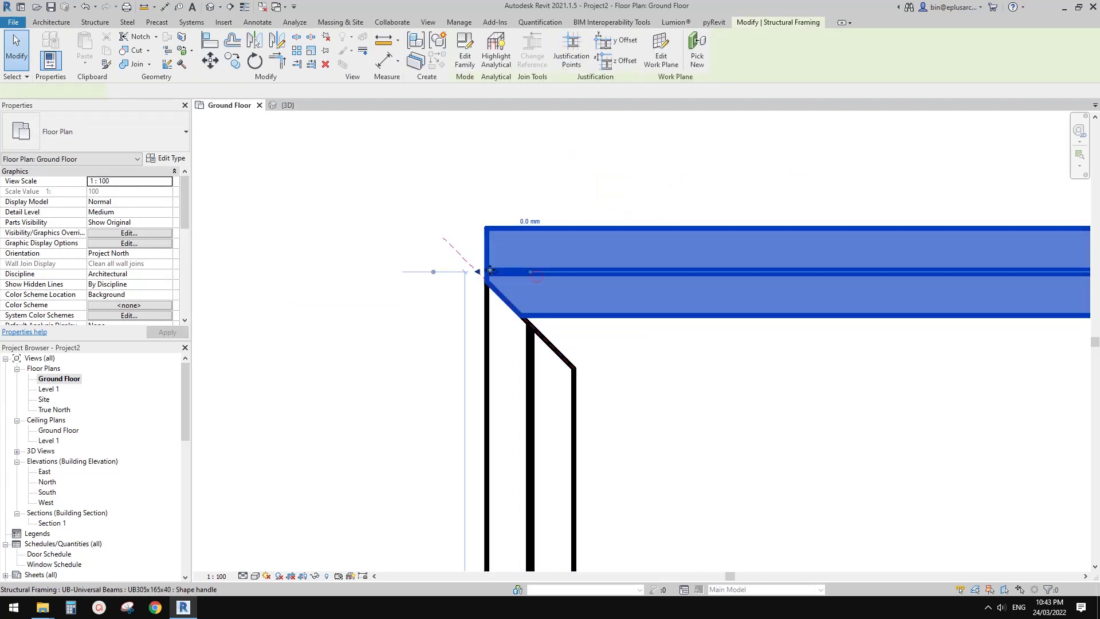
scroll(577, 326, up, 1)
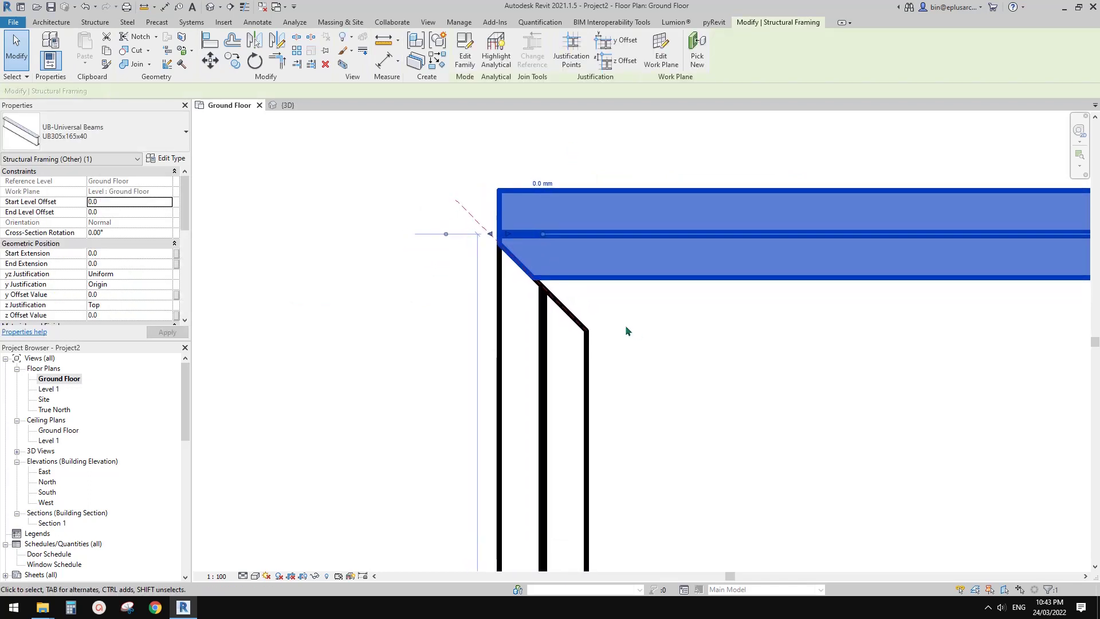
key(Escape)
scroll(607, 324, down, 1)
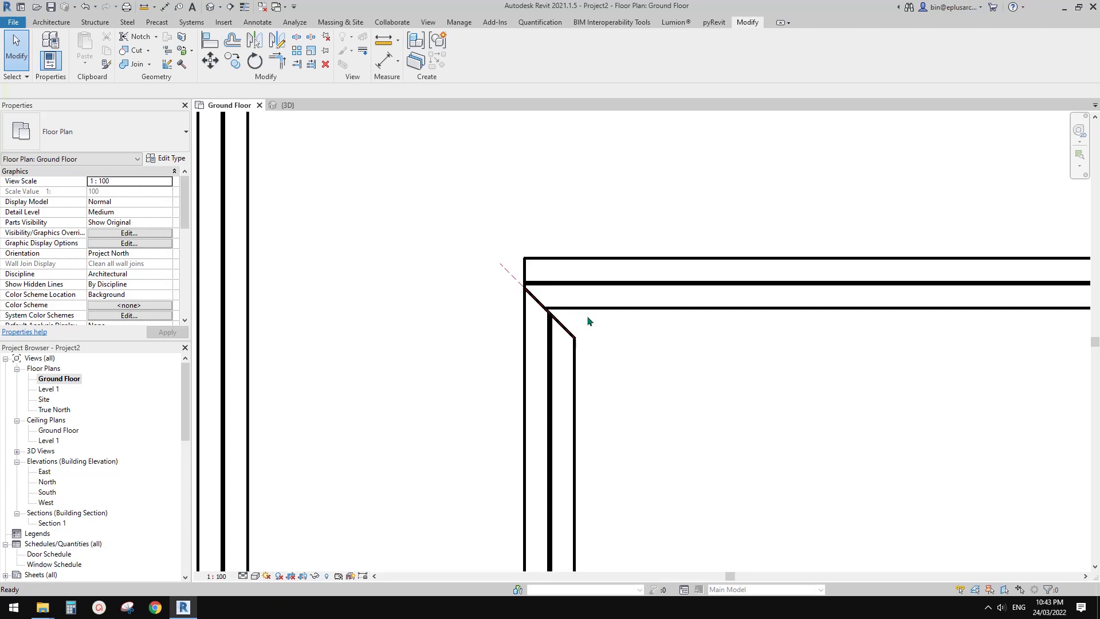
scroll(585, 313, up, 1)
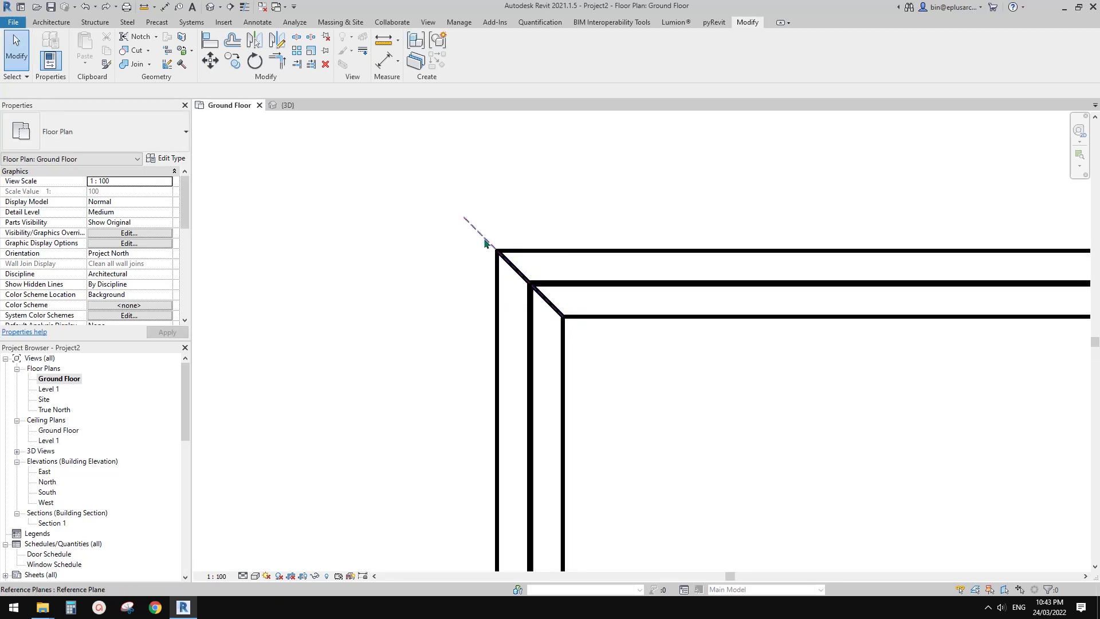
Delete the diagonal reference plane at the inner corner and undo the deletion
key(Delete)
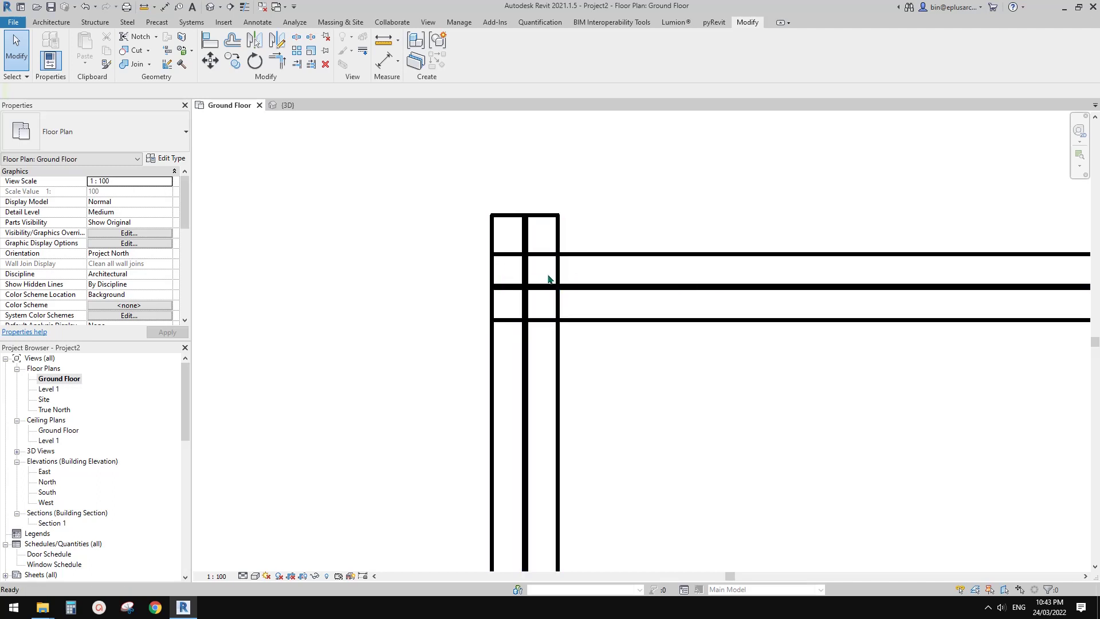
key(ctrl+z)
middle_drag(578, 297, 543, 284)
Copy the inner horizontal beam 340 mm straight up
click(616, 261)
scroll(617, 272, down, 1)
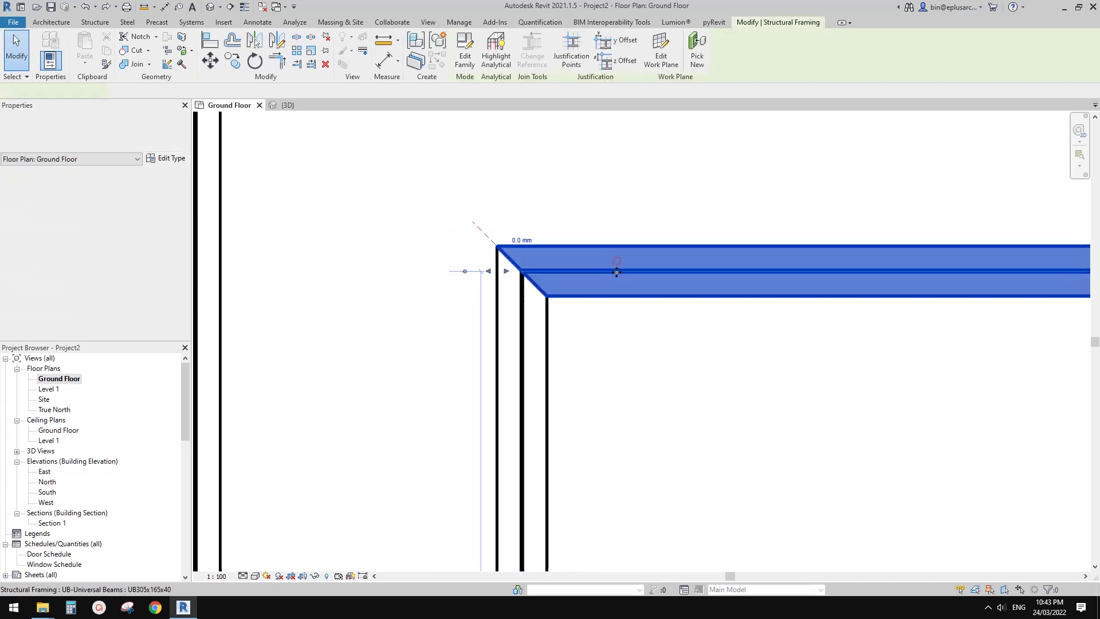
middle_drag(617, 272, 564, 306)
middle_drag(454, 304, 464, 307)
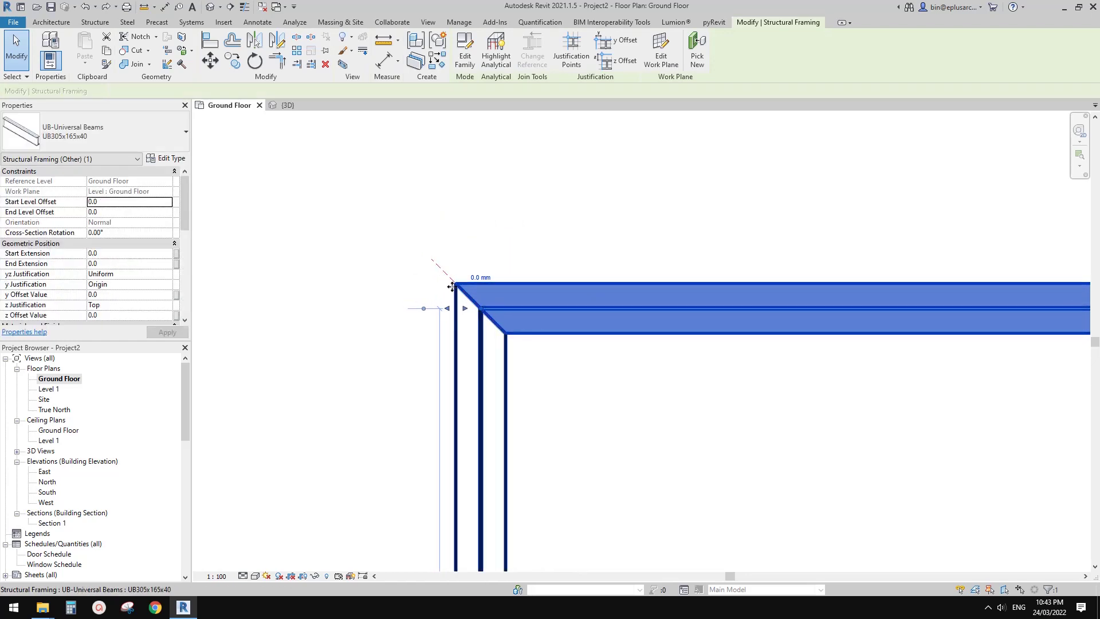
key(Escape)
click(553, 287)
key(c)
key(o)
click(550, 288)
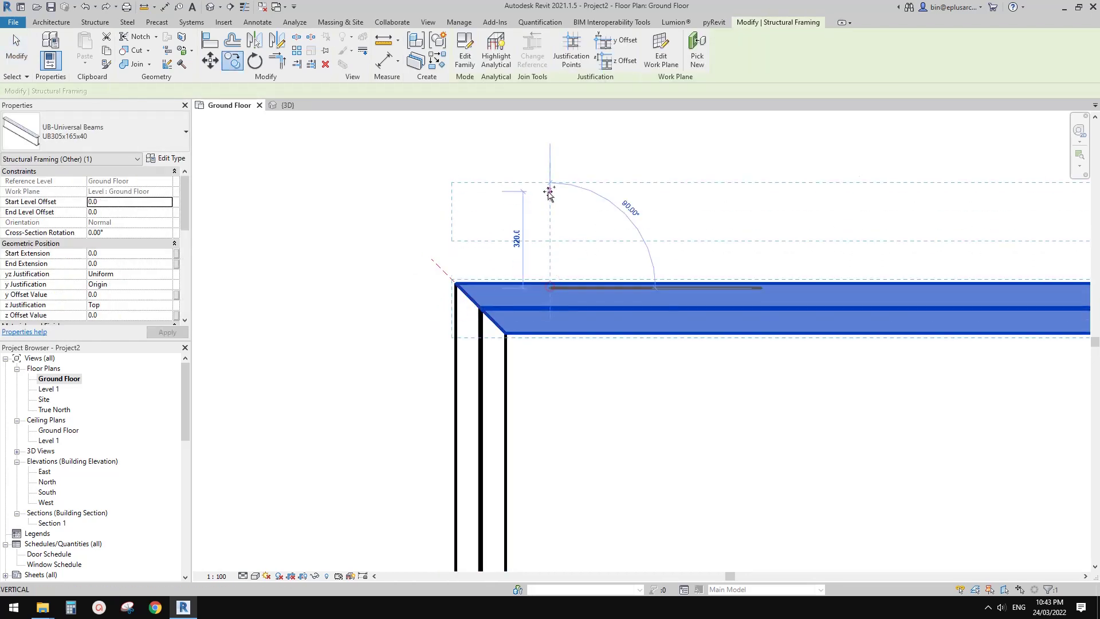
click(550, 186)
scroll(475, 200, up, 1)
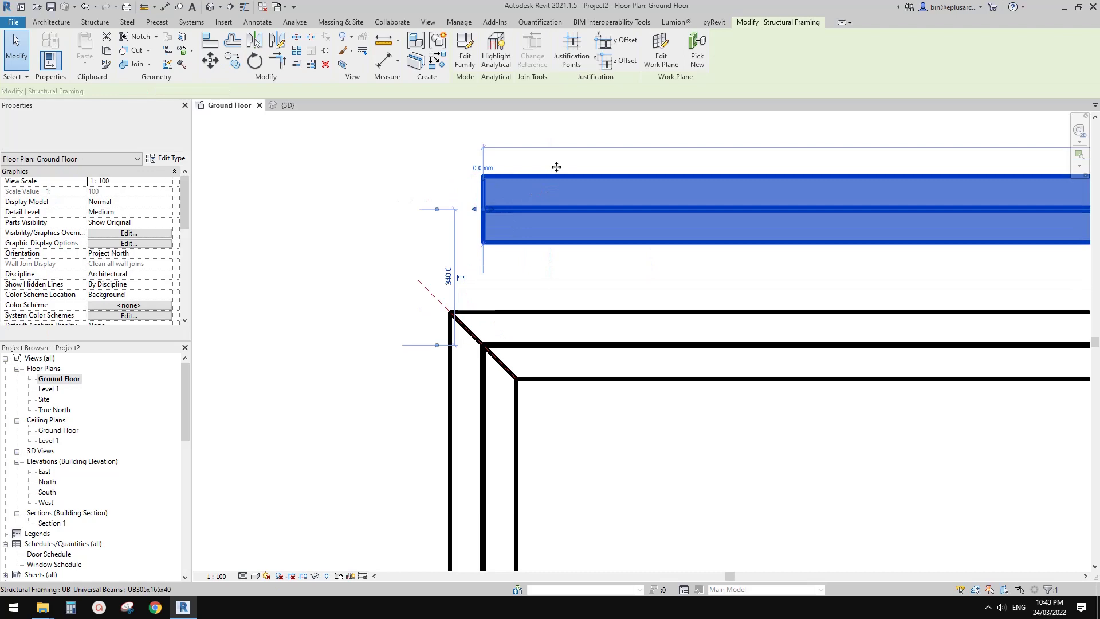
key(Escape)
Copy the 45° reference plane so it crosses the end of the copied horizontal beam, and select the copy
middle_drag(545, 217, 523, 216)
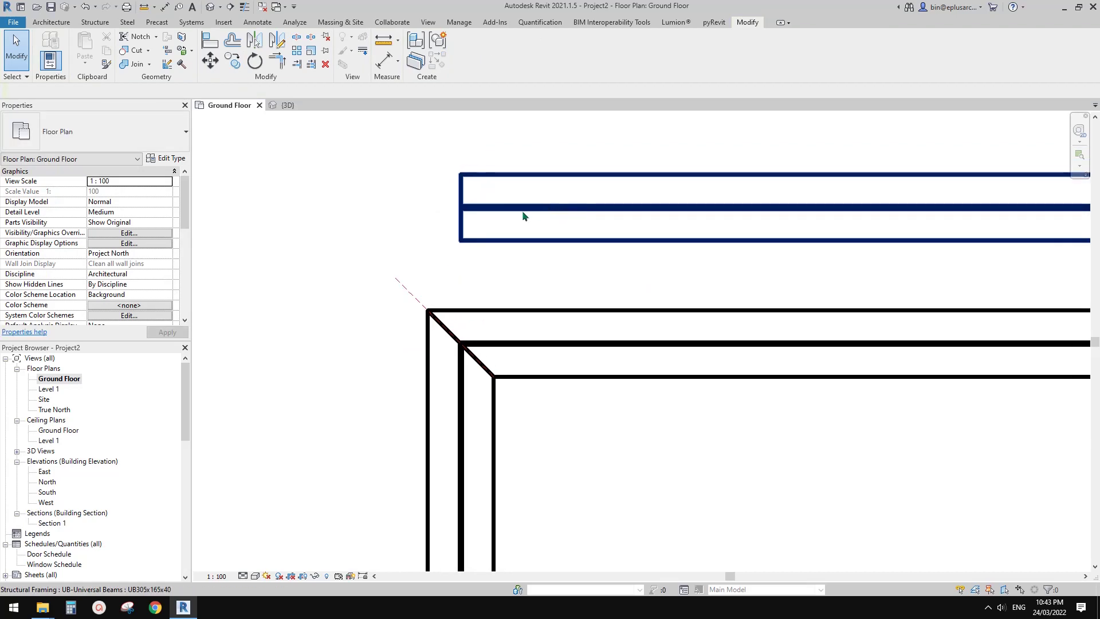
click(416, 302)
click(481, 214)
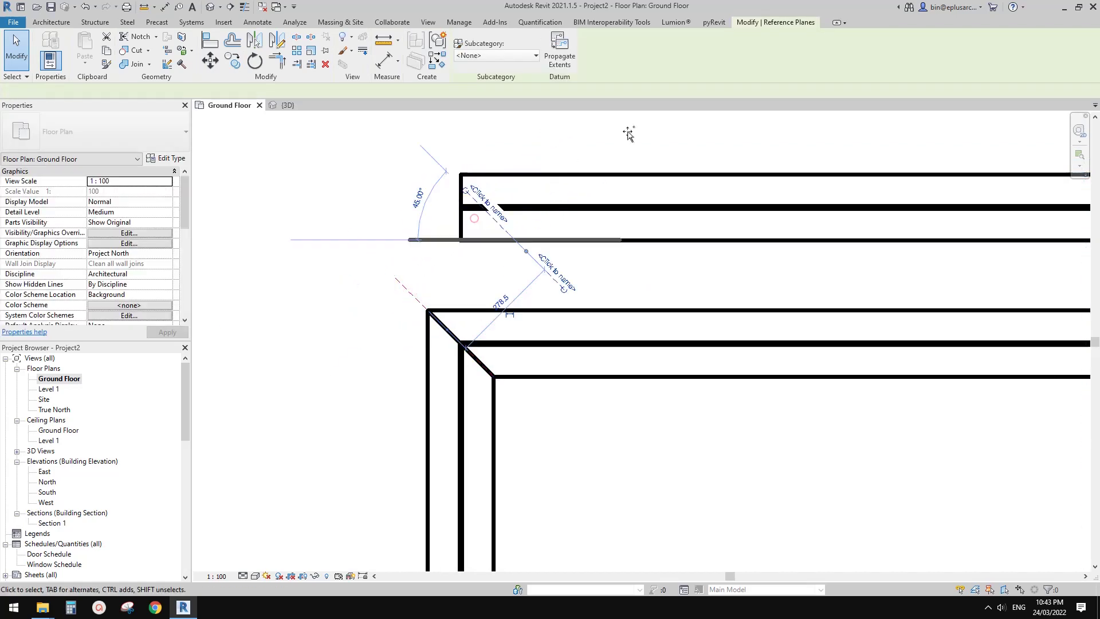
key(Escape)
click(534, 262)
middle_drag(547, 244, 545, 252)
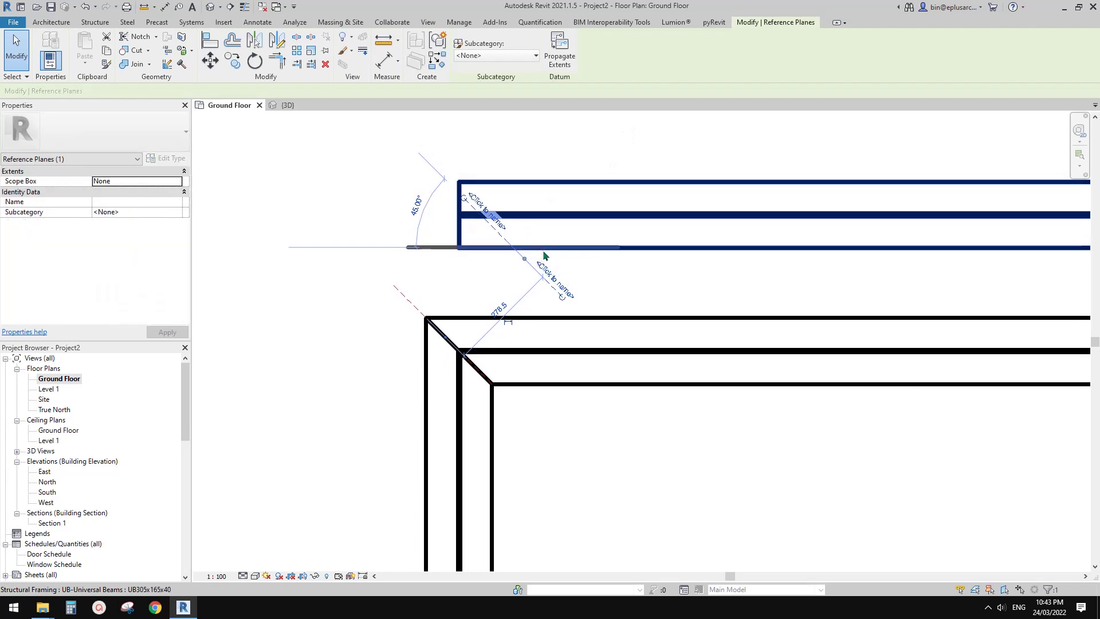
Draw a second, shallow sloping reference plane from just outside the copied beam's end up past its upper edge
key(r)
key(p)
click(430, 230)
click(697, 149)
key(Escape)
key(Escape)
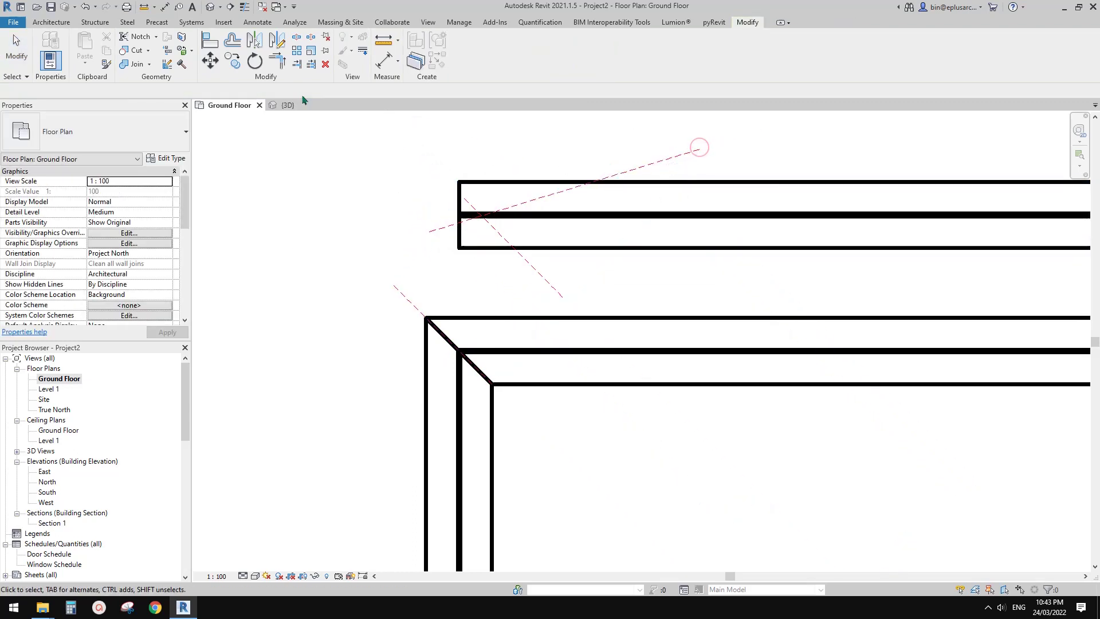
Cut the copied beam with both the shallow and the 45° reference planes and select it to check its pointed end
click(706, 184)
click(663, 160)
click(679, 184)
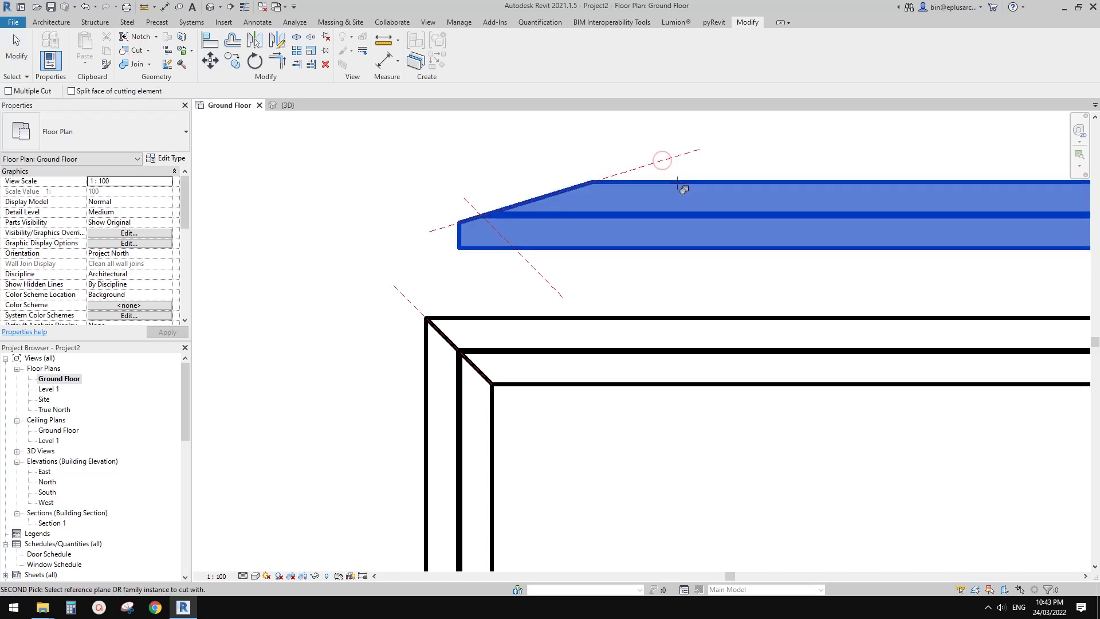
click(554, 280)
key(Escape)
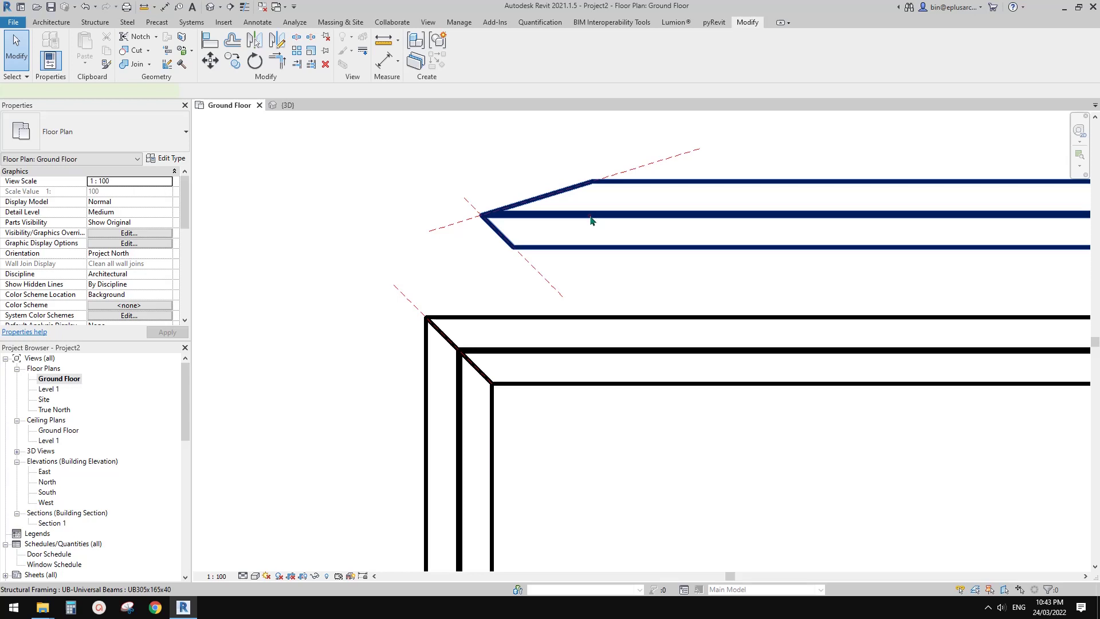
click(591, 217)
middle_drag(618, 235, 627, 235)
key(Escape)
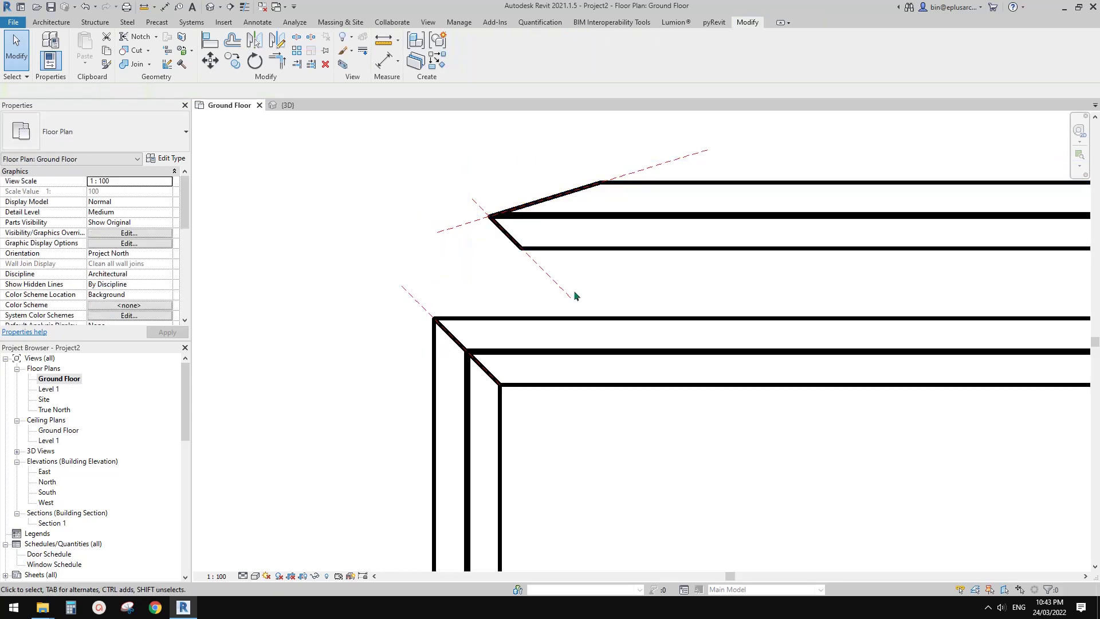
Rotate the copied 45° reference plane to a shallower angle and select the beam to check its updated cut end
click(574, 296)
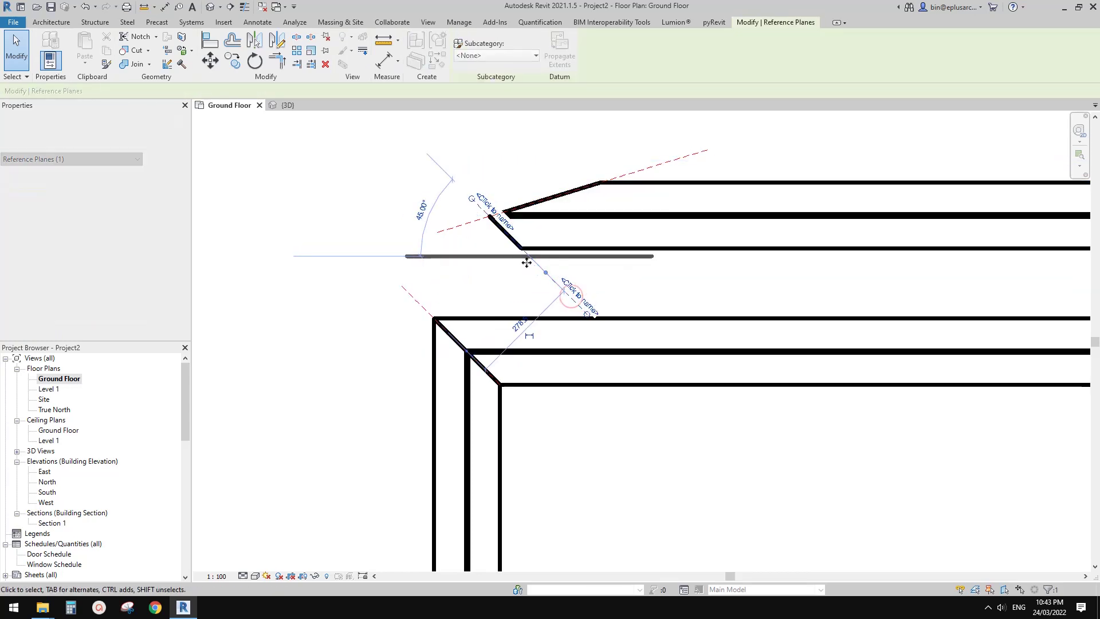
key(r)
key(o)
click(651, 248)
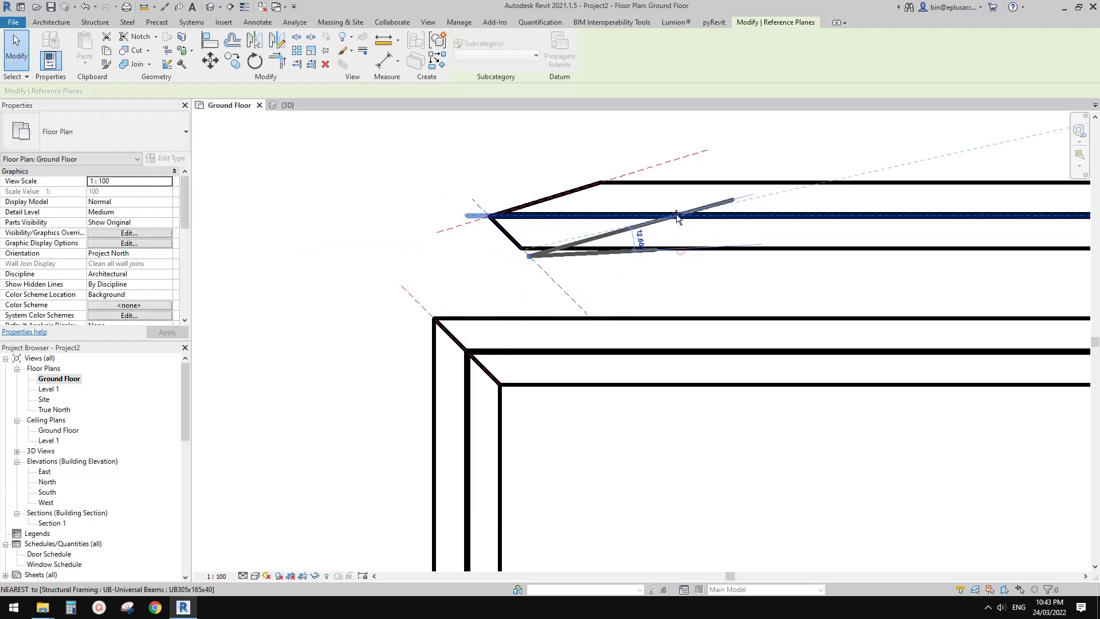
click(674, 209)
click(604, 219)
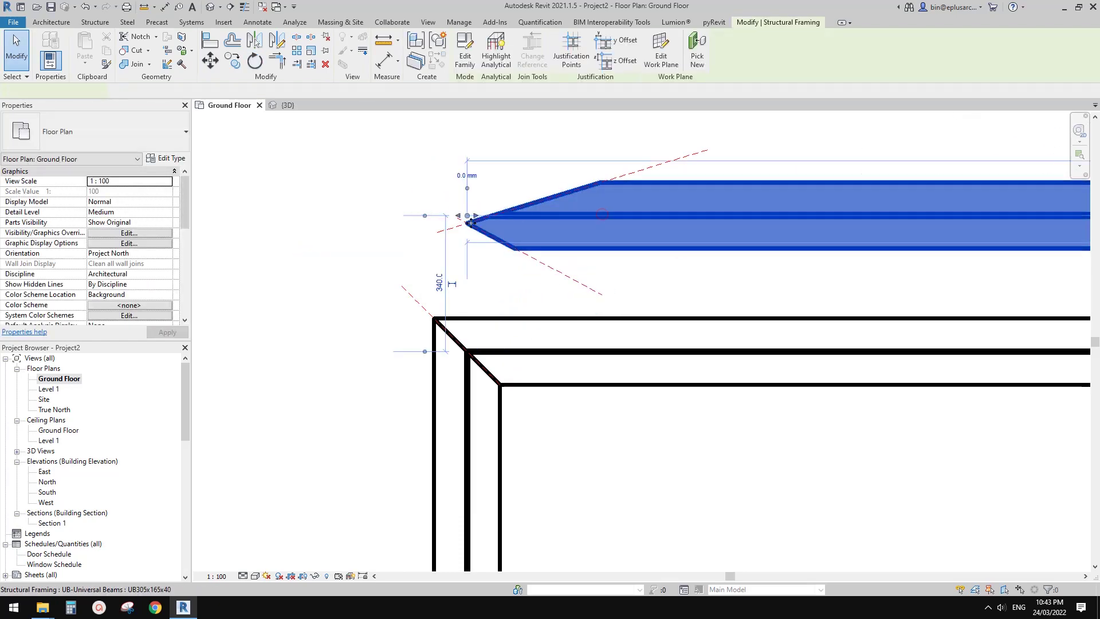
Examine the pointed end of the multi-plane-cut beam in the 3D view, from the opposite side as well
key(Escape)
click(287, 105)
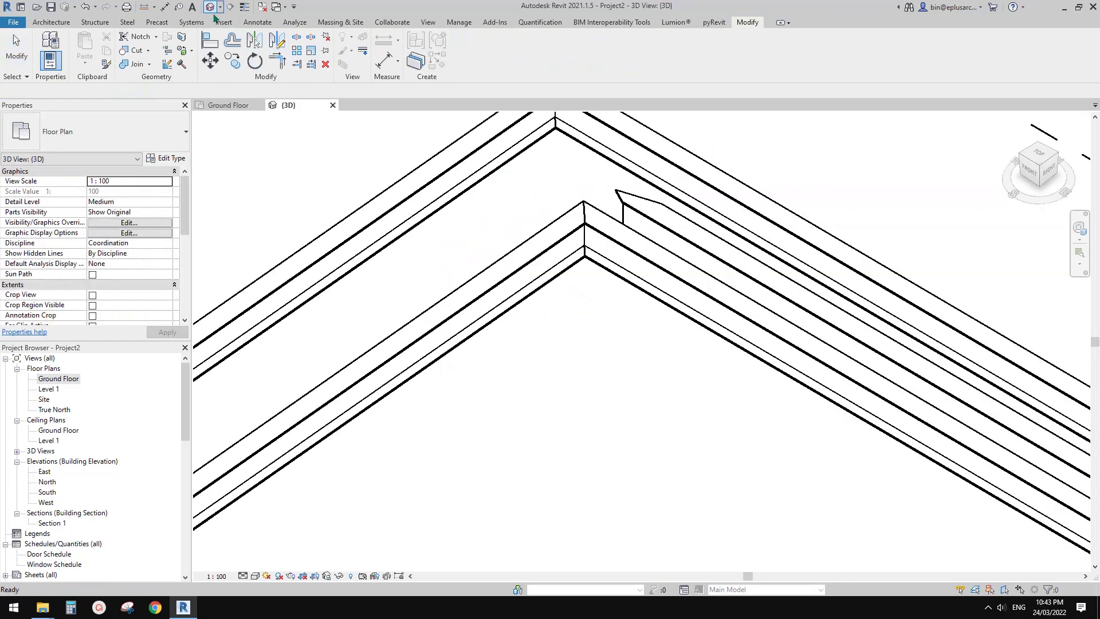
click(628, 256)
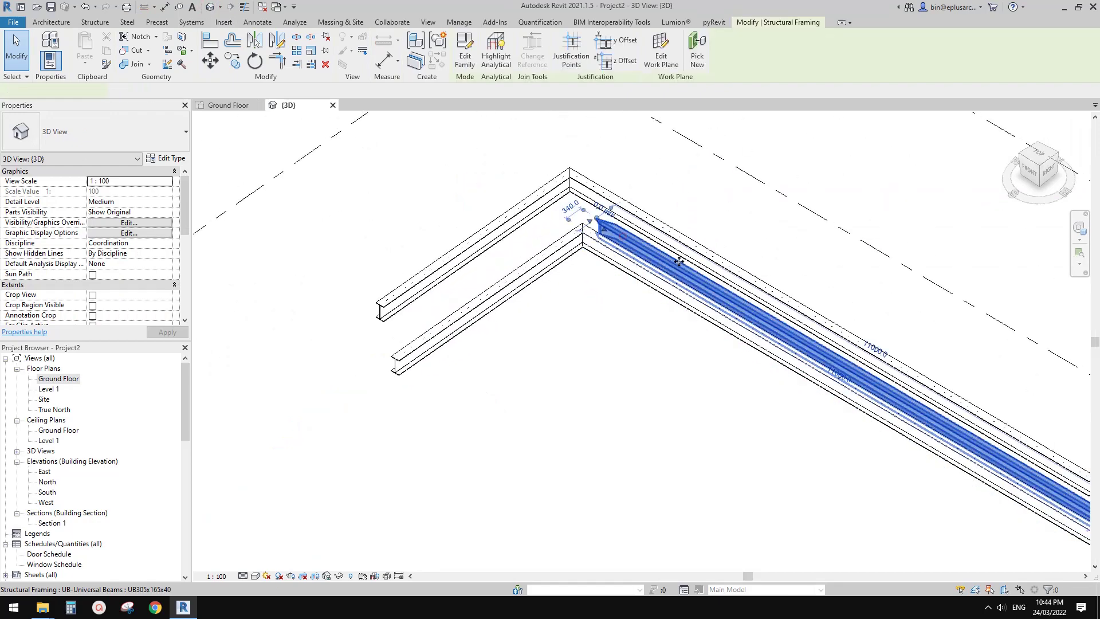
shift+middle_drag(580, 214, 296, 249)
scroll(596, 286, up, 5)
key(Escape)
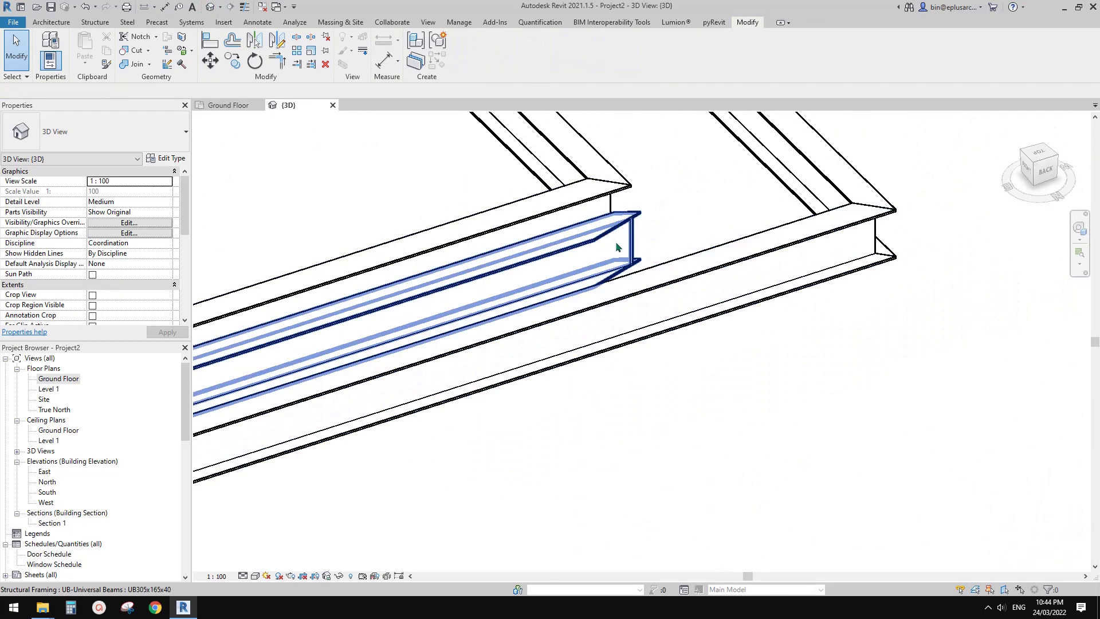
In the ground floor plan, copy the outermost mitred beam pair diagonally outward by about 1260 mm
click(332, 104)
mouse_move(535, 275)
middle_down()
mouse_move(487, 260)
mouse_move(547, 275)
middle_up()
scroll(547, 275, down, 5)
click(445, 181)
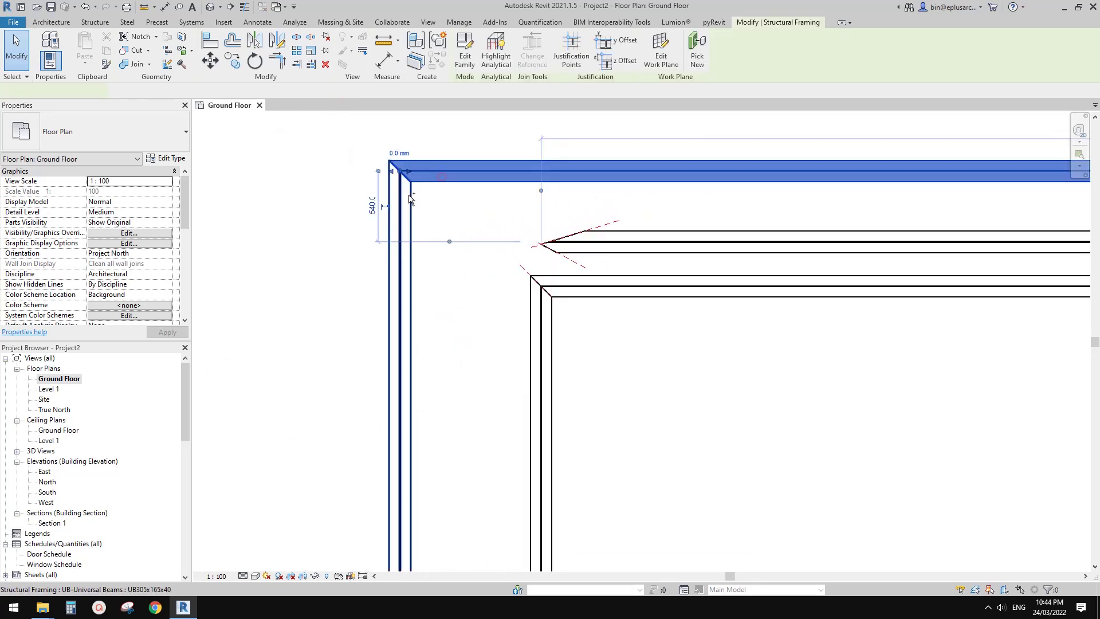
middle_drag(409, 195, 519, 290)
key(c)
key(o)
click(541, 274)
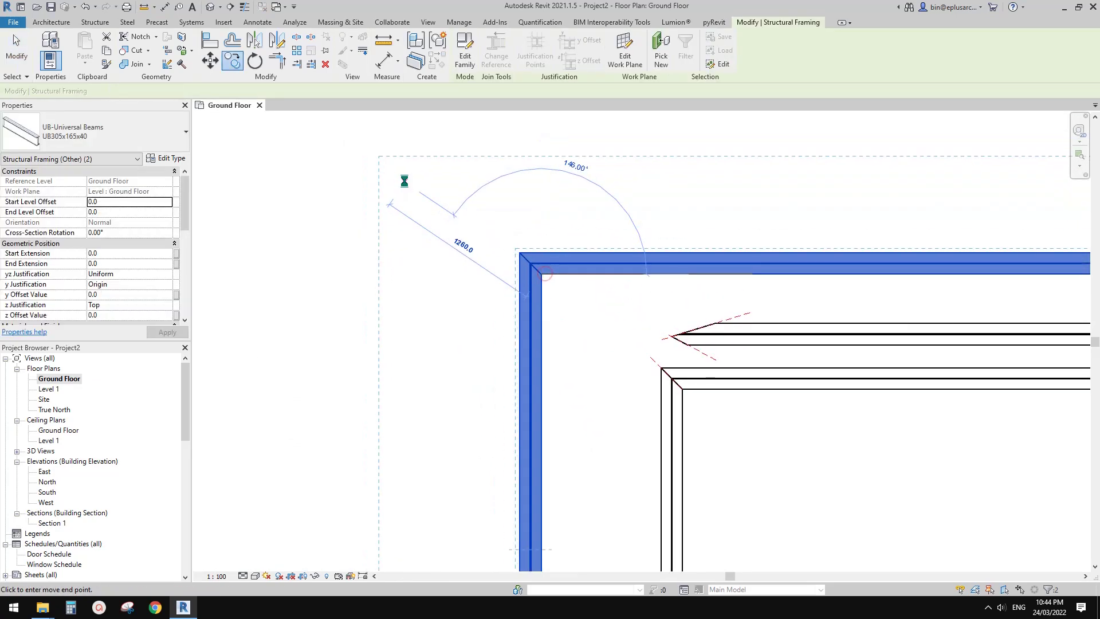
click(405, 182)
scroll(403, 181, up, 1)
drag(343, 135, 368, 160)
scroll(419, 185, up, 1)
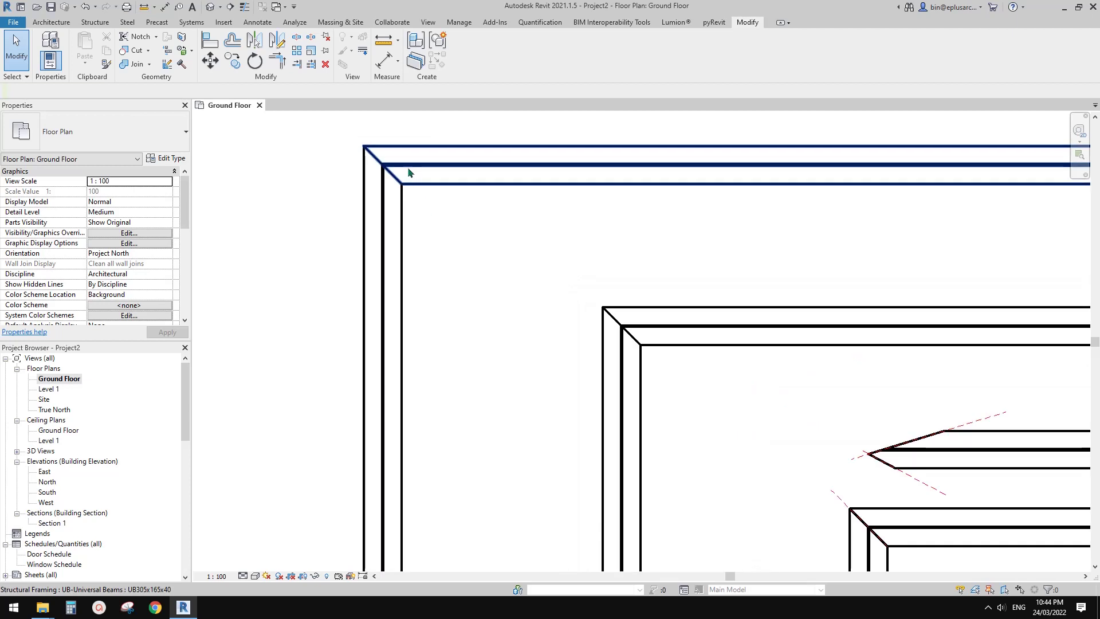
Change the beam join at the copied corner so the horizontal beam butts square against the full-length vertical beam
click(409, 173)
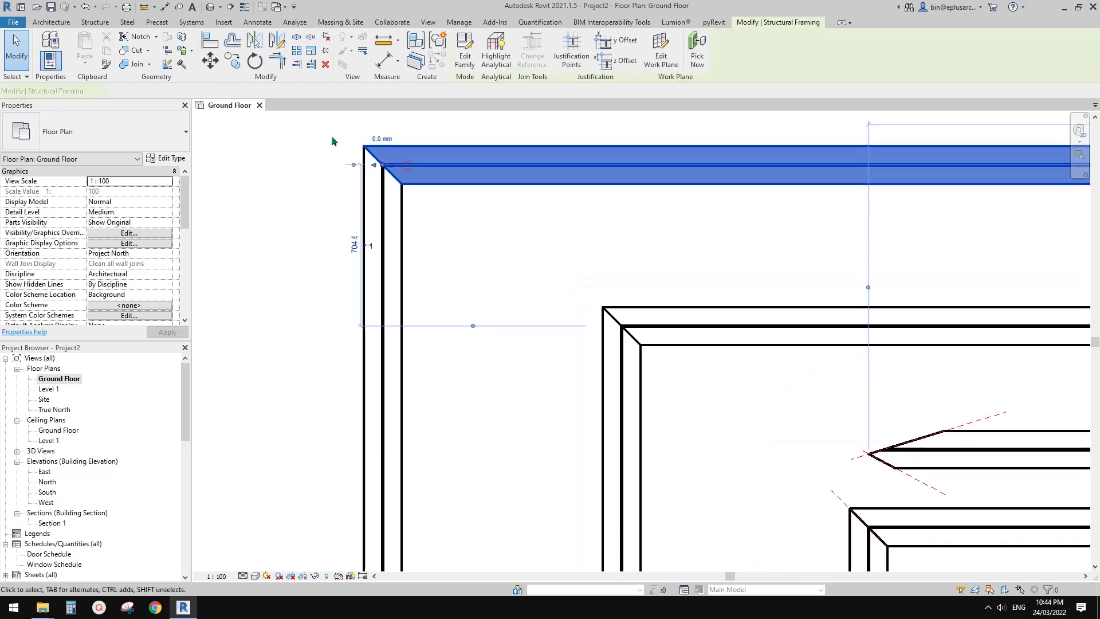
click(167, 51)
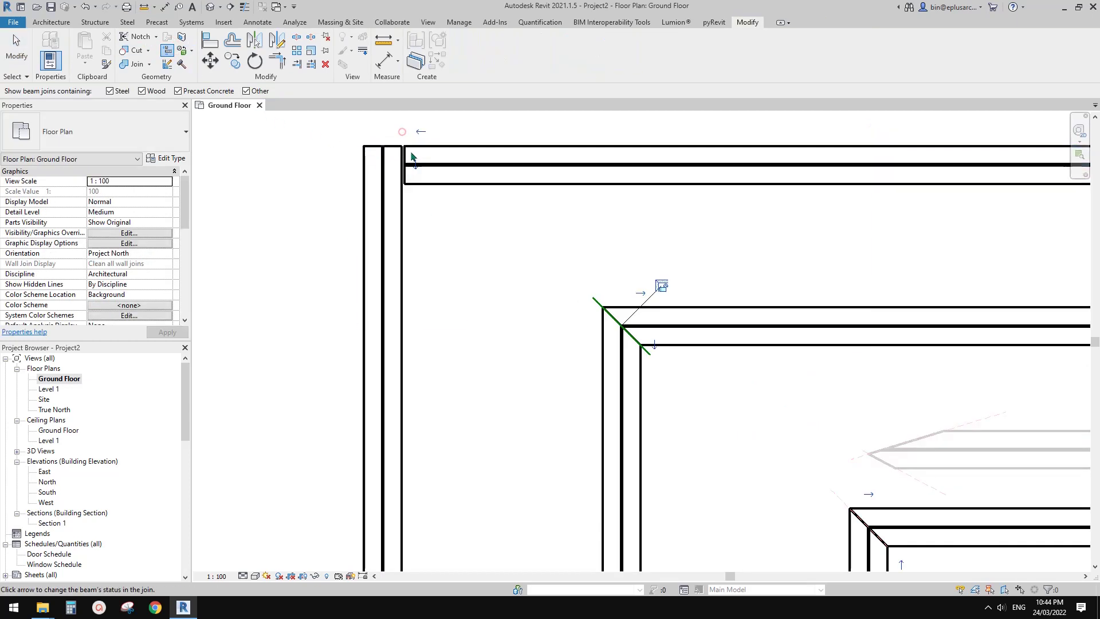
middle_drag(404, 144, 405, 154)
key(Escape)
scroll(430, 187, up, 1)
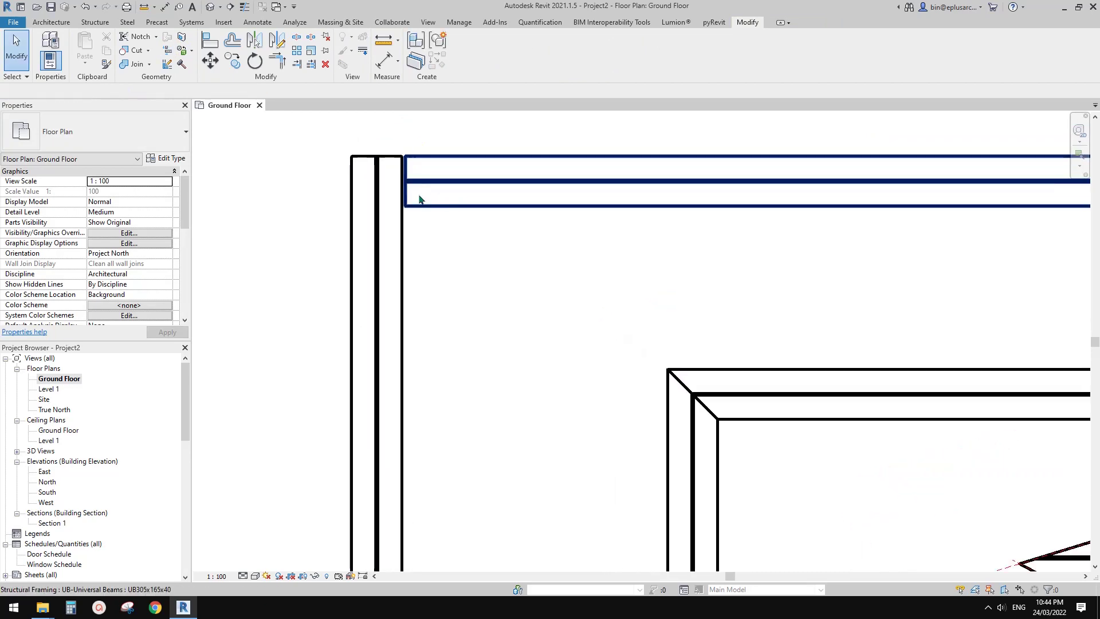
Apply a parametric steel Miter cut between the horizontal and vertical beams at the copied corner
click(128, 23)
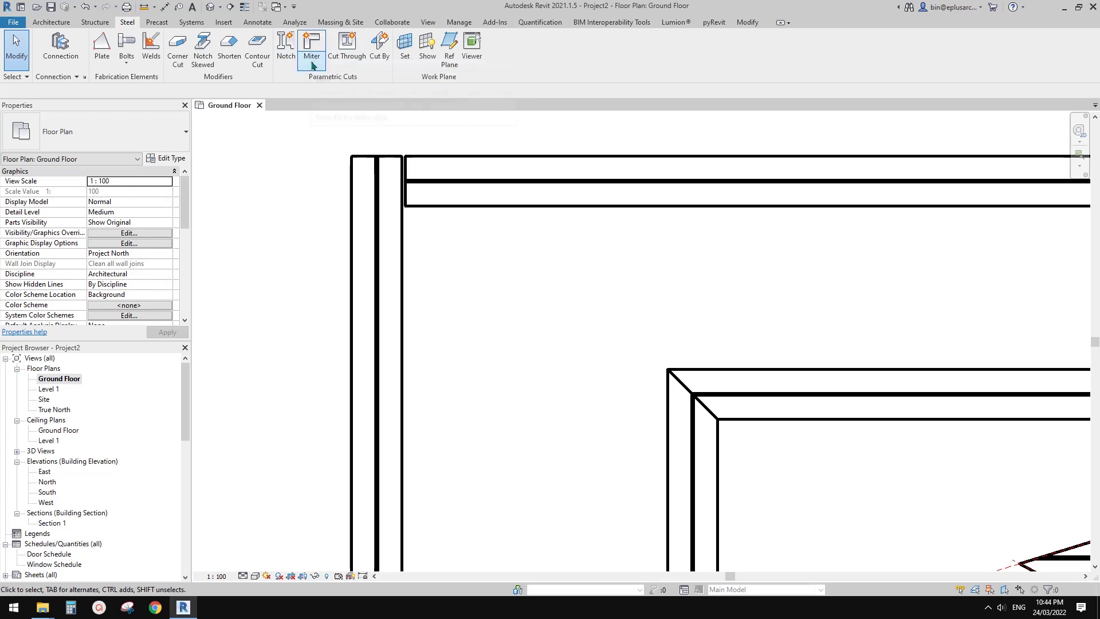
click(311, 45)
click(424, 178)
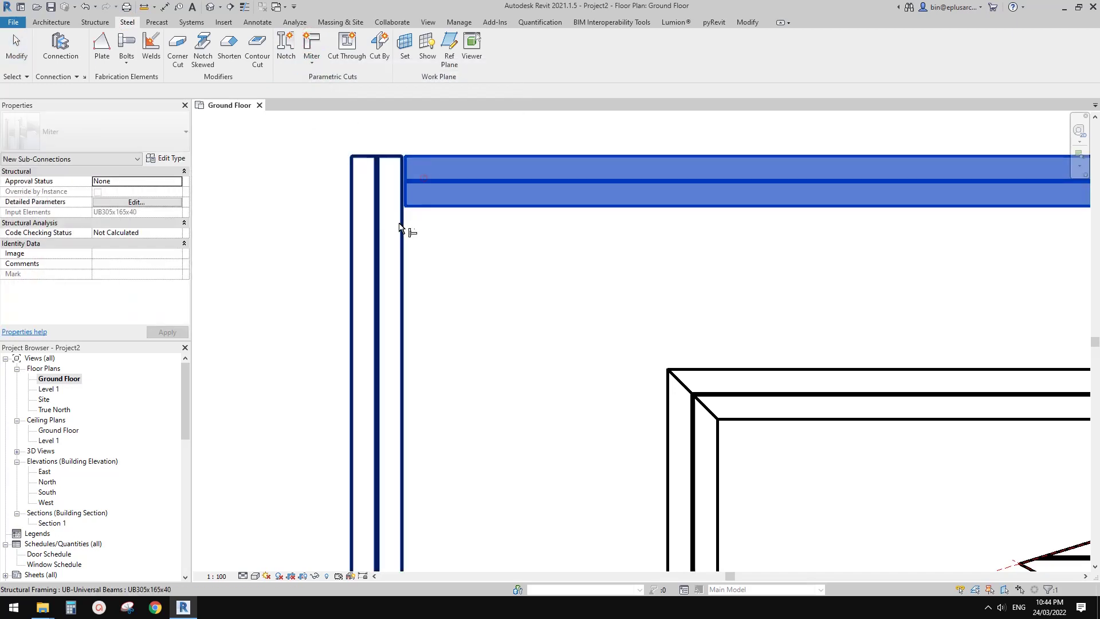
click(399, 228)
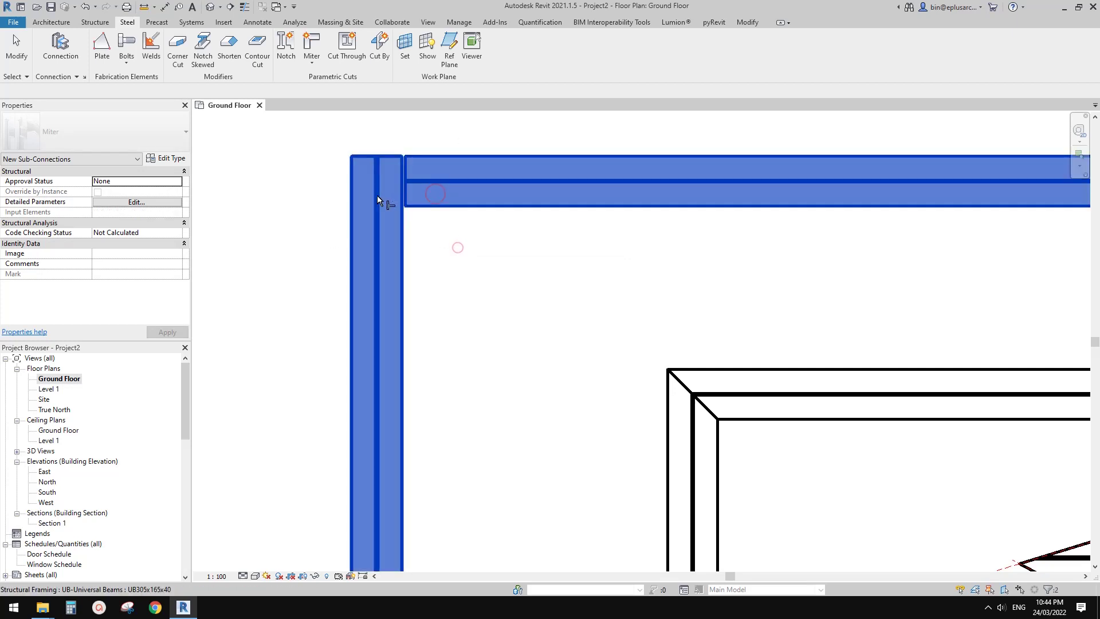
click(380, 195)
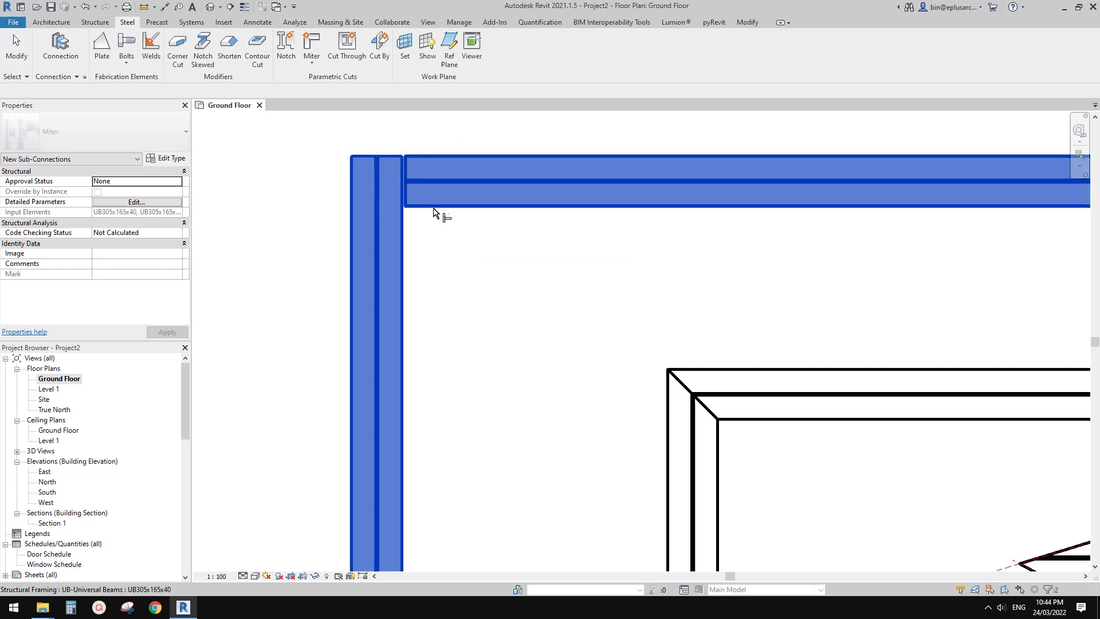
key(Escape)
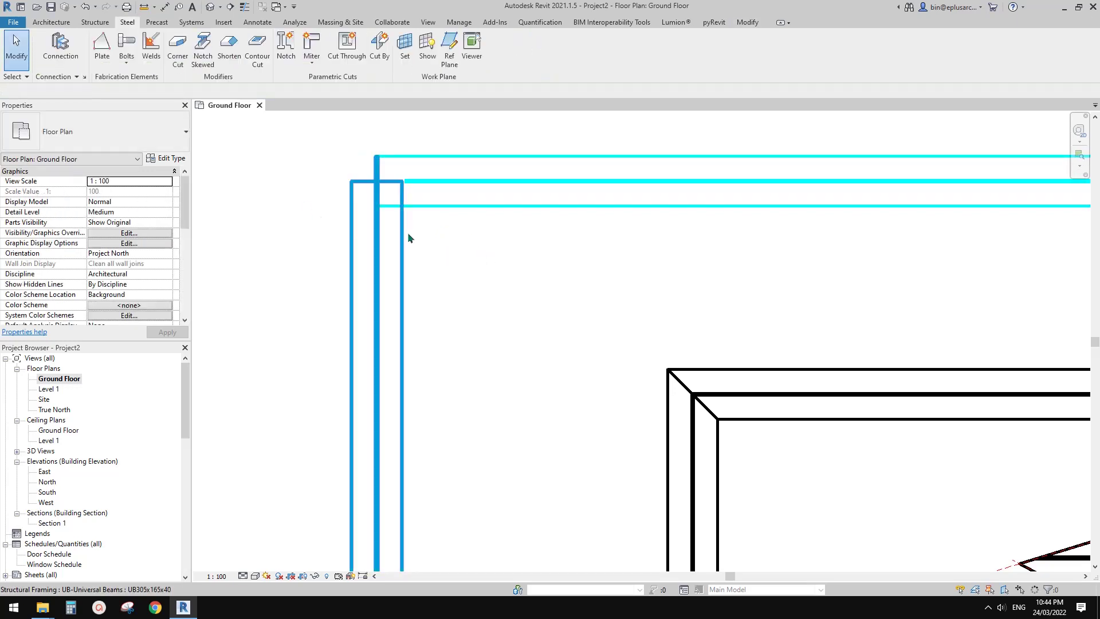
middle_drag(458, 258, 495, 263)
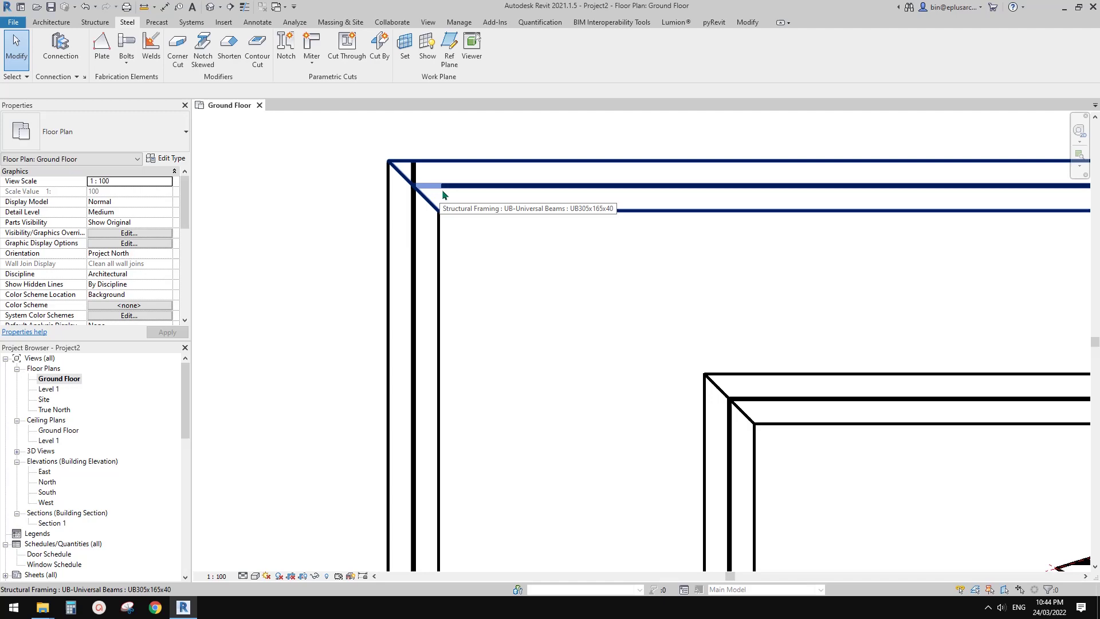
Inspect the steel-mitred corner in 3D from several sides and select its Miter sub-connection
click(414, 227)
click(469, 250)
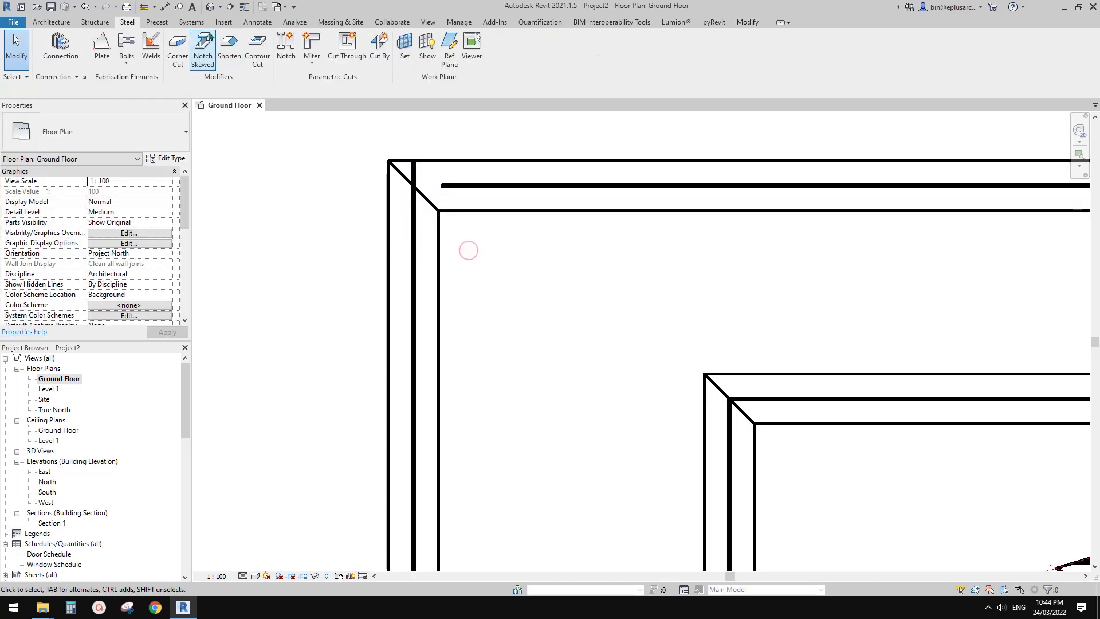
click(209, 10)
scroll(622, 278, up, 5)
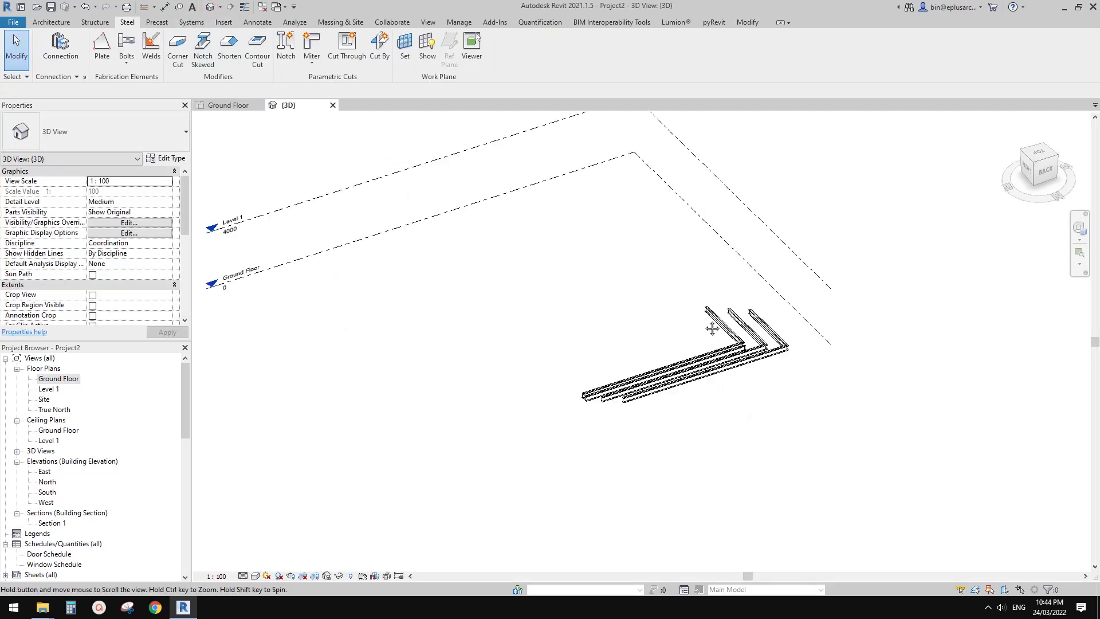
click(531, 255)
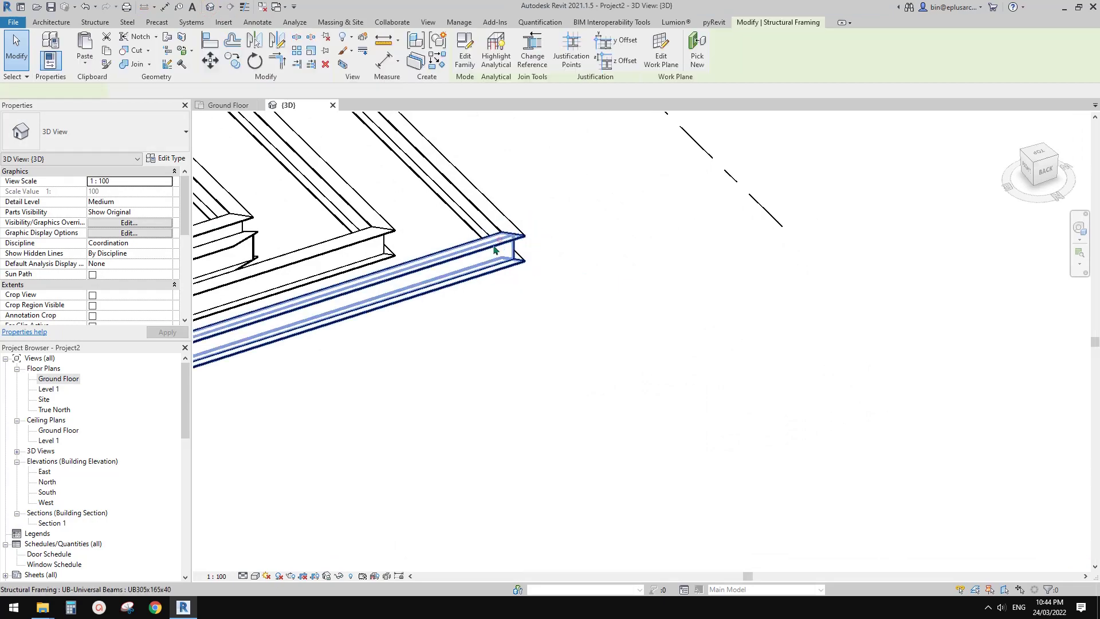
shift+middle_drag(531, 254, 620, 291)
middle_drag(287, 221, 779, 243)
click(779, 246)
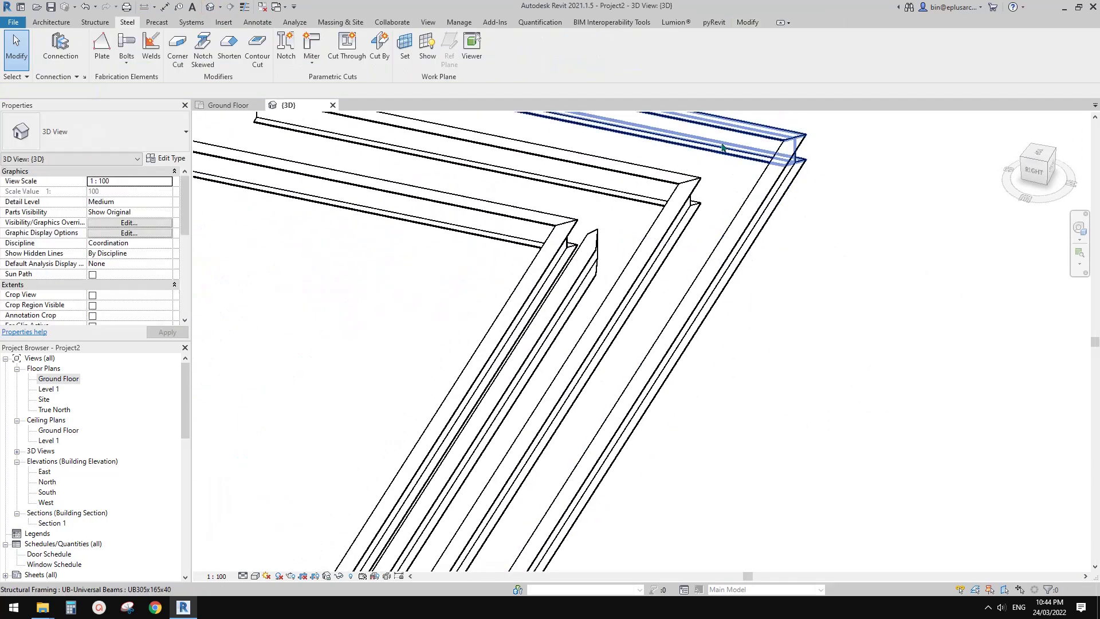
click(722, 142)
scroll(667, 224, down, 1)
shift+middle_drag(665, 228, 594, 250)
click(699, 241)
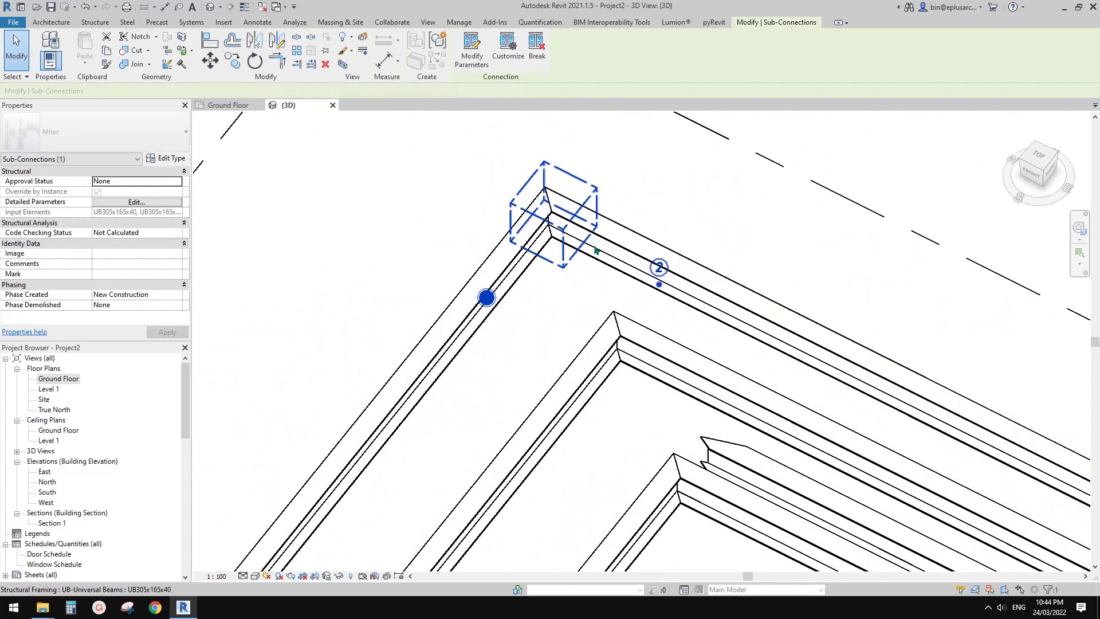
middle_drag(548, 179, 558, 231)
Look through the Structural Connections subcategories in the 3D view's visibility/graphic overrides and leave them unchanged
key(v)
key(v)
key(v)
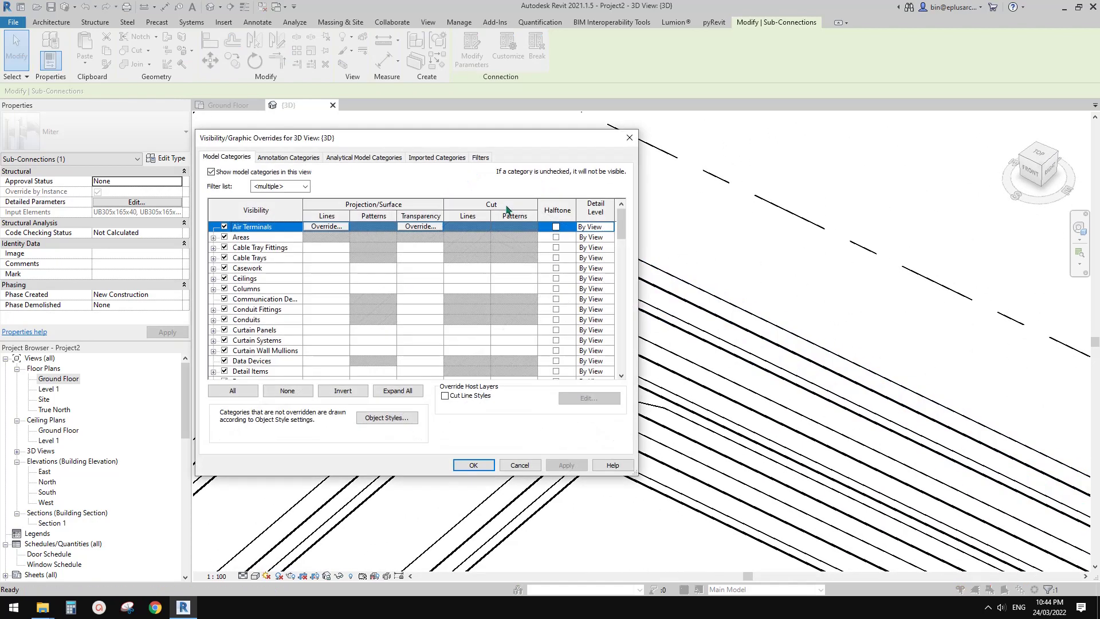
click(259, 279)
scroll(257, 298, down, 2)
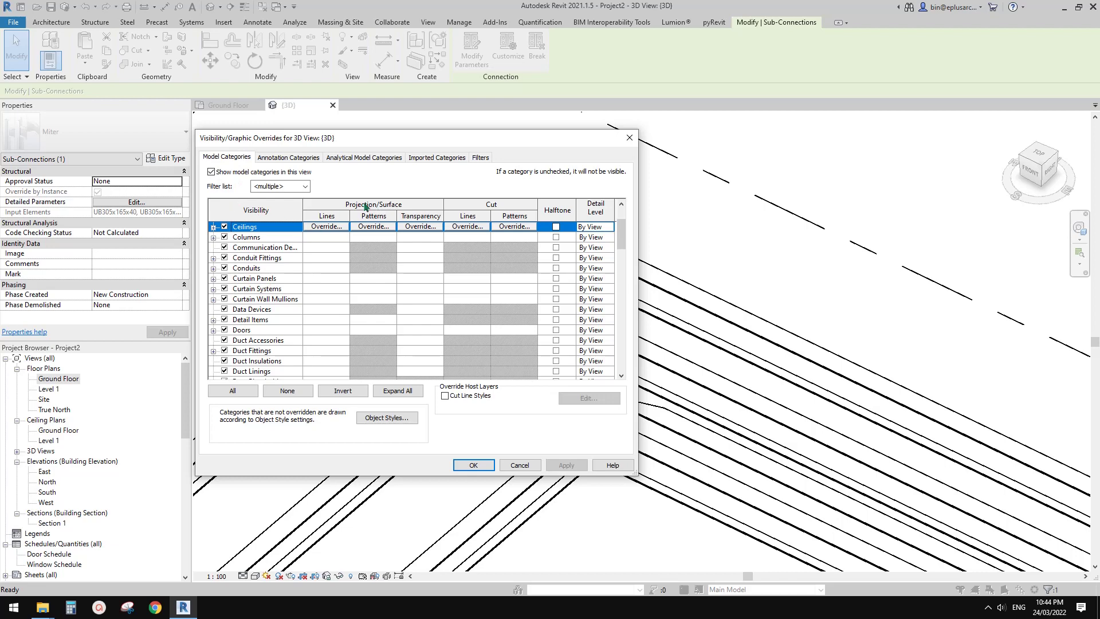
scroll(261, 304, down, 12)
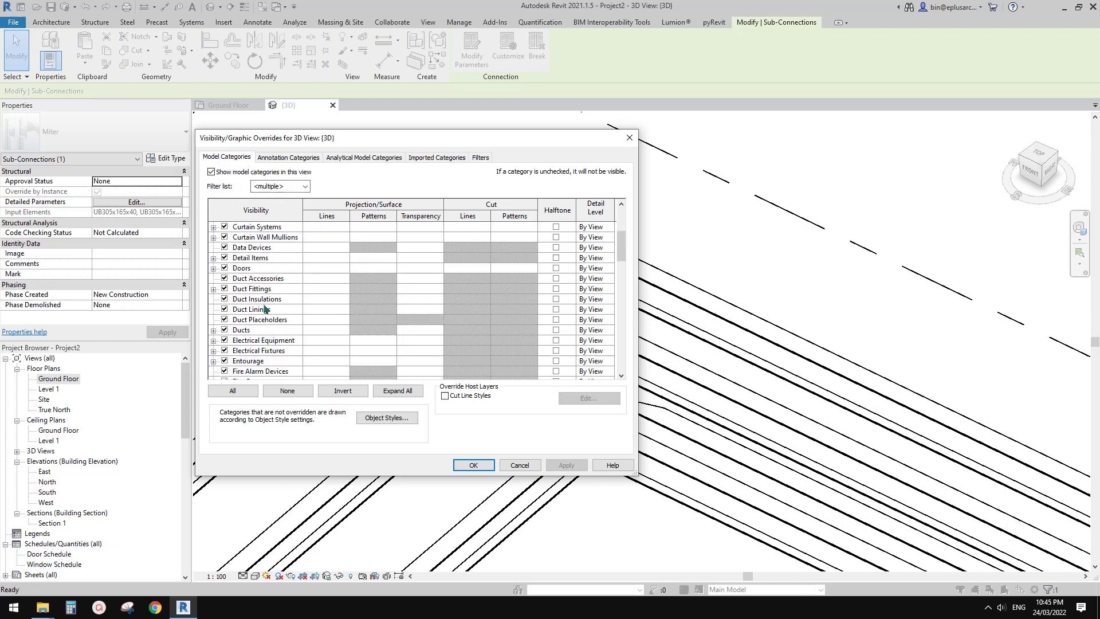
scroll(262, 325, down, 8)
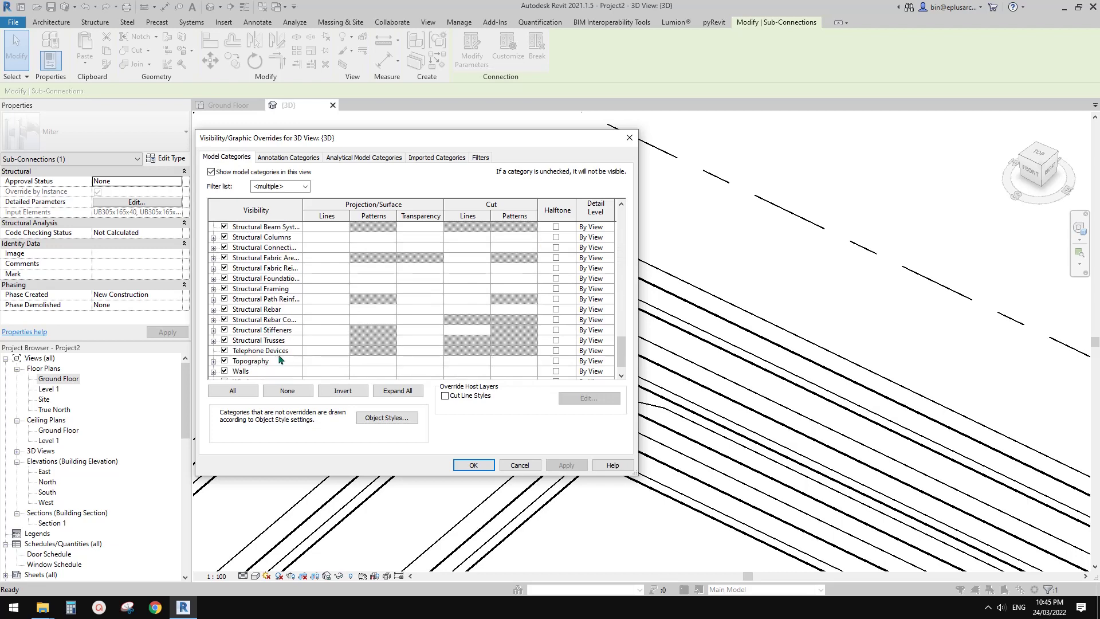
scroll(281, 359, up, 2)
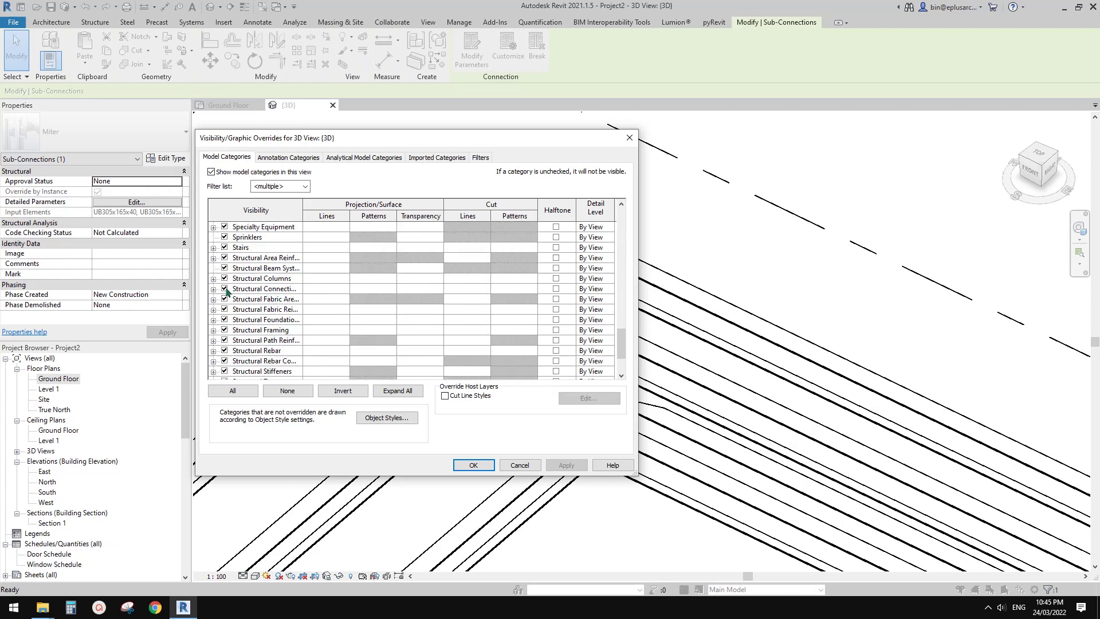
click(214, 289)
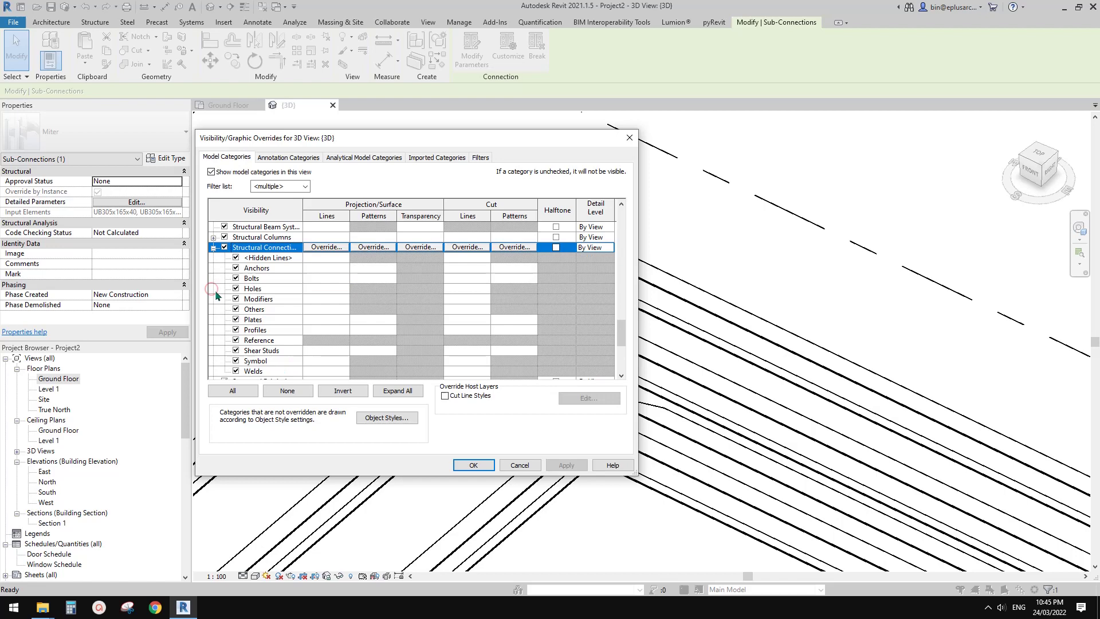
scroll(218, 298, down, 1)
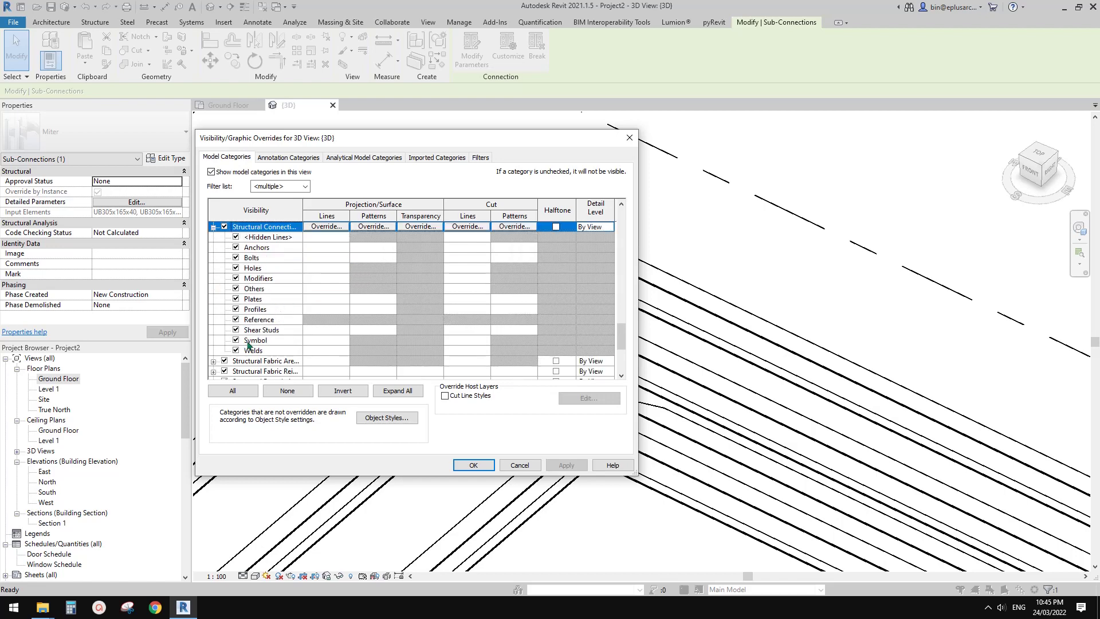
click(519, 465)
key(Escape)
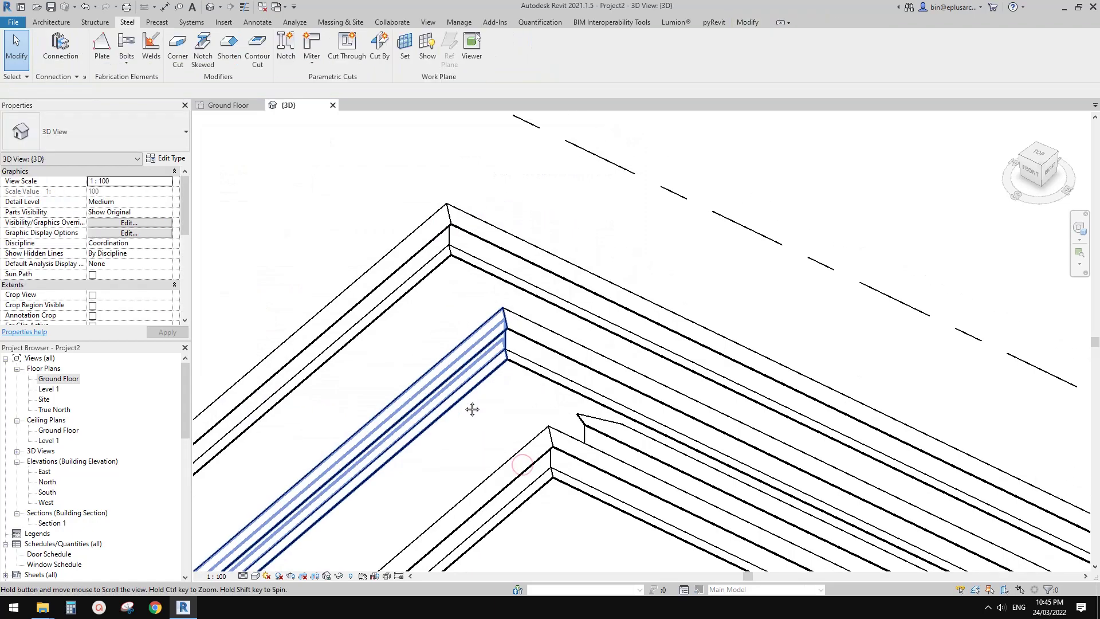
click(450, 246)
mouse_move(449, 246)
shift+middle_down()
mouse_move(460, 245)
mouse_move(424, 262)
mouse_move(411, 299)
mouse_move(416, 365)
mouse_move(376, 362)
shift+middle_up()
scroll(416, 365, down, 2)
click(418, 365)
click(484, 339)
ctrl+click(367, 344)
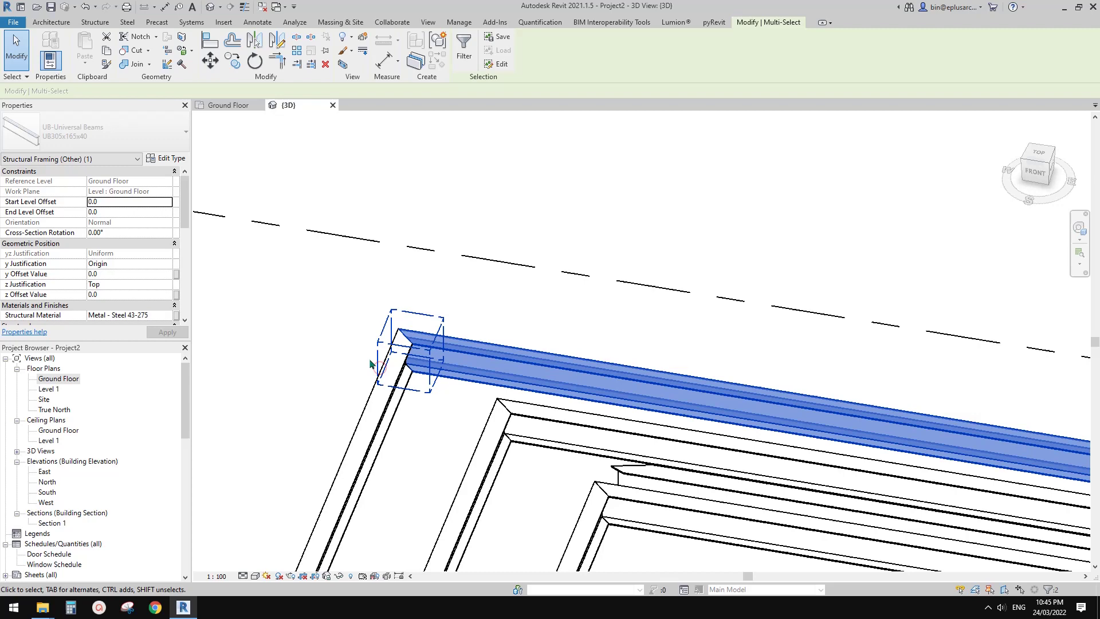
click(367, 378)
Copy both beams of the steel-mitred corner diagonally outward by about 1440 mm in the 3D view
click(386, 409)
ctrl+click(474, 359)
middle_drag(474, 358, 484, 364)
key(c)
key(o)
click(420, 356)
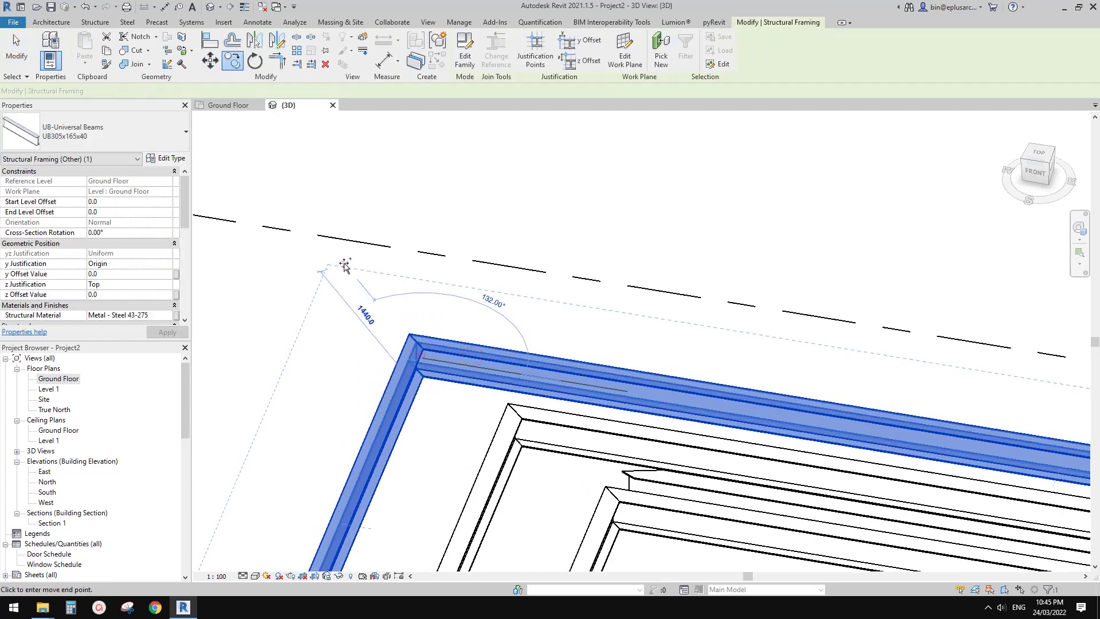
click(349, 263)
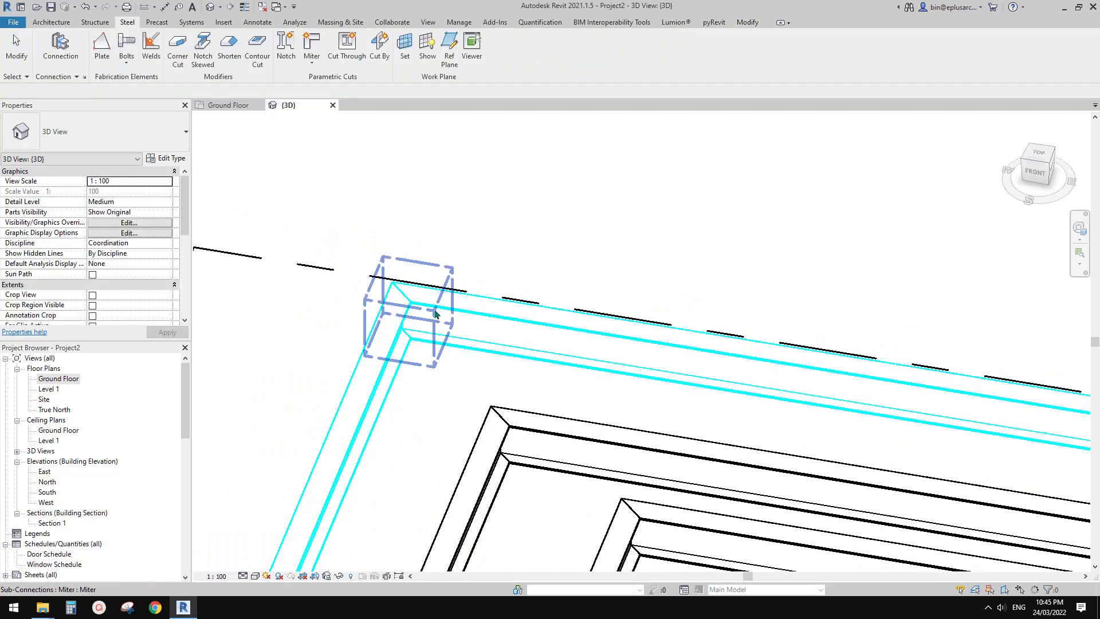
Delete the Miter sub-connection at the newly copied corner and add a Generic Connection between its two beams
click(434, 321)
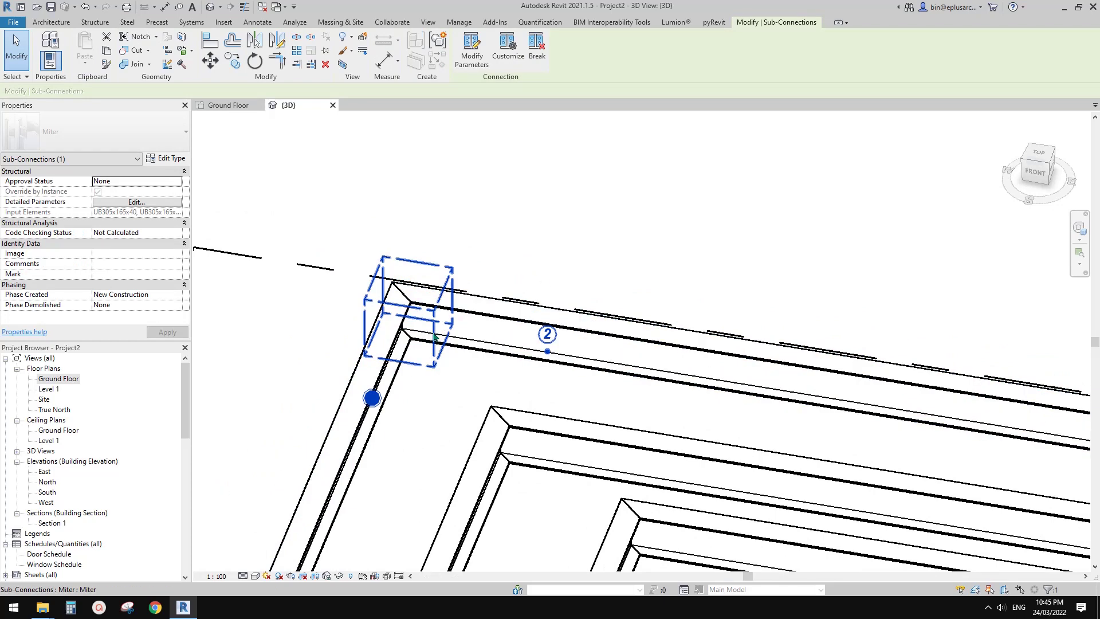
click(434, 338)
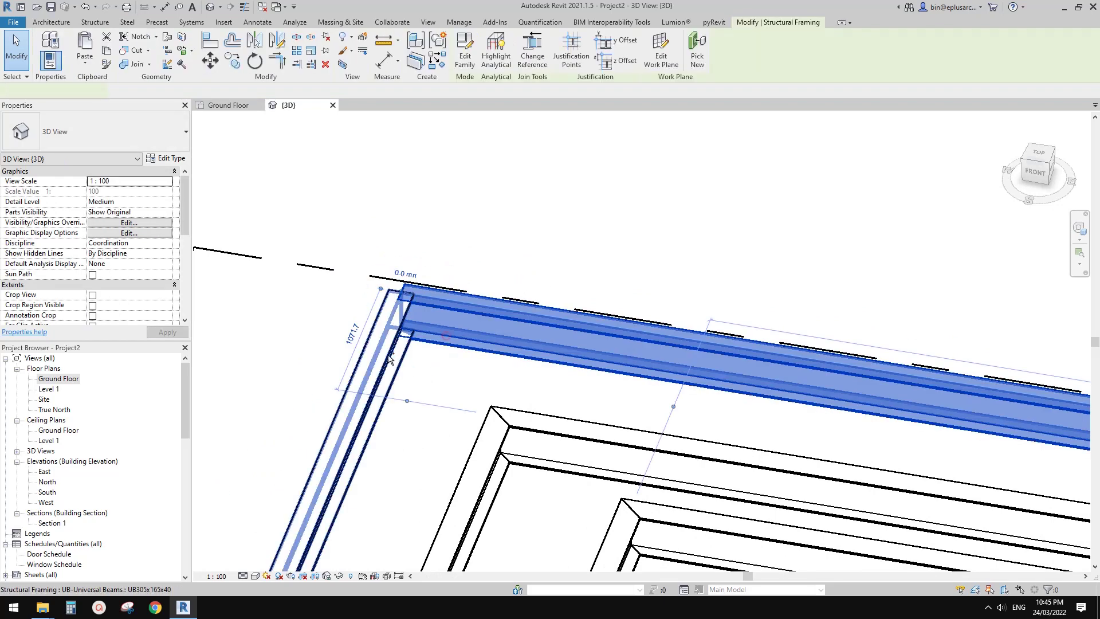
ctrl+click(389, 359)
click(95, 22)
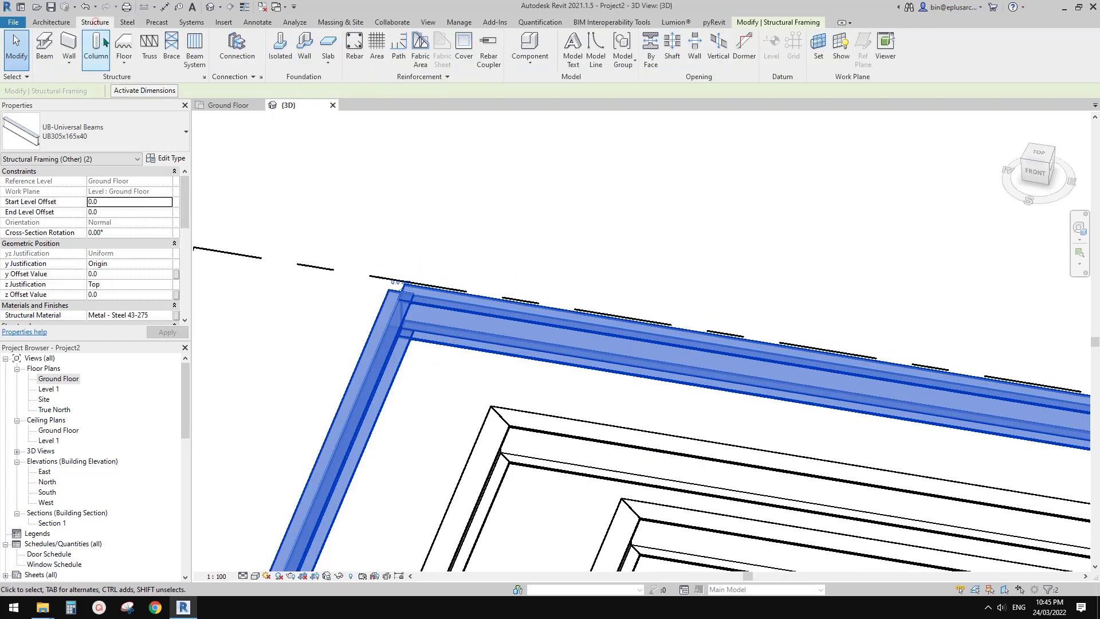
click(238, 55)
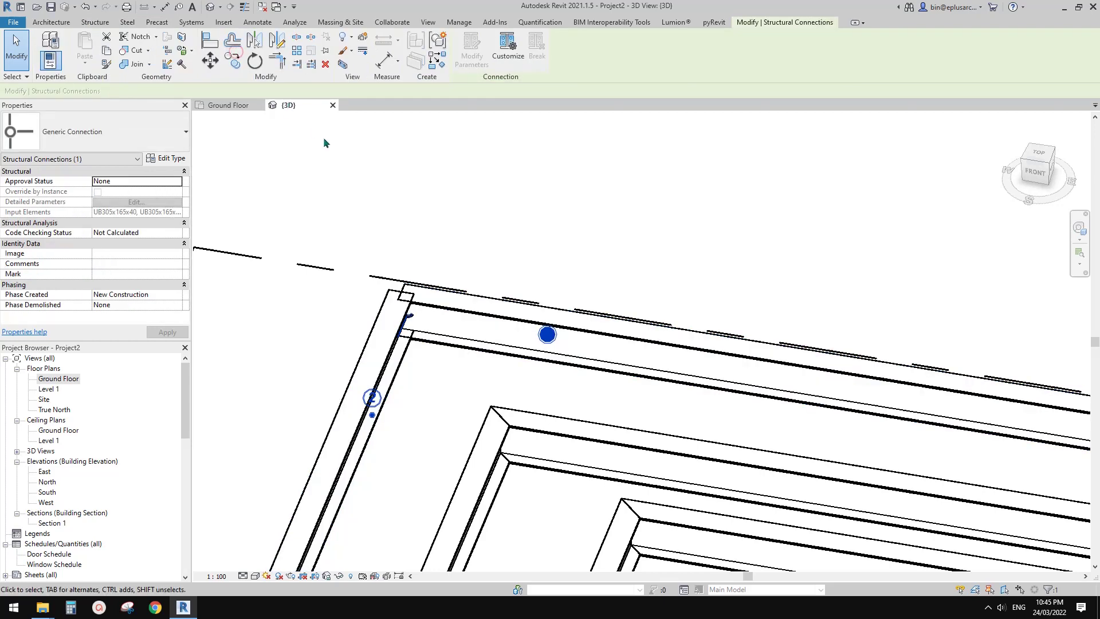
Look through the list of available connections in the Structural Connection Settings and close it without loading any
click(126, 128)
click(109, 22)
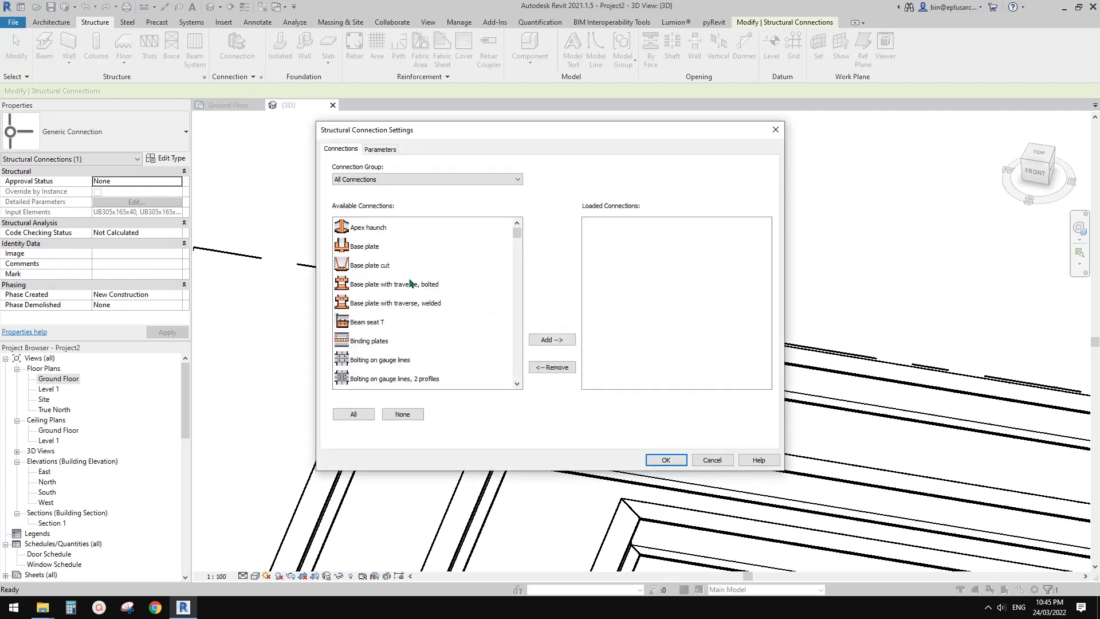
drag(517, 232, 514, 376)
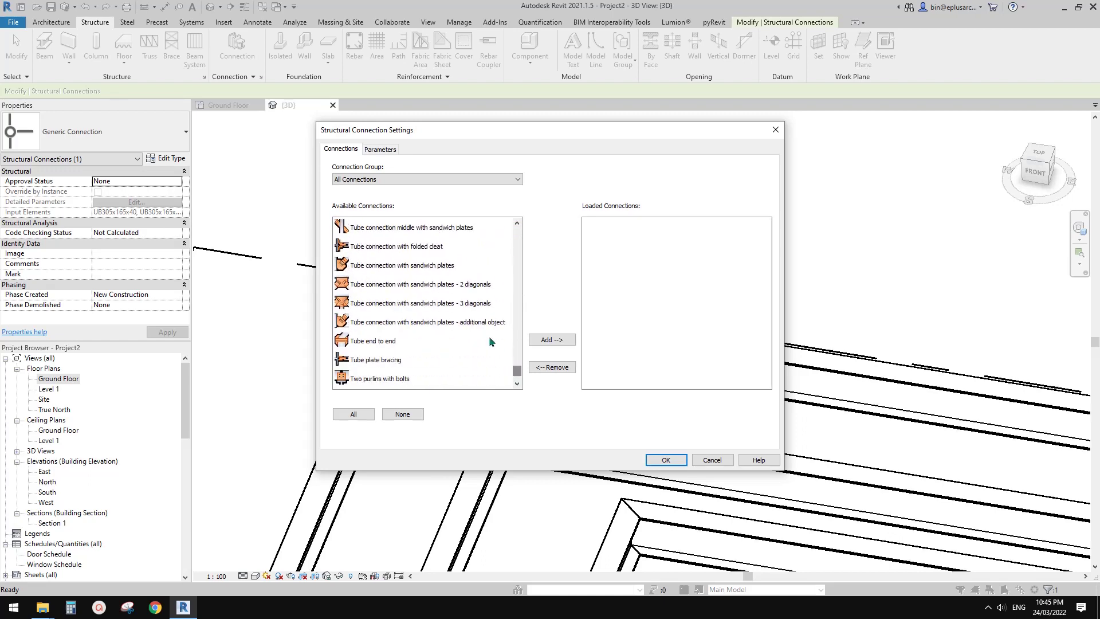
key(Escape)
key(Escape)
Review the innermost mitred corner in 3D by selecting its beams, and locate the Beam/Column Joins command
click(410, 320)
shift+middle_drag(410, 320, 466, 229)
key(Escape)
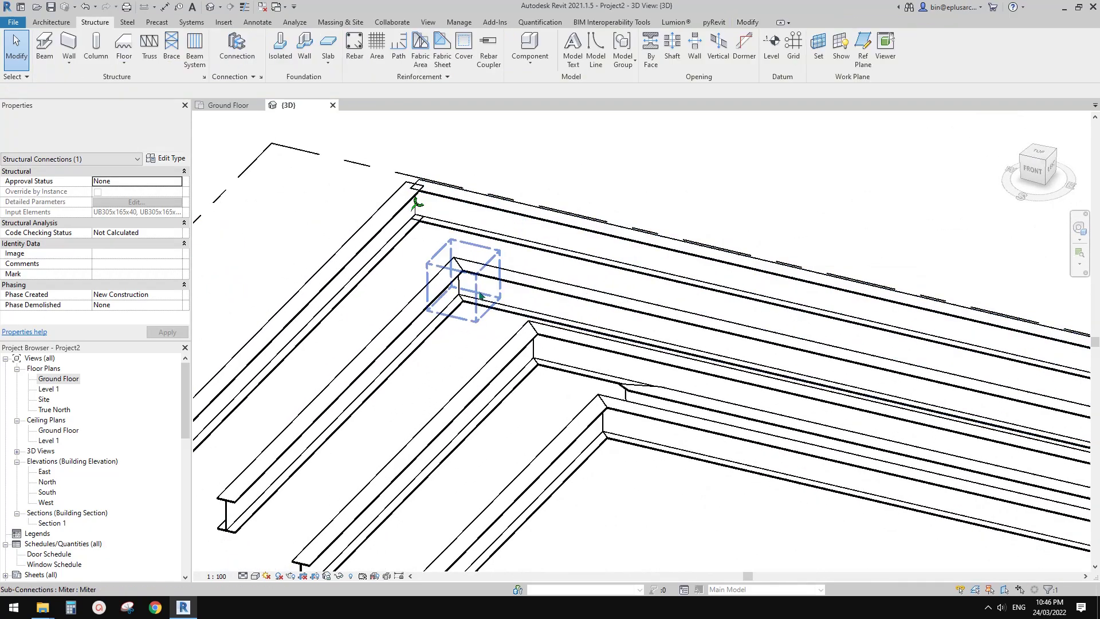
middle_drag(570, 359, 525, 270)
scroll(525, 271, up, 2)
middle_drag(652, 407, 567, 390)
scroll(597, 314, down, 2)
click(575, 312)
middle_drag(596, 282, 596, 427)
scroll(586, 351, up, 1)
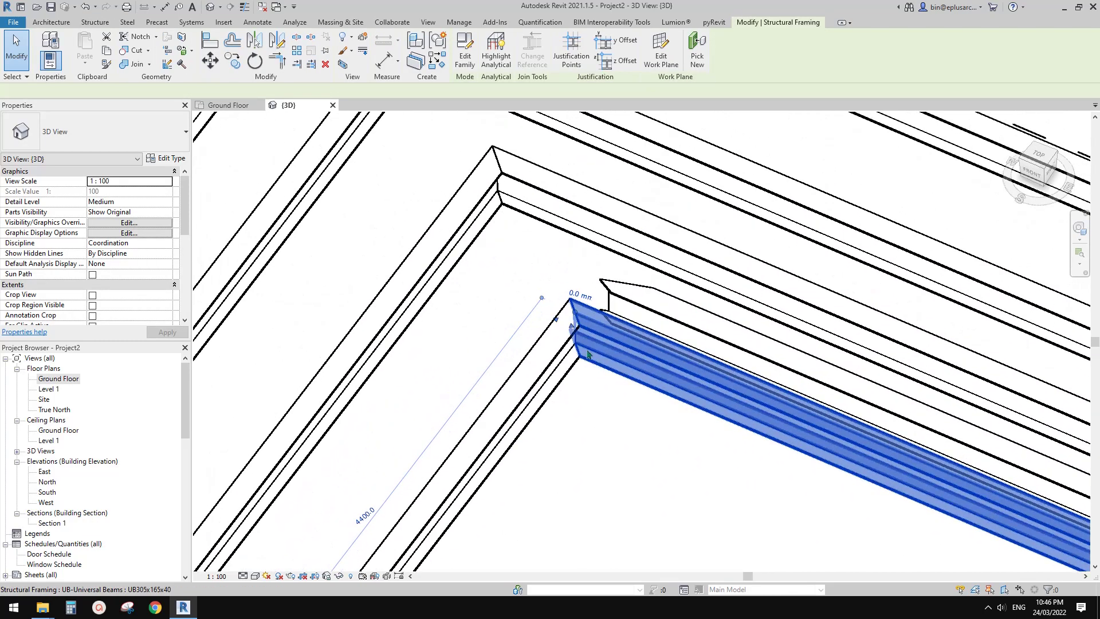
middle_drag(587, 336, 561, 391)
key(Escape)
click(554, 389)
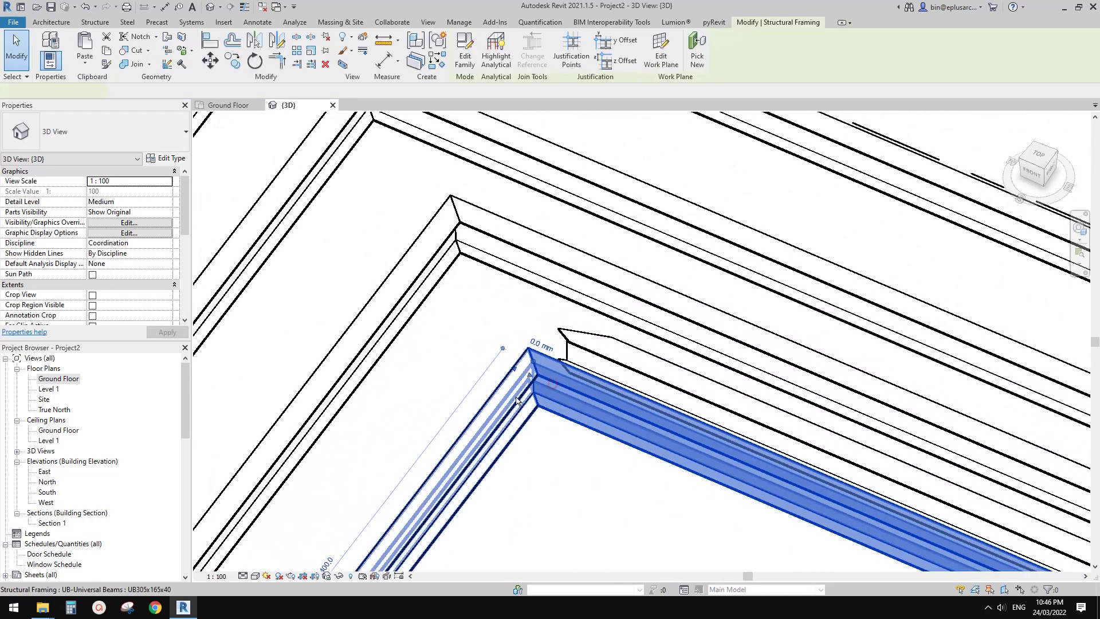
key(Escape)
click(747, 22)
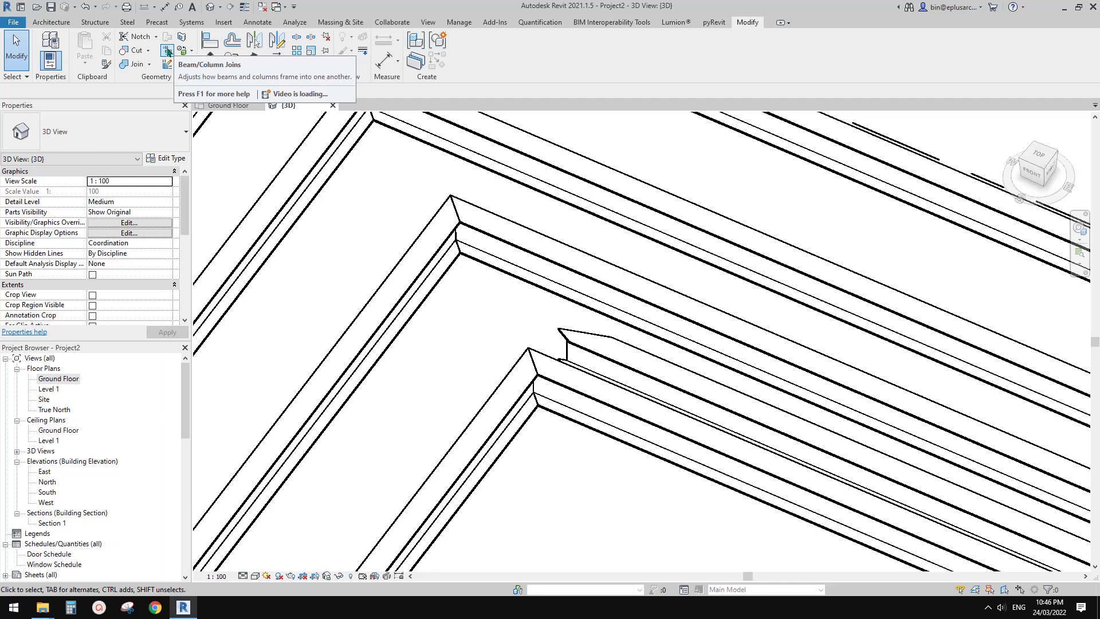
Review the middle corner's reference-plane cut by selecting its beam in the 3D view
middle_drag(410, 224, 442, 285)
click(472, 271)
click(466, 307)
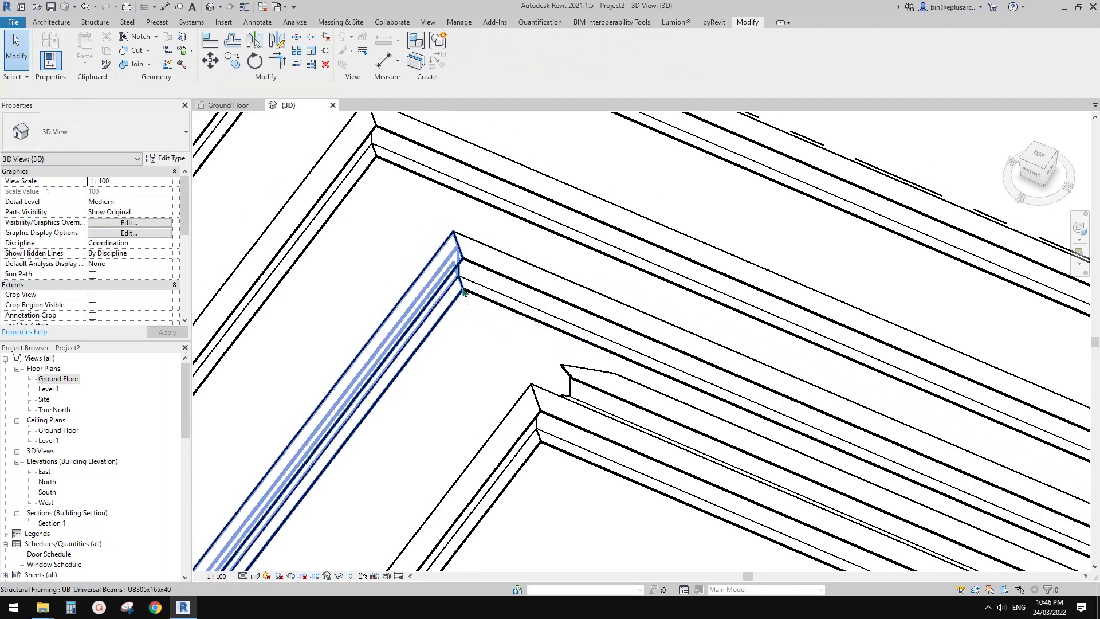
click(462, 286)
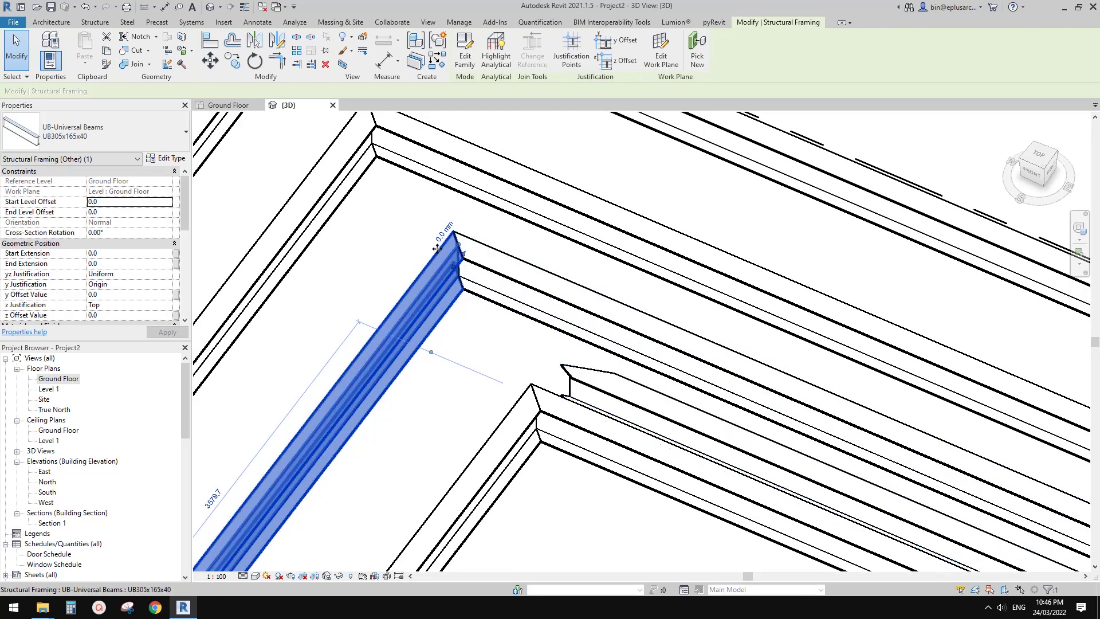
middle_drag(491, 287, 534, 324)
key(Escape)
middle_drag(458, 250, 499, 301)
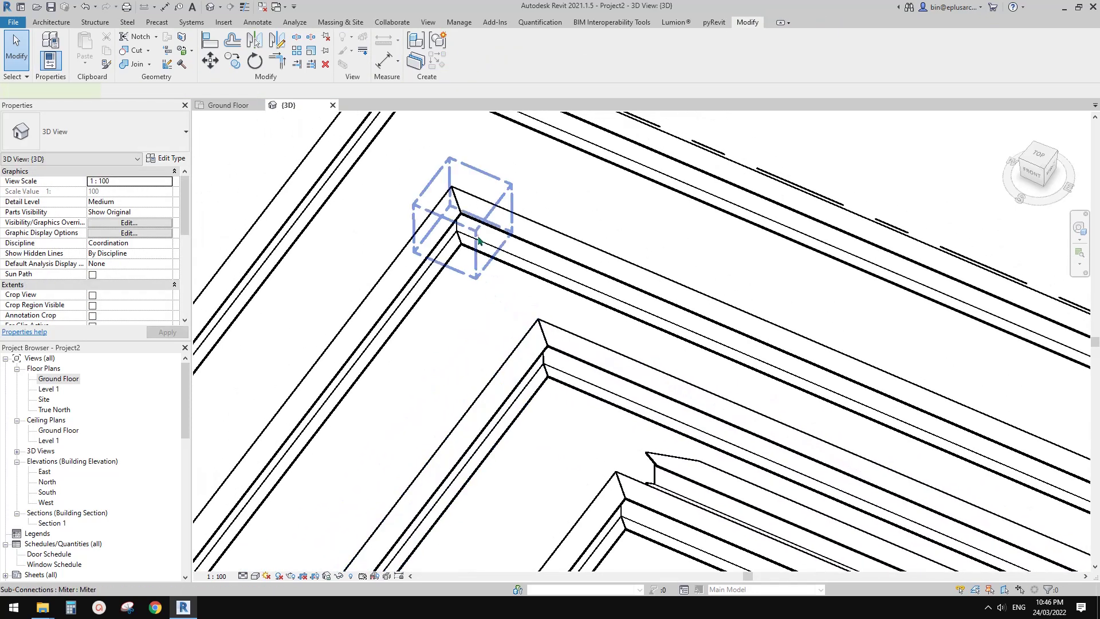
Select the Miter sub-connection at the steel-mitred corner and locate the parametric Miter cut command that creates it
click(448, 183)
click(128, 22)
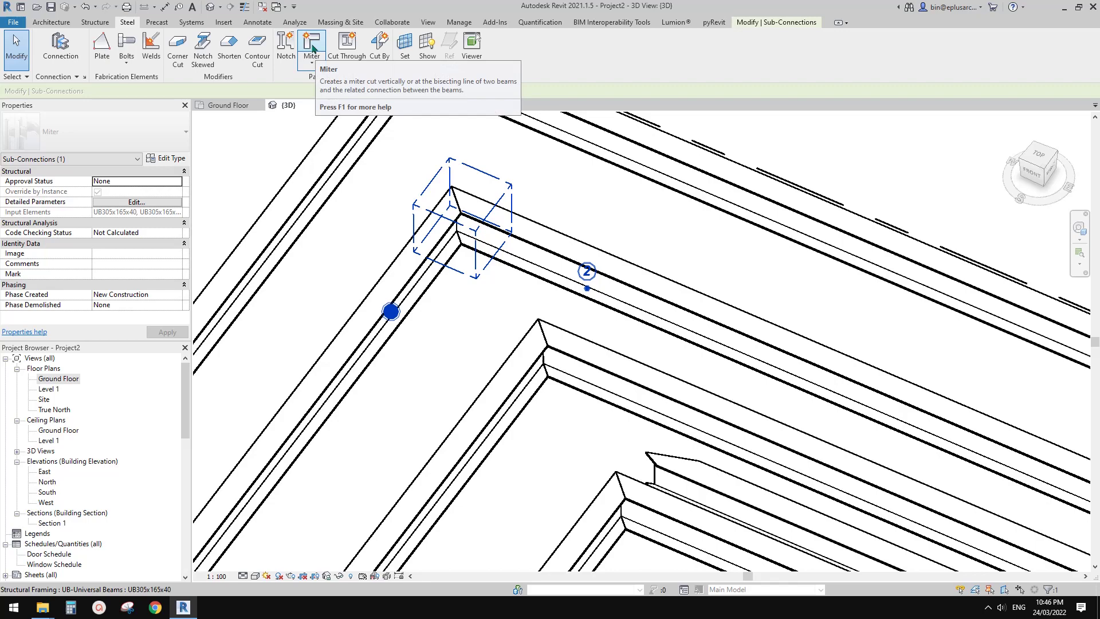
click(559, 245)
click(440, 217)
Delete the outermost corner's two copied beams together with their Generic Connection
middle_drag(500, 293, 466, 361)
scroll(441, 220, down, 2)
scroll(461, 309, up, 1)
click(458, 246)
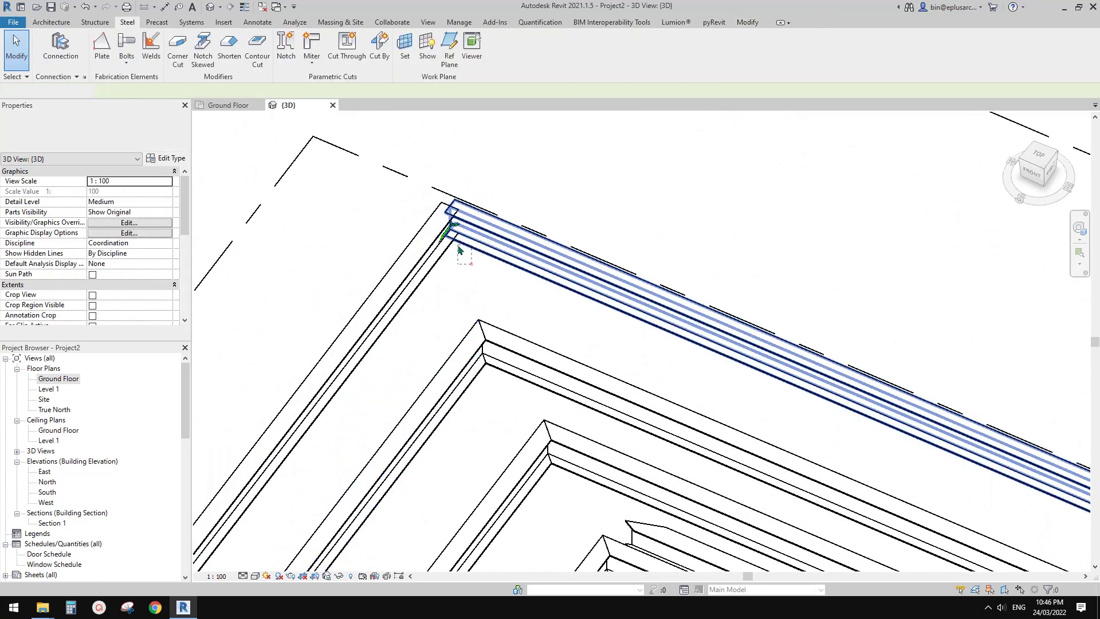
drag(458, 246, 442, 235)
key(Delete)
Delete the stray beam lying just outside the innermost mitred corner
scroll(481, 263, down, 2)
middle_drag(504, 298, 496, 248)
scroll(499, 253, down, 1)
shift+middle_drag(530, 328, 511, 355)
scroll(511, 356, up, 5)
click(588, 354)
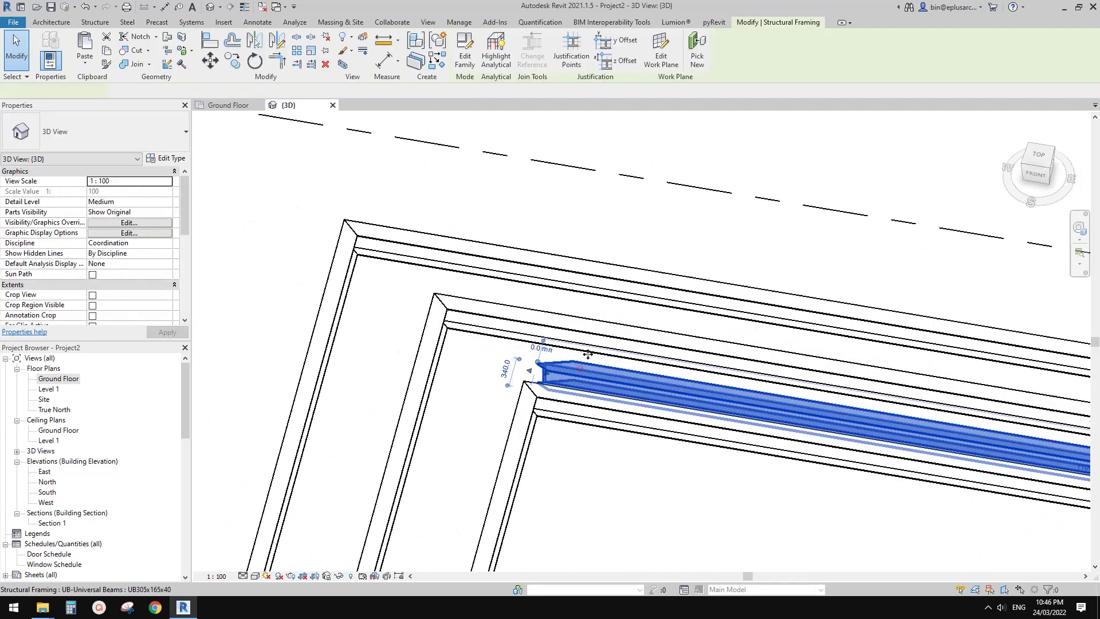
key(Delete)
Select the long beam of the middle mitred corner in the 3D view
scroll(555, 349, down, 1)
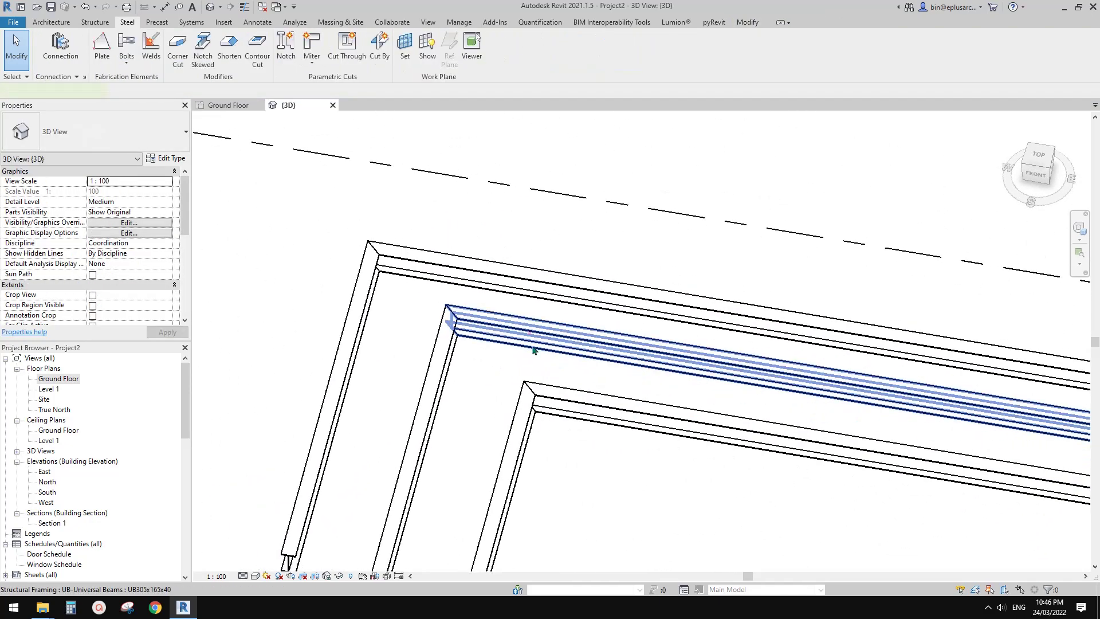
click(533, 350)
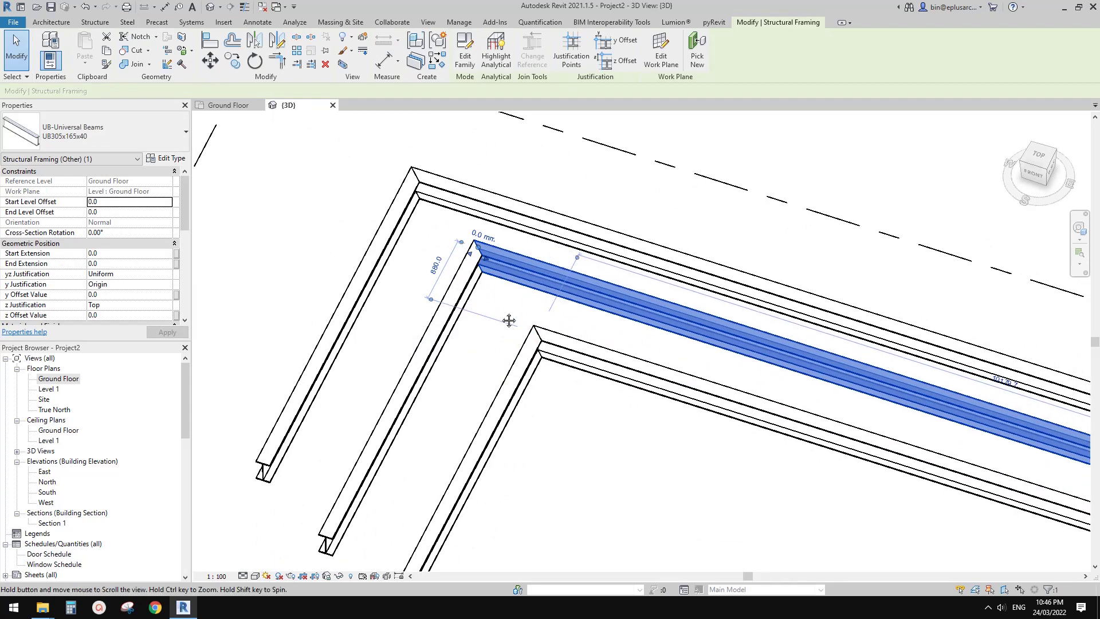